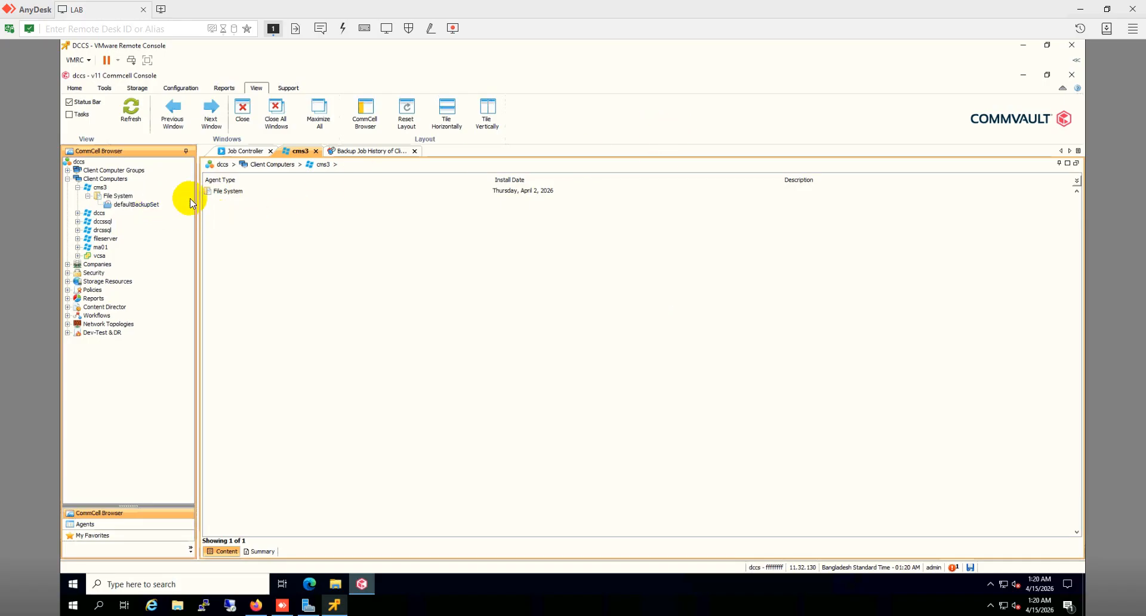
Step: Open the Backup Job History for cms3's default subclient in defaultBackupSet
{"action": "left_click", "coordinate": [148, 206]}
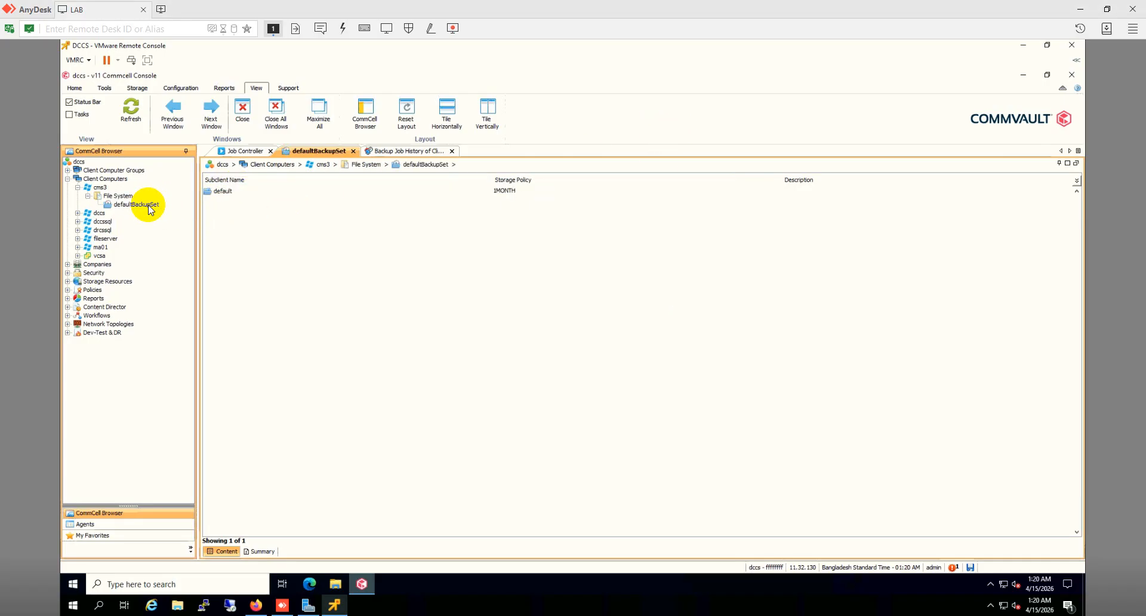
{"action": "left_click", "coordinate": [239, 194]}
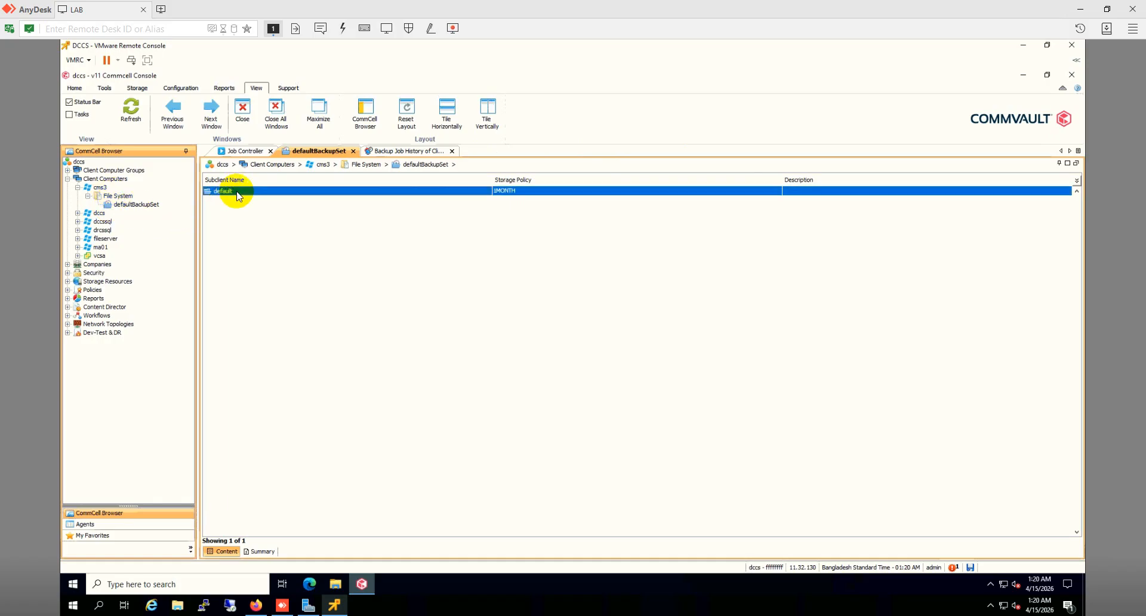
{"action": "right_click", "coordinate": [238, 194]}
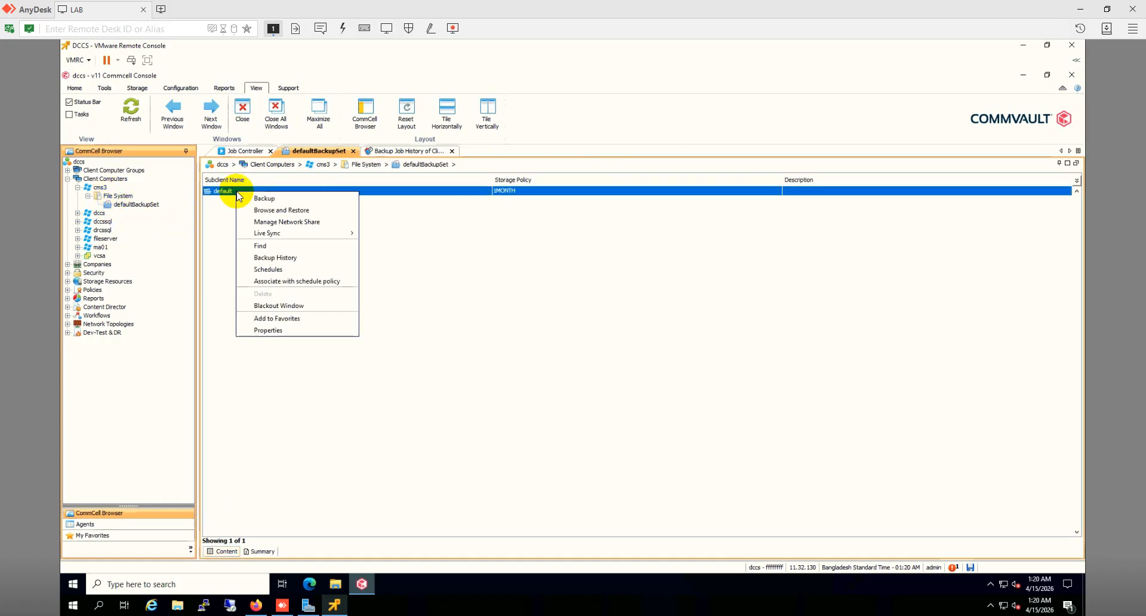
{"action": "left_click", "coordinate": [397, 153]}
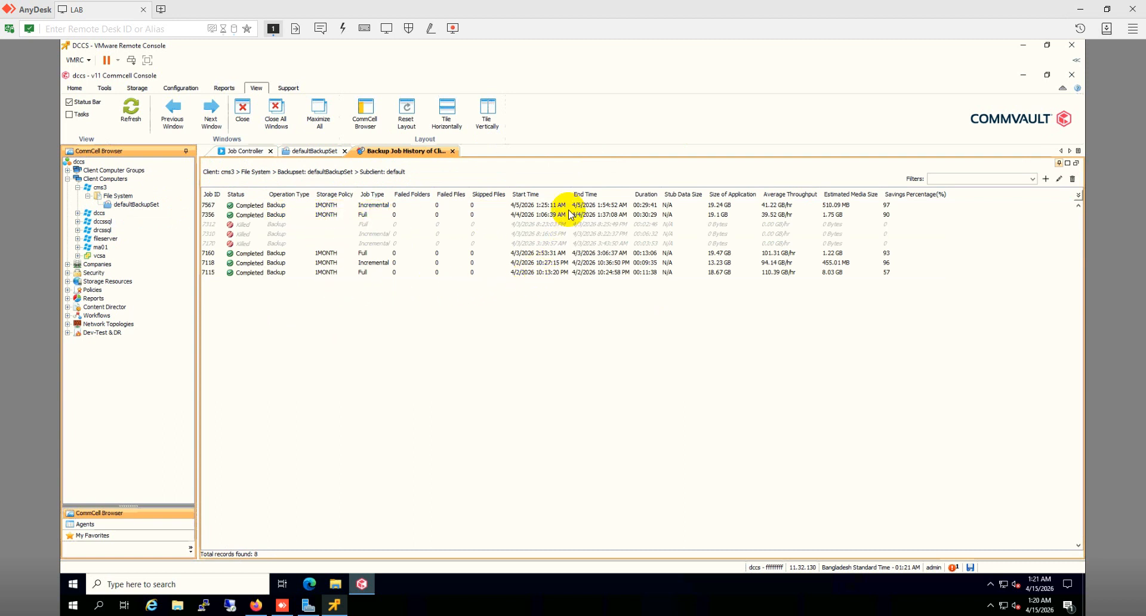
Step: Inspect incremental job 7567 and full job 7356, then return to the defaultBackupSet subclient list
{"action": "left_click", "coordinate": [271, 206]}
{"action": "left_click", "coordinate": [276, 215]}
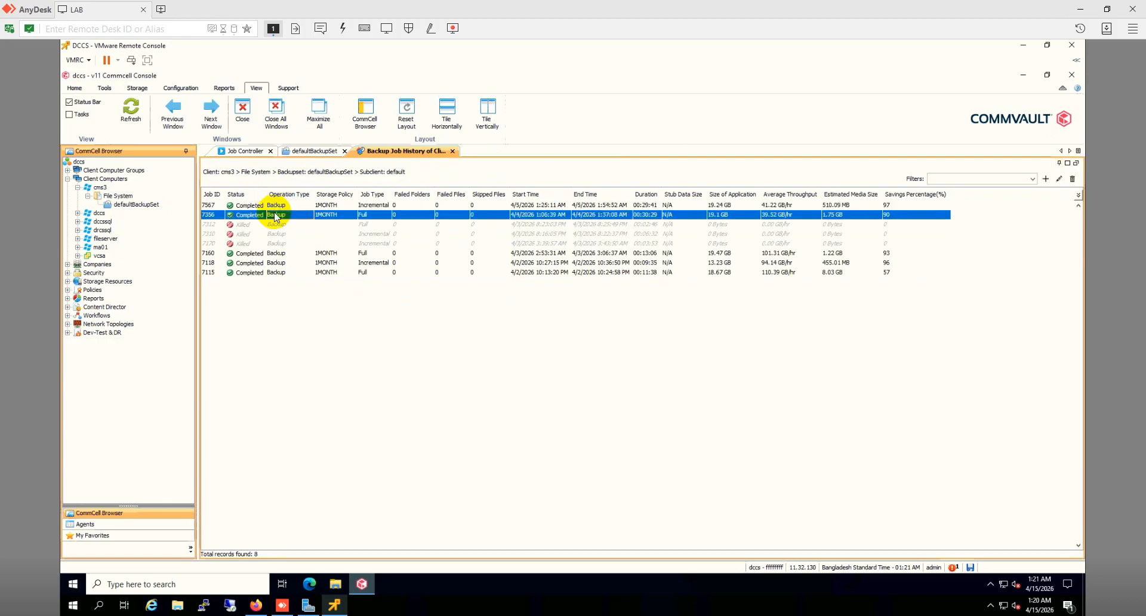
{"action": "left_click", "coordinate": [301, 152]}
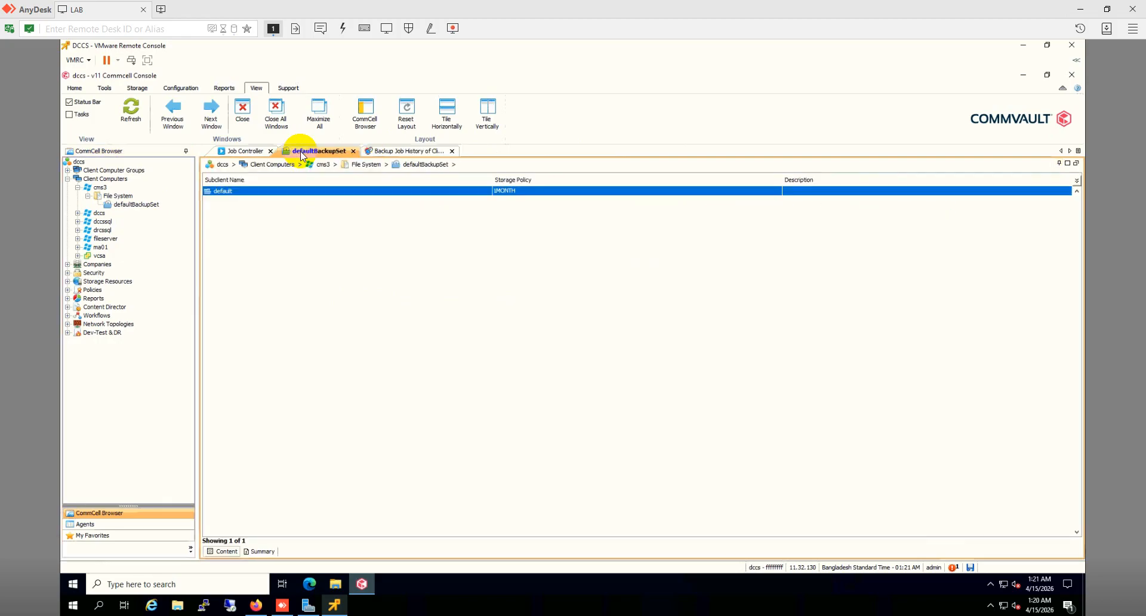
{"action": "right_click", "coordinate": [278, 194]}
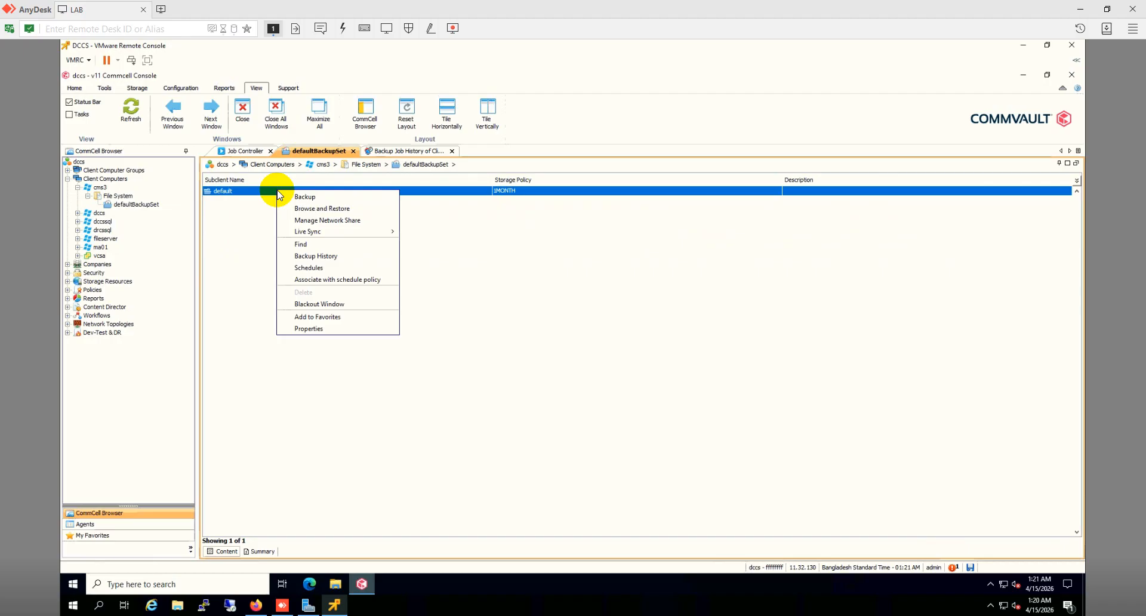
{"action": "left_click", "coordinate": [307, 329]}
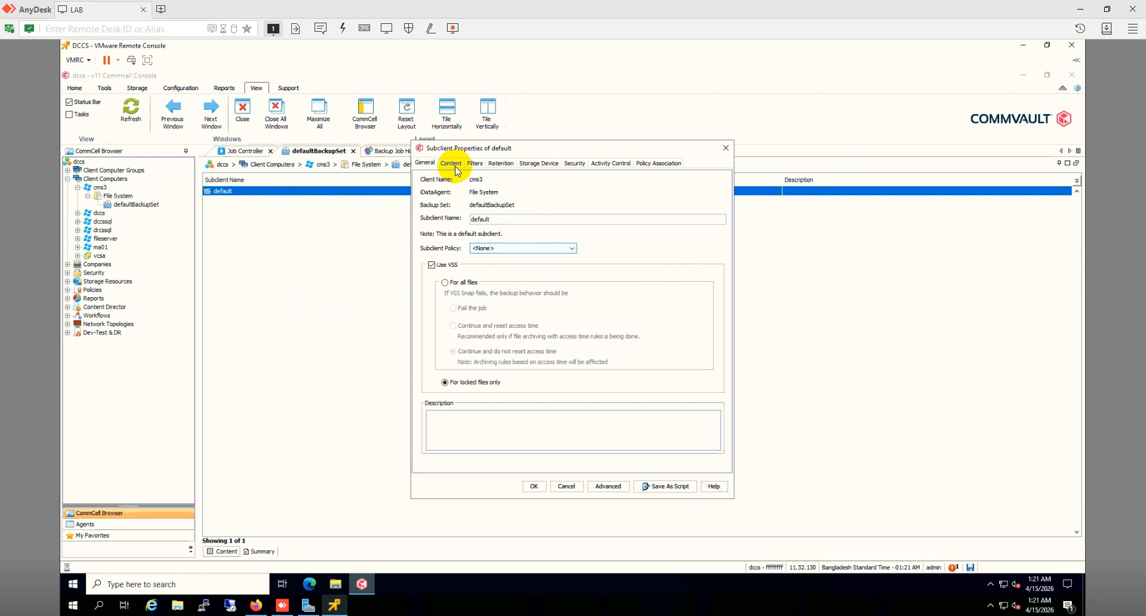
{"action": "left_click", "coordinate": [451, 163]}
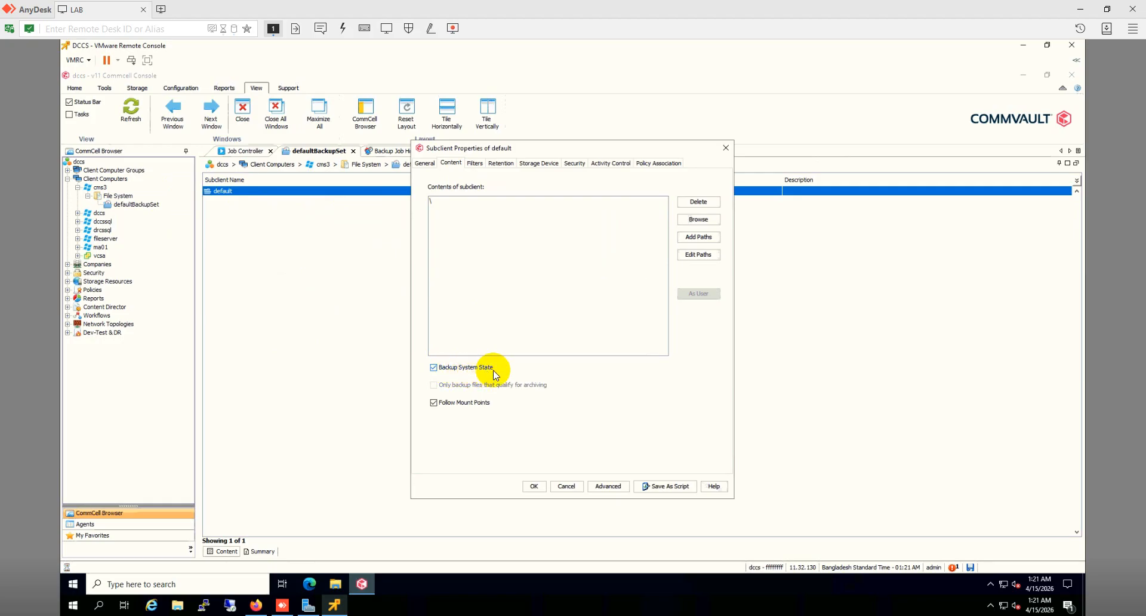
{"action": "left_click", "coordinate": [567, 485]}
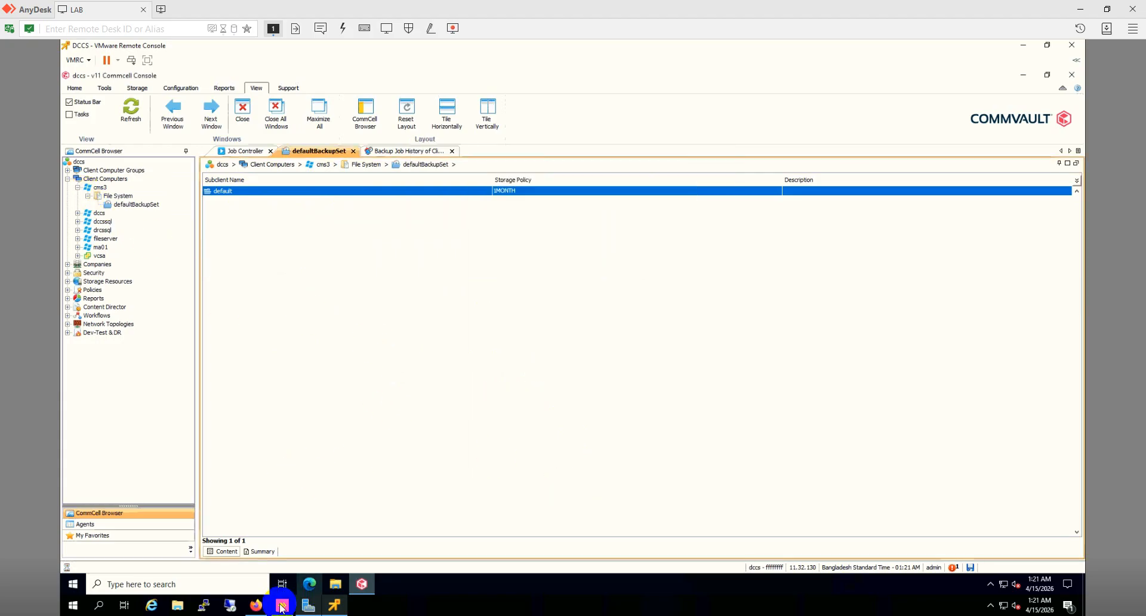
Step: In vSphere Client, bring up host 10.10.100.4's VM Startup/Shutdown configuration
{"action": "left_click", "coordinate": [256, 605]}
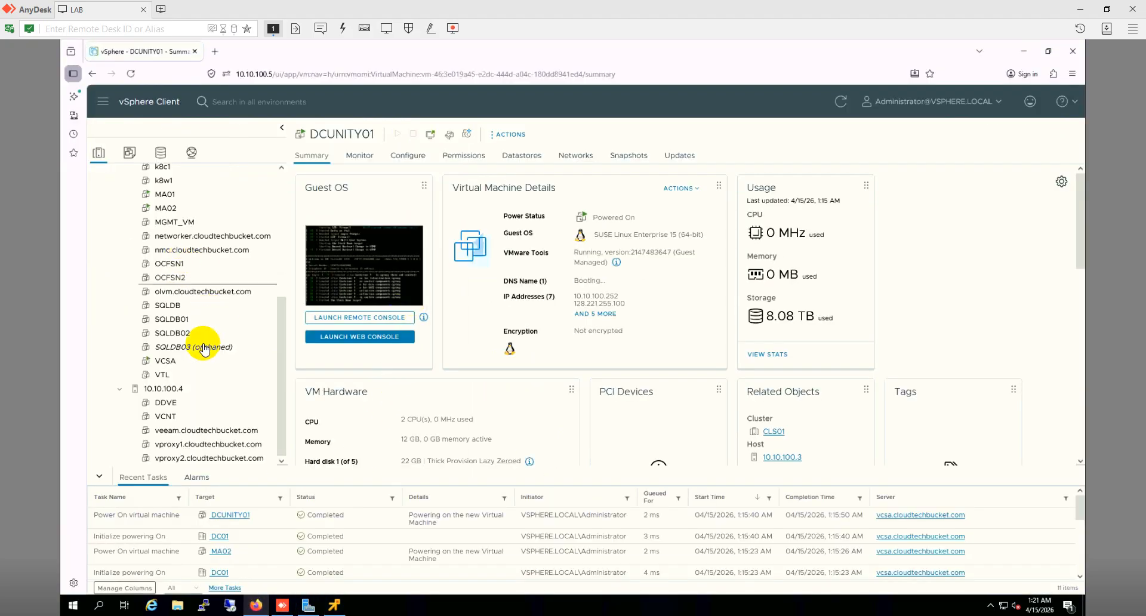
{"action": "scroll", "coordinate": [199, 281], "scroll_direction": "up", "scroll_amount": 4}
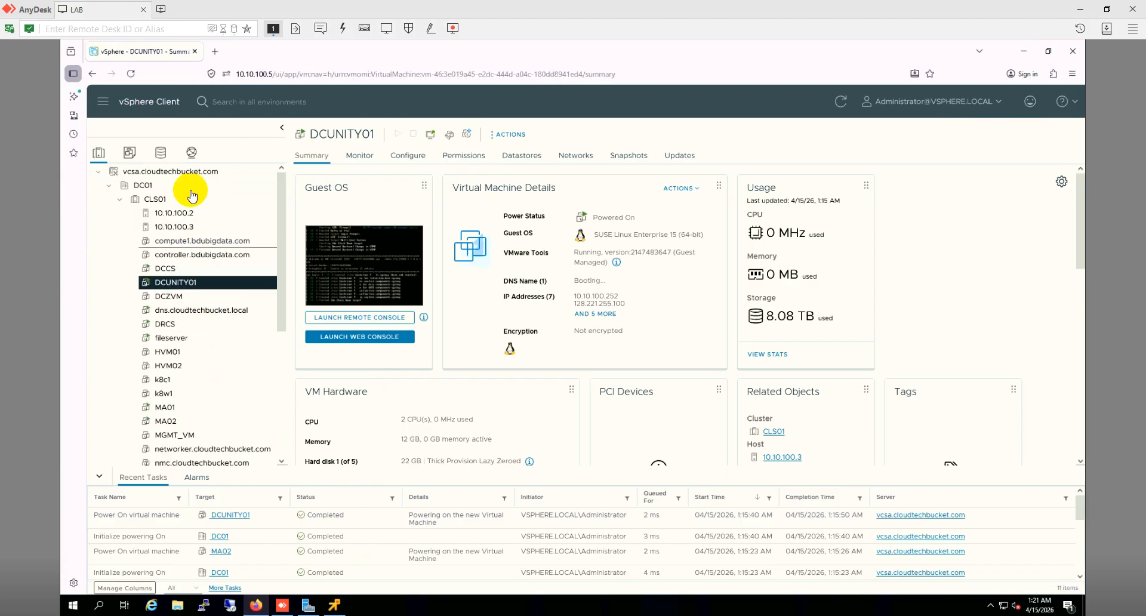
{"action": "scroll", "coordinate": [215, 371], "scroll_direction": "down", "scroll_amount": 5}
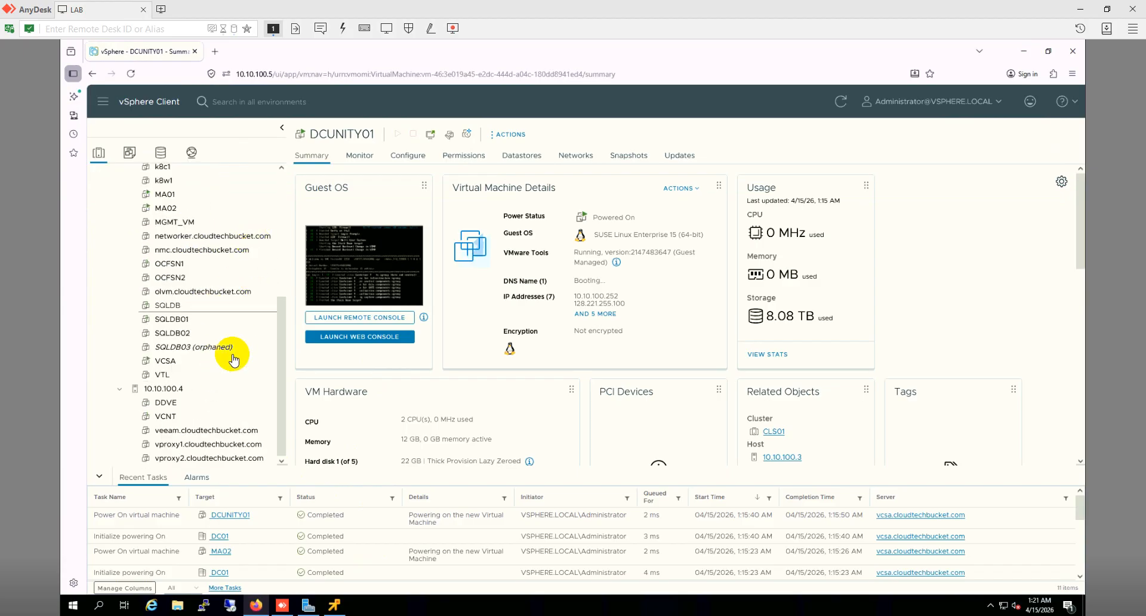
{"action": "scroll", "coordinate": [199, 262], "scroll_direction": "up", "scroll_amount": 5}
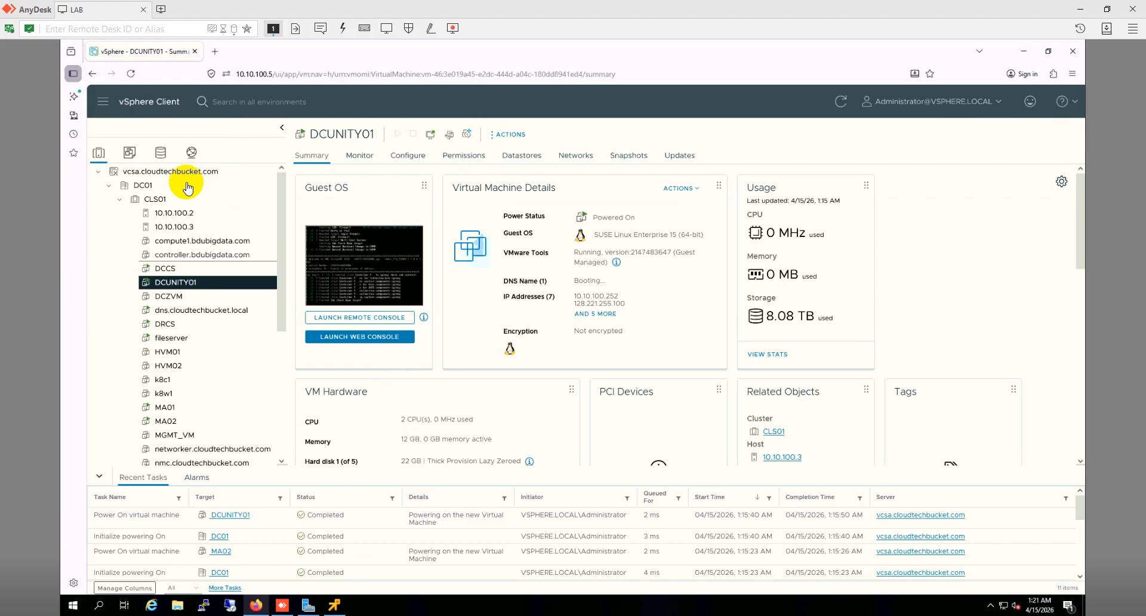
{"action": "scroll", "coordinate": [231, 340], "scroll_direction": "down", "scroll_amount": 5}
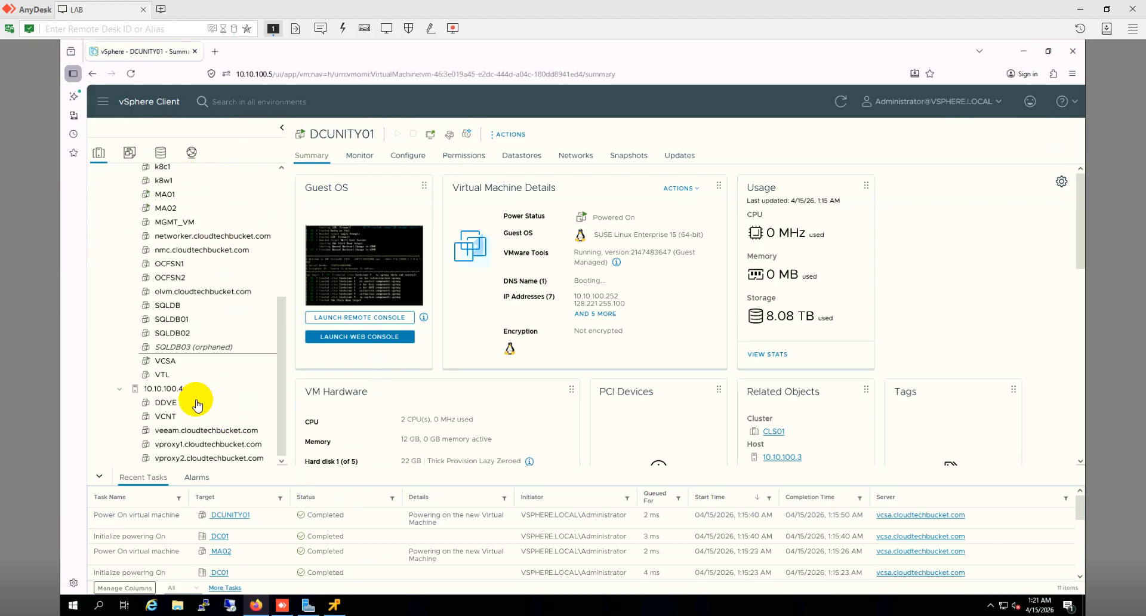
{"action": "left_click", "coordinate": [180, 389]}
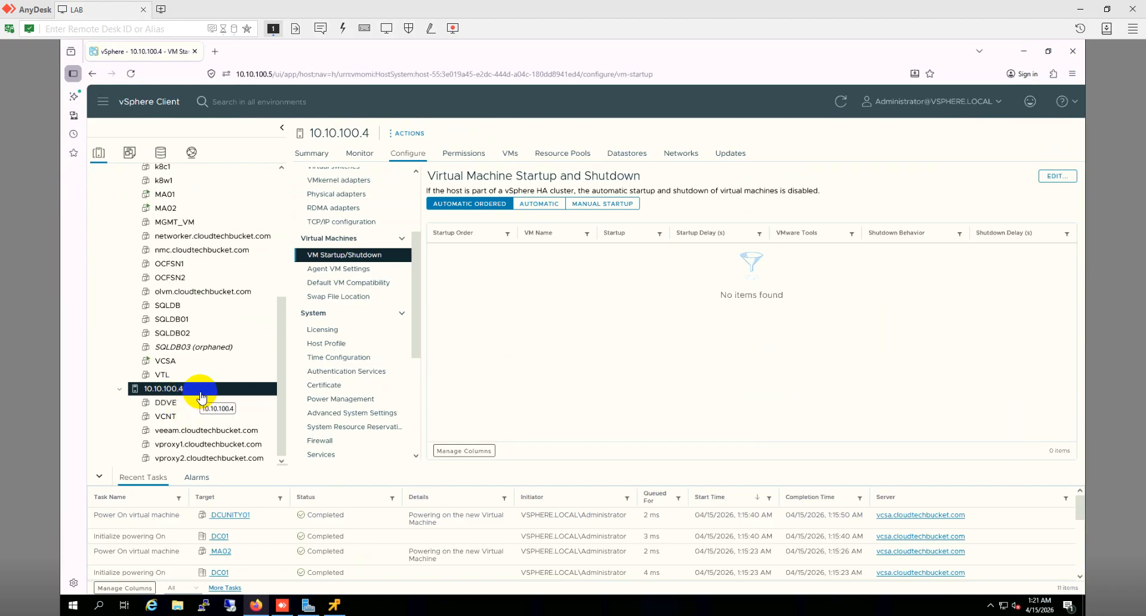
Step: Find the 1Touch WinPE10 ISO in the ISO folder of datastore APP-SRV3-LDS2 on host 10.10.100.4
{"action": "left_click", "coordinate": [634, 156]}
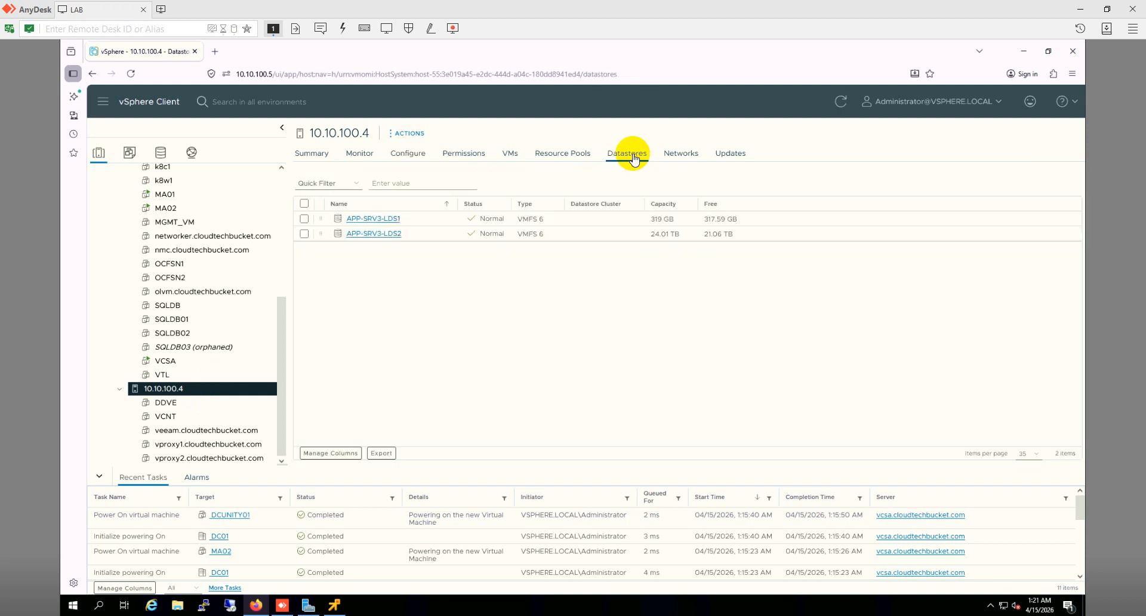
{"action": "left_click", "coordinate": [384, 236]}
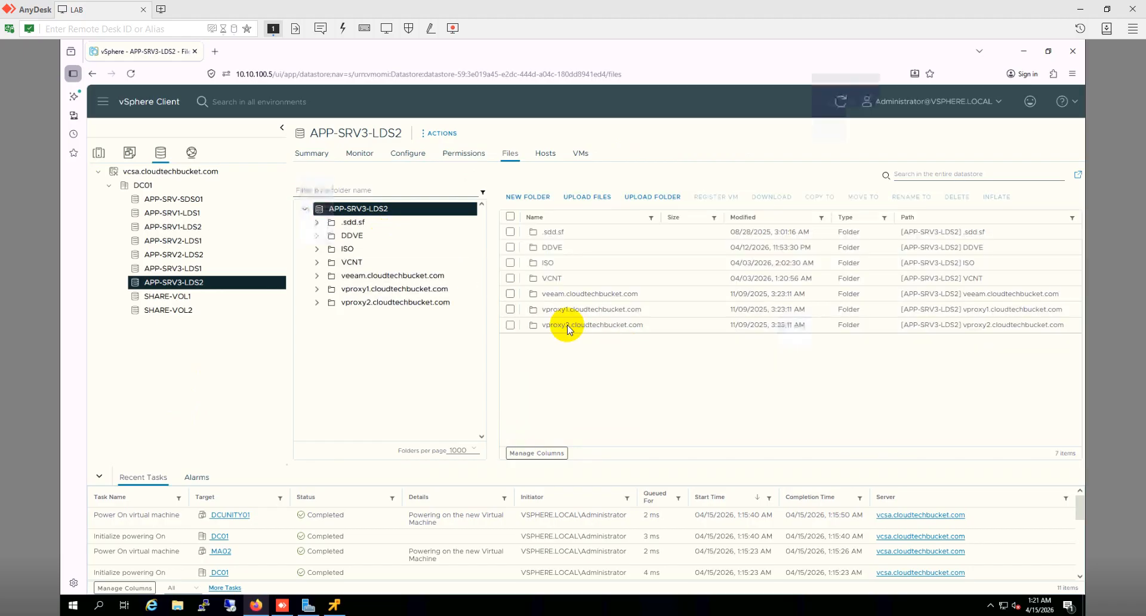
{"action": "left_click", "coordinate": [351, 250]}
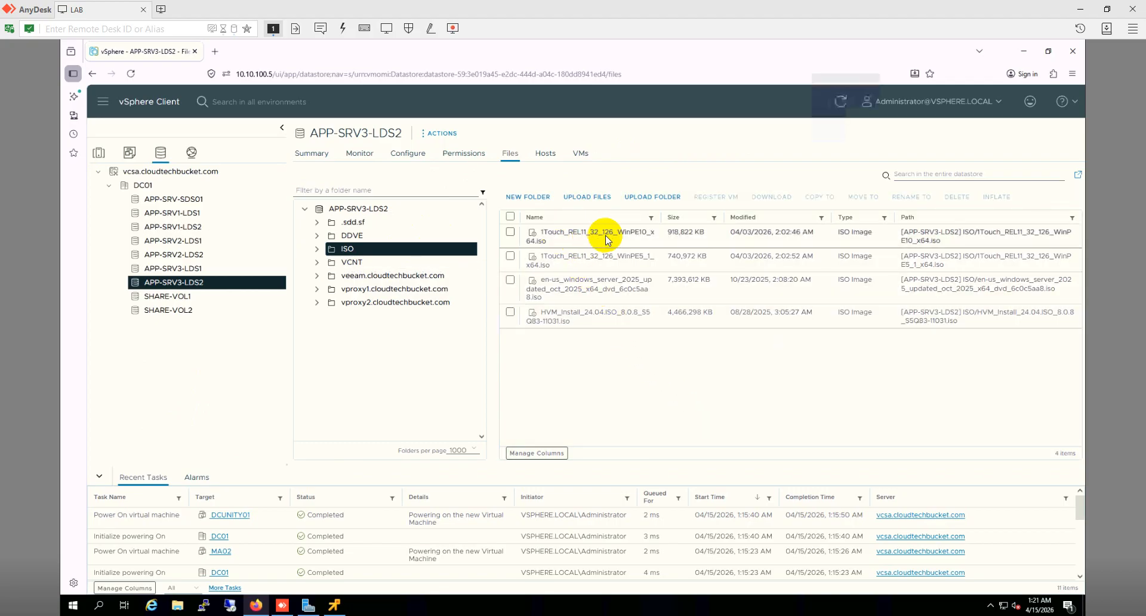
{"action": "left_click", "coordinate": [510, 233]}
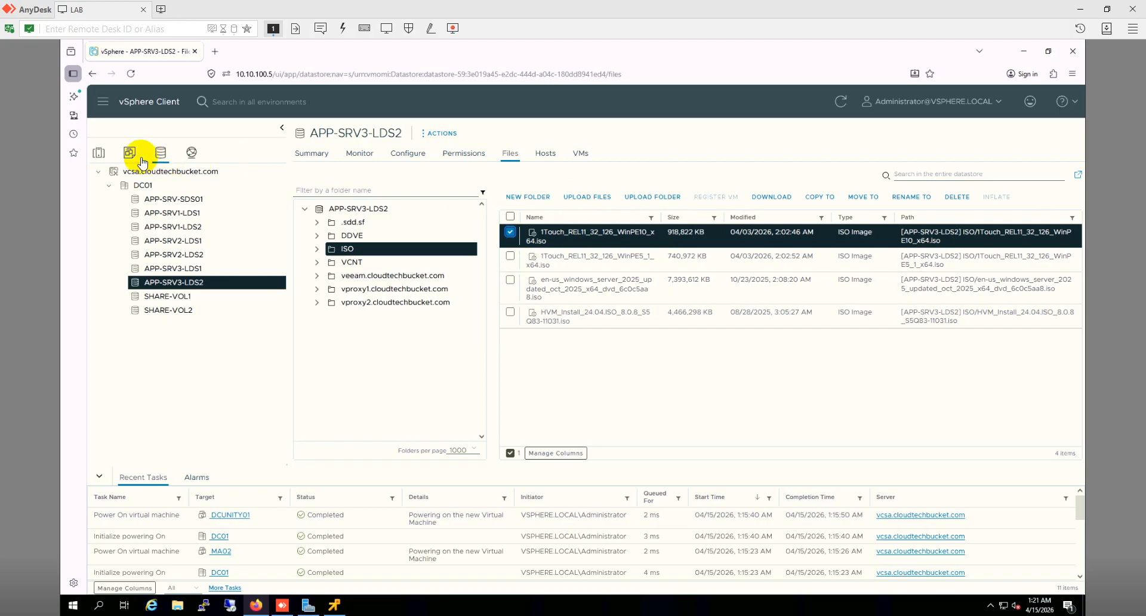
{"action": "left_click", "coordinate": [100, 154]}
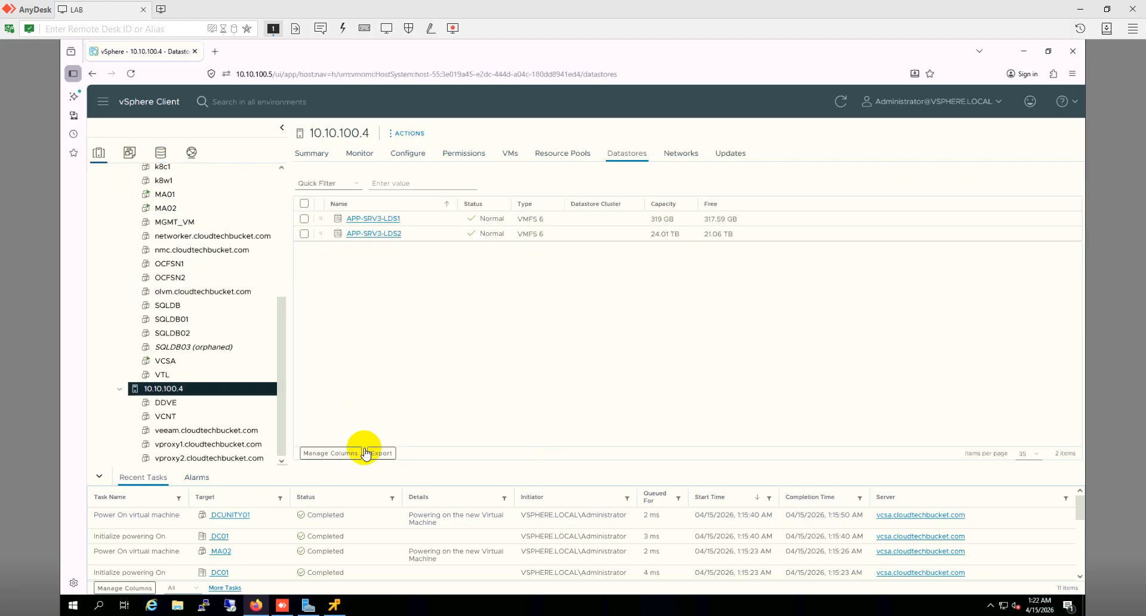
Step: Launch the Virtualize Me for VMware wizard on client cms3
{"action": "left_click", "coordinate": [334, 604]}
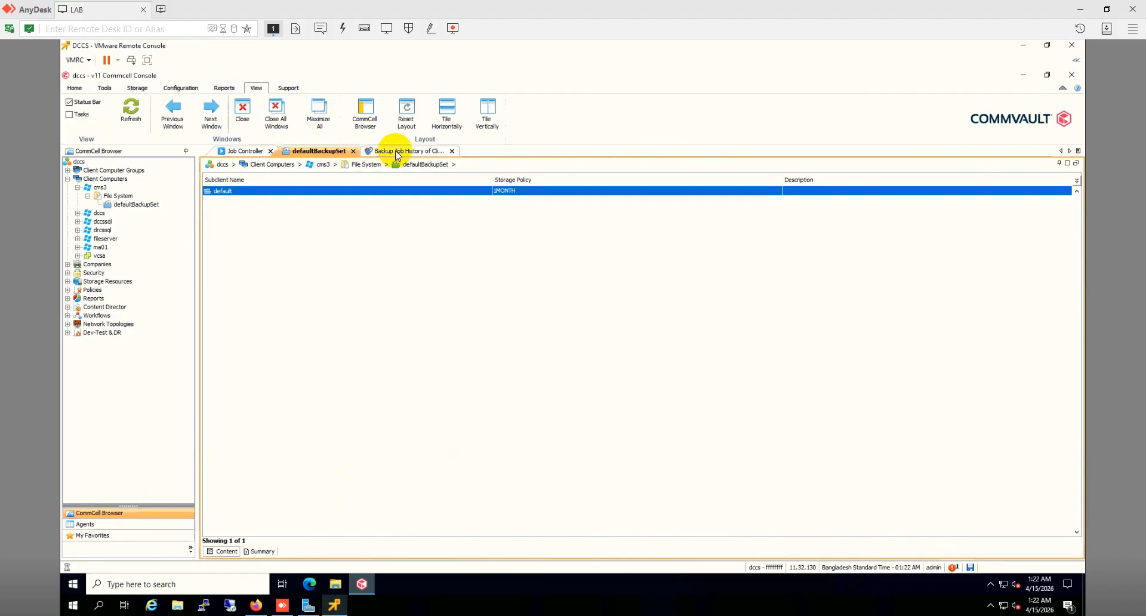
{"action": "left_click", "coordinate": [98, 188]}
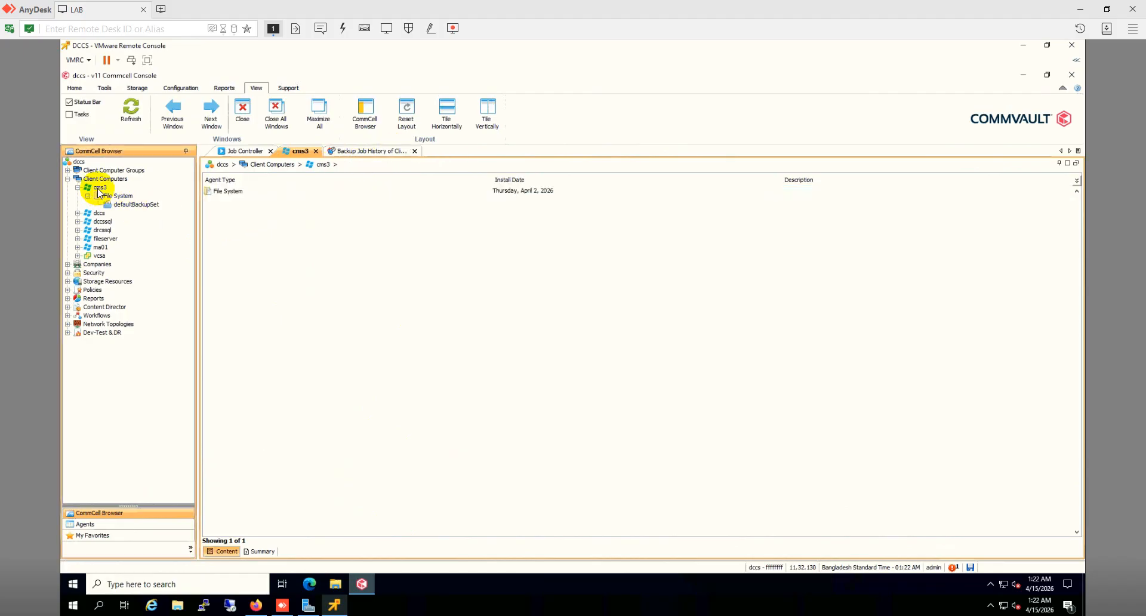
{"action": "right_click", "coordinate": [98, 188]}
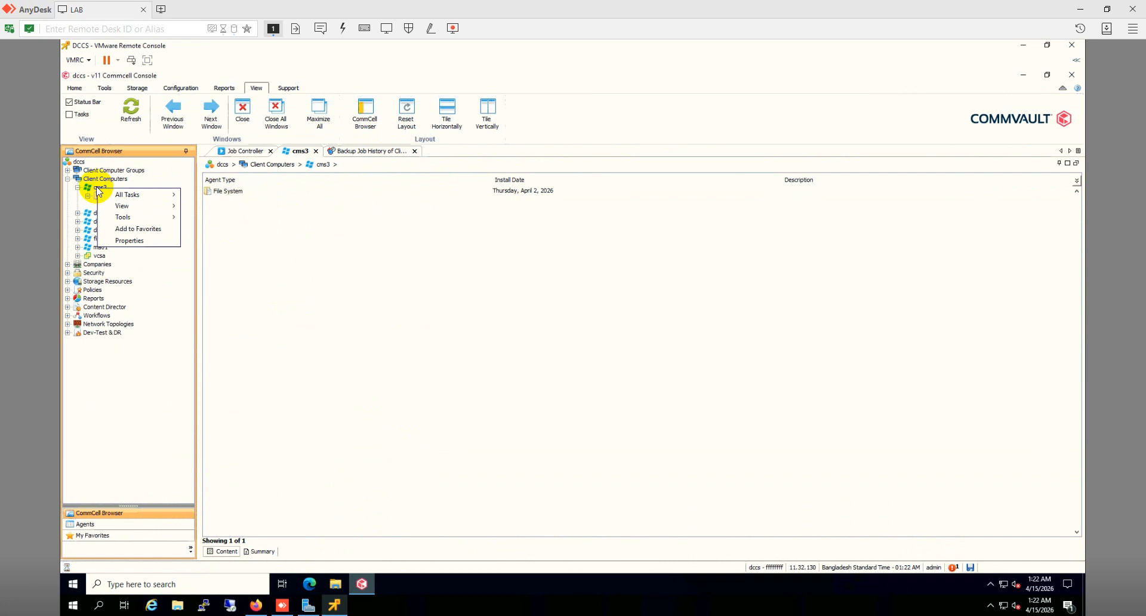
{"action": "mouse_move", "coordinate": [131, 198]}
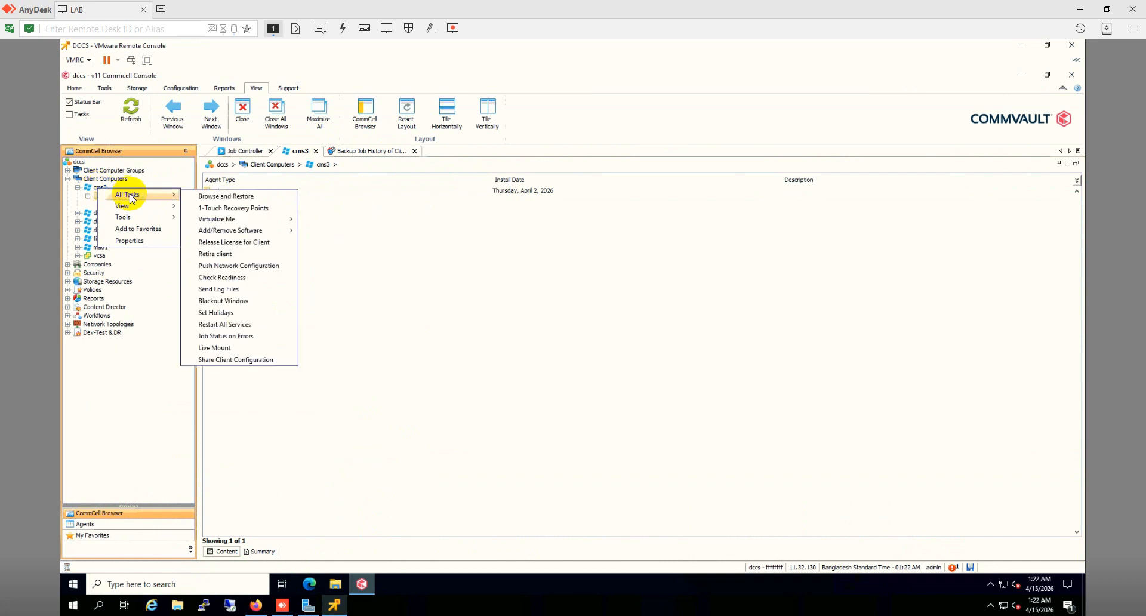
{"action": "mouse_move", "coordinate": [232, 223]}
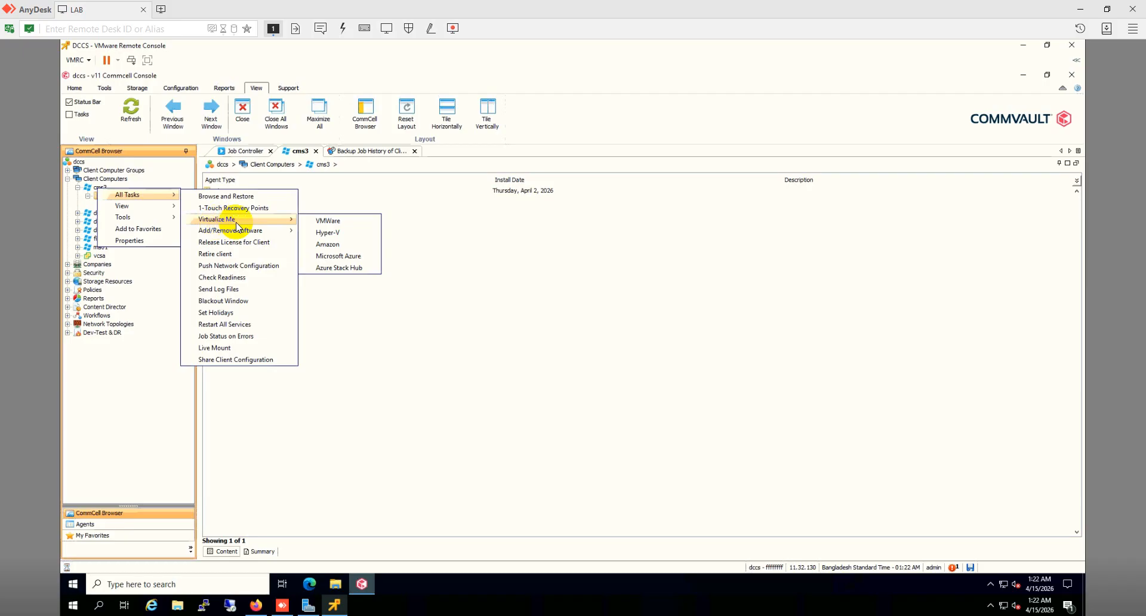
{"action": "left_click", "coordinate": [330, 225]}
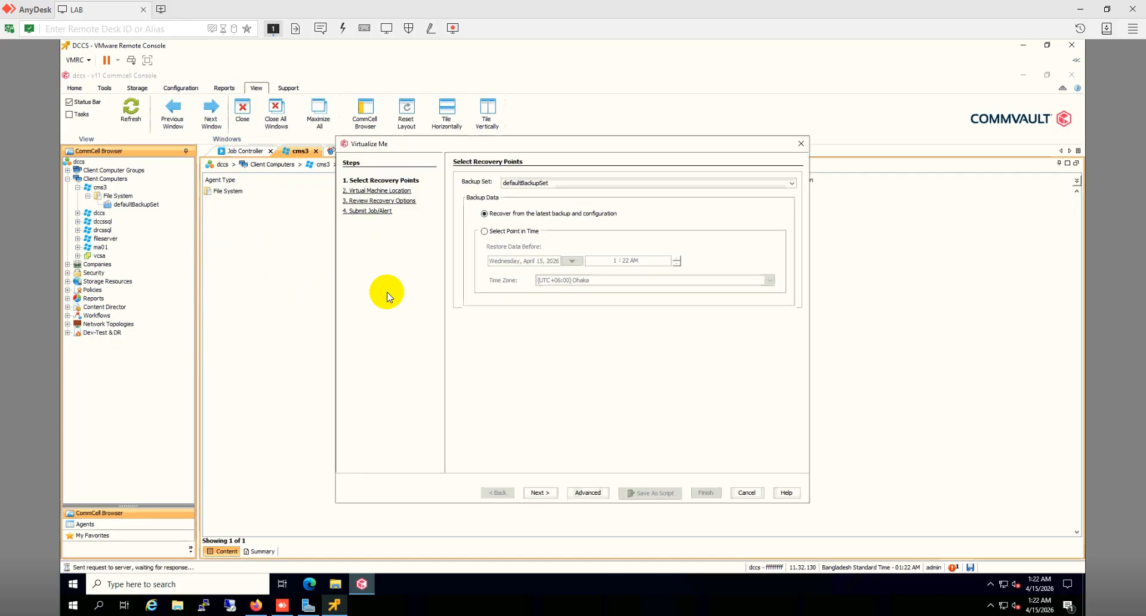
Step: Advance to the VM location step and browse DC01 > 10.10.100.4 for datastore APP-SRV3-LDS2
{"action": "left_click", "coordinate": [540, 493]}
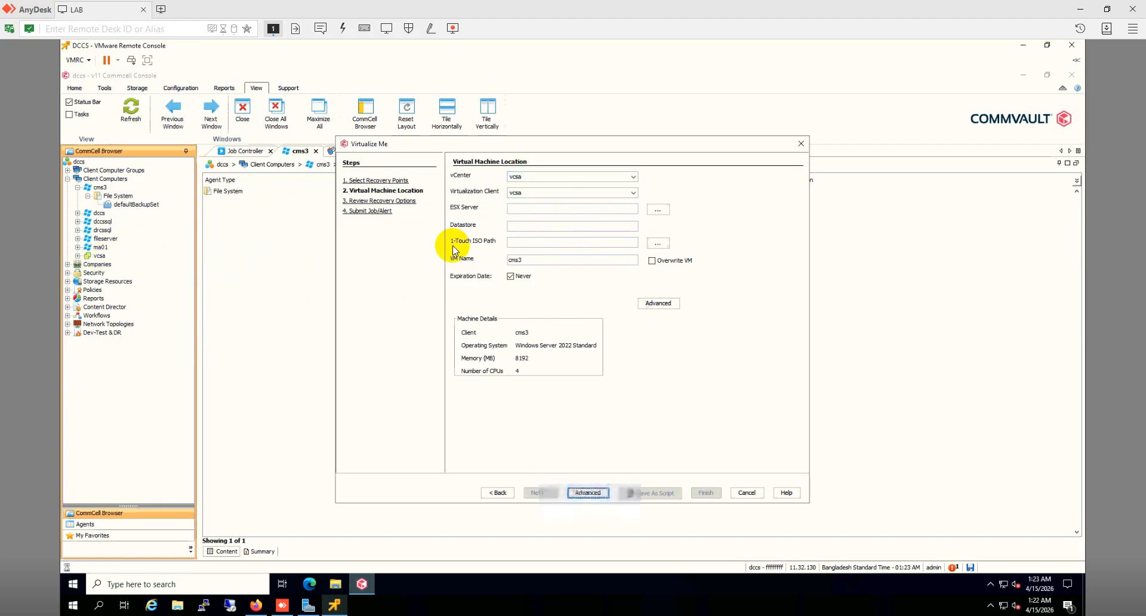
{"action": "left_click", "coordinate": [654, 209]}
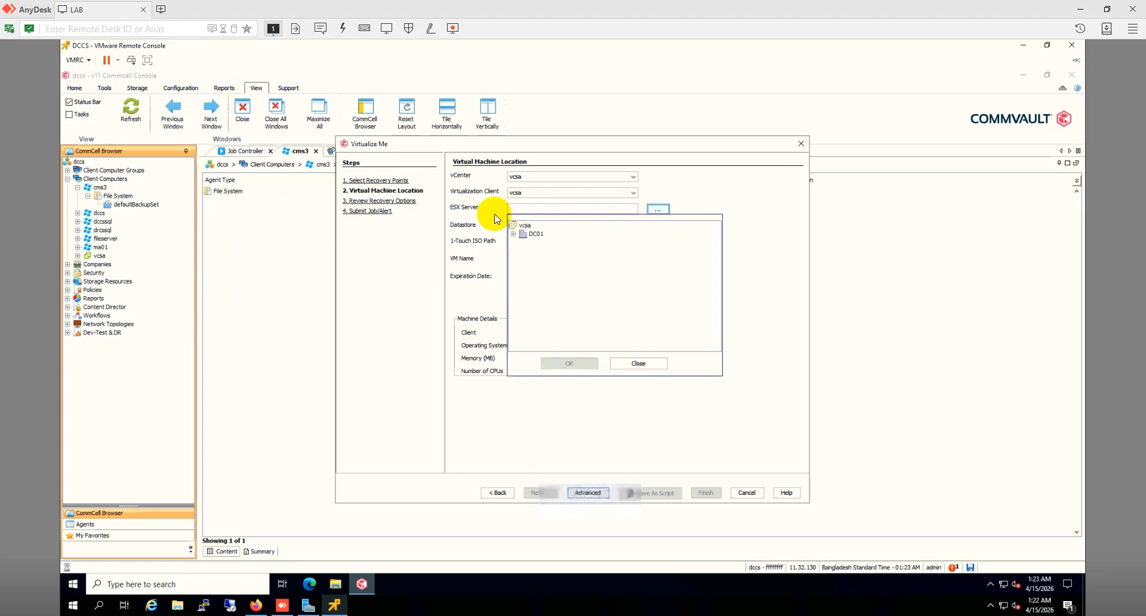
{"action": "left_click", "coordinate": [513, 234]}
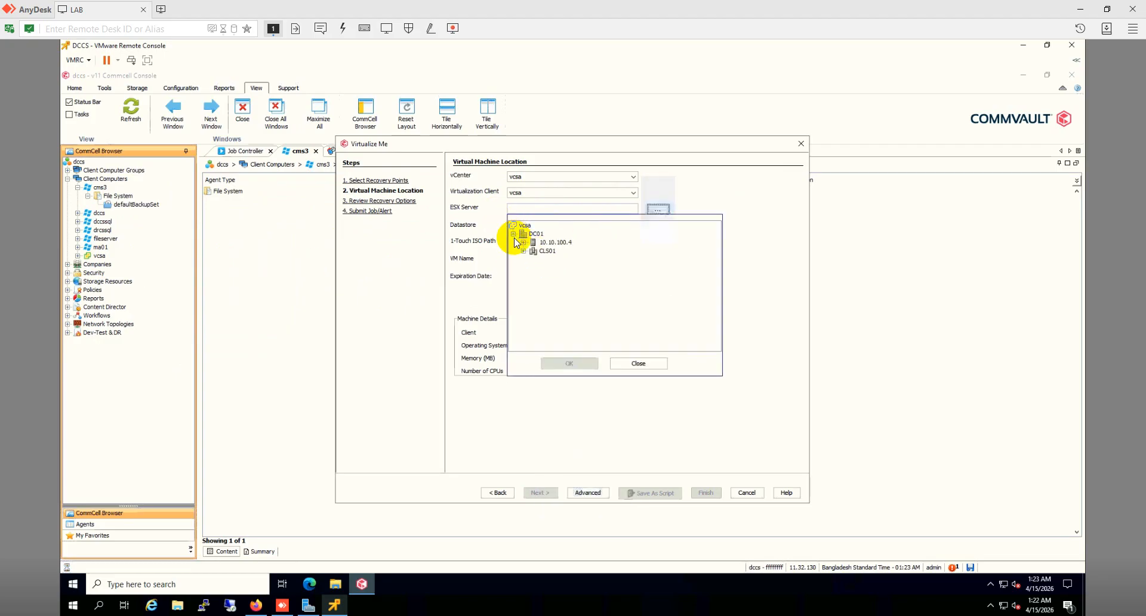
{"action": "left_click", "coordinate": [557, 243]}
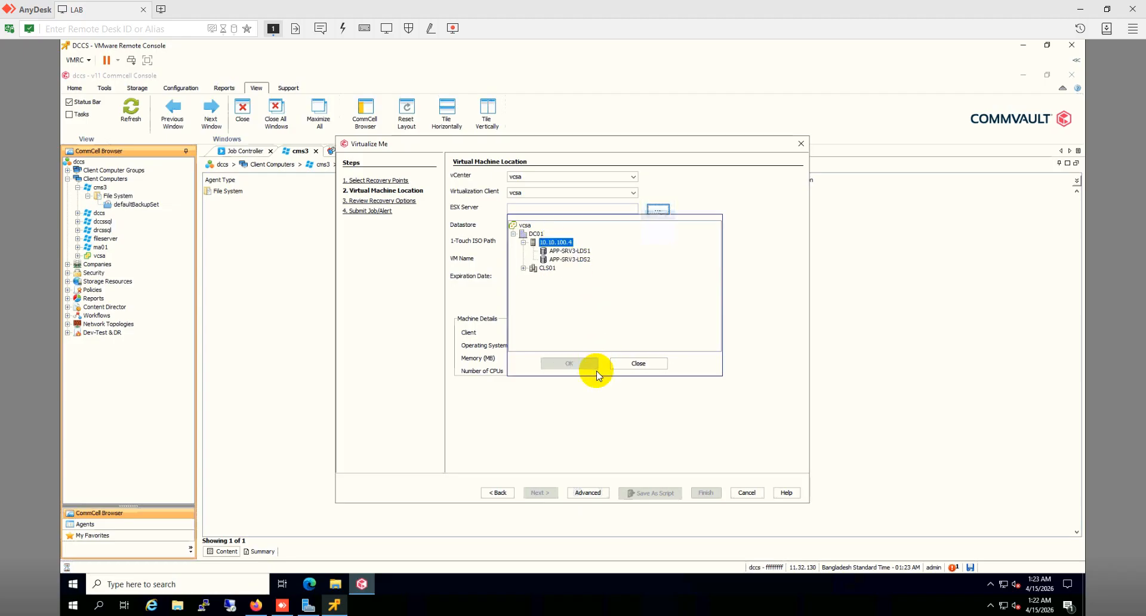
{"action": "left_click", "coordinate": [572, 260]}
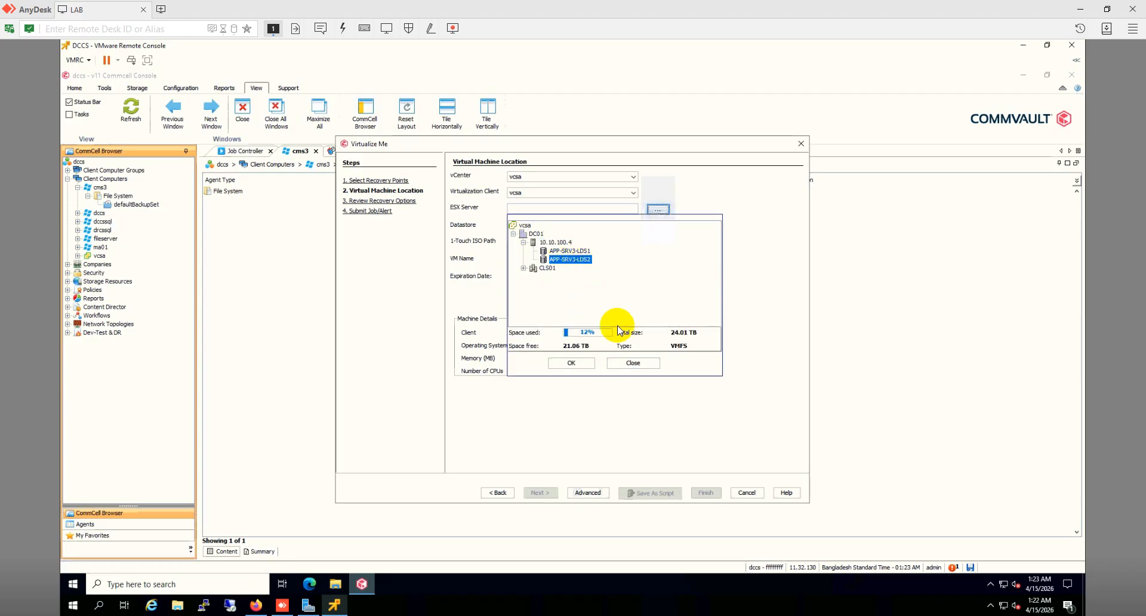
{"action": "left_click", "coordinate": [628, 364]}
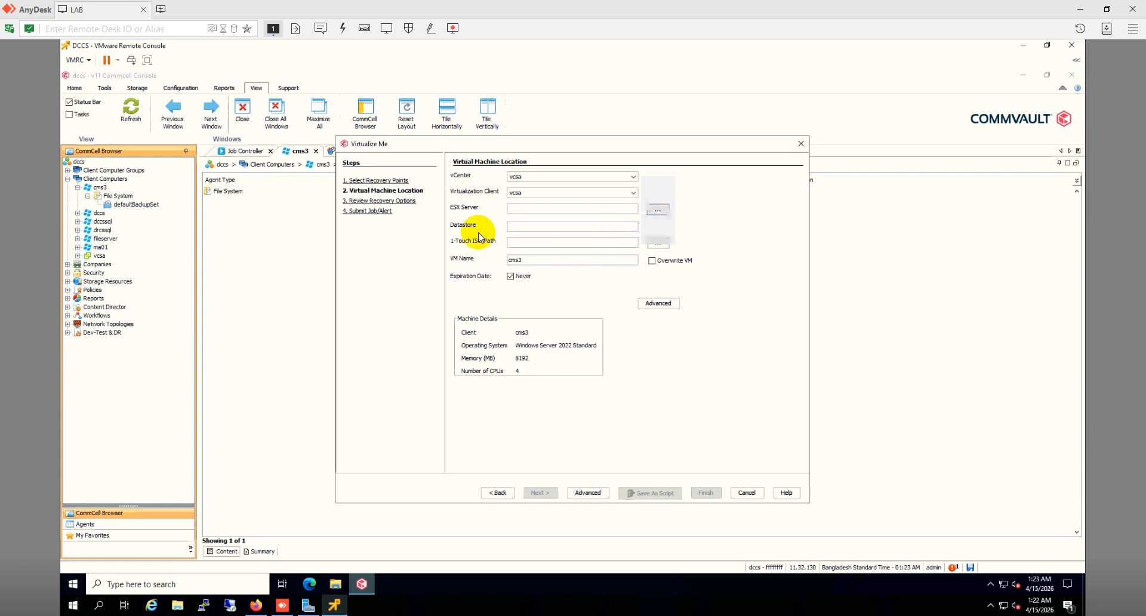
Step: After the missing-ESX-server error, reselect host 10.10.100.4 with datastore APP-SRV3-LDS2 and apply it
{"action": "left_click", "coordinate": [657, 244]}
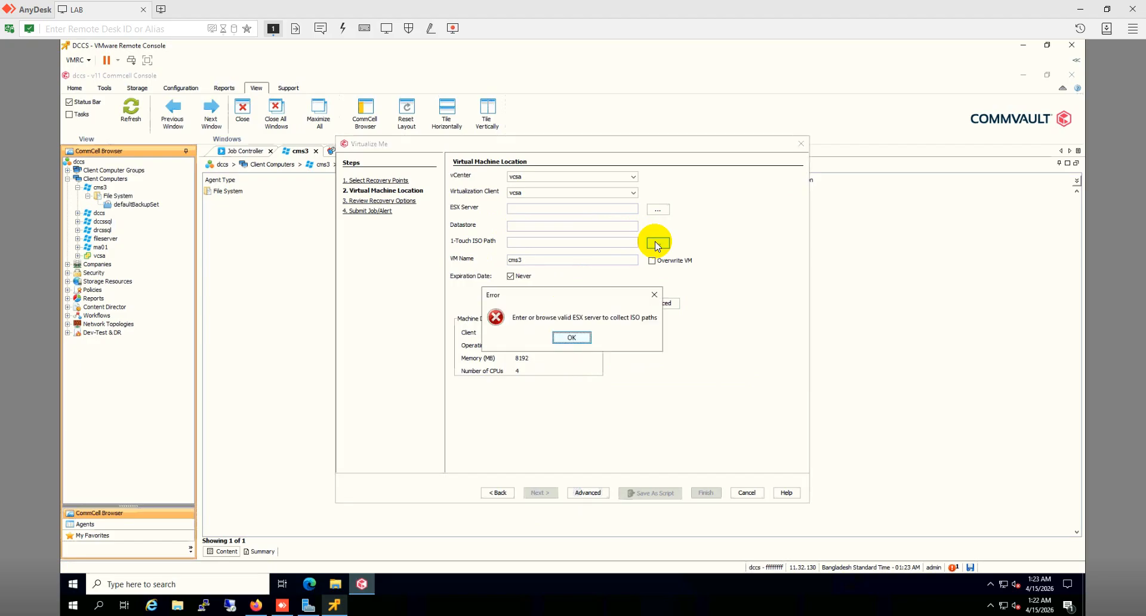
{"action": "left_click", "coordinate": [571, 338]}
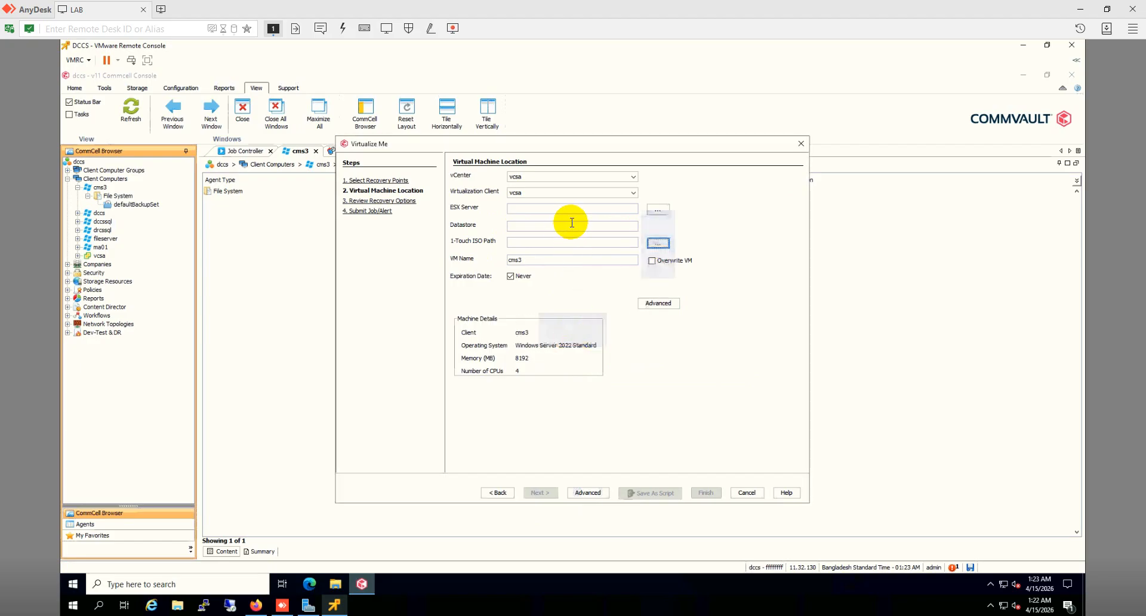
{"action": "left_click", "coordinate": [655, 209]}
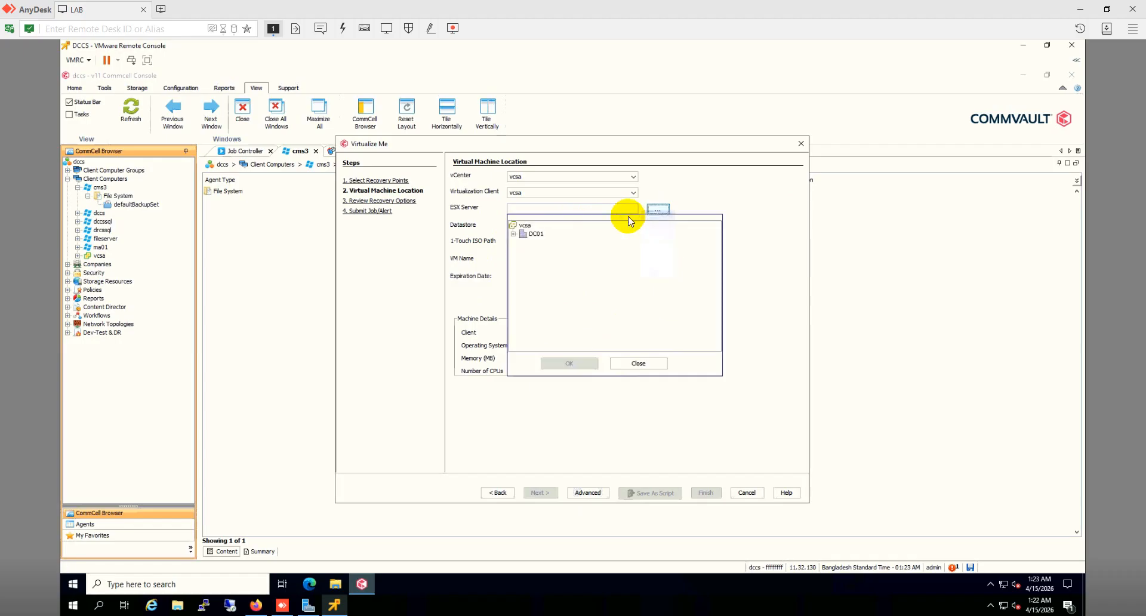
{"action": "left_click", "coordinate": [513, 234]}
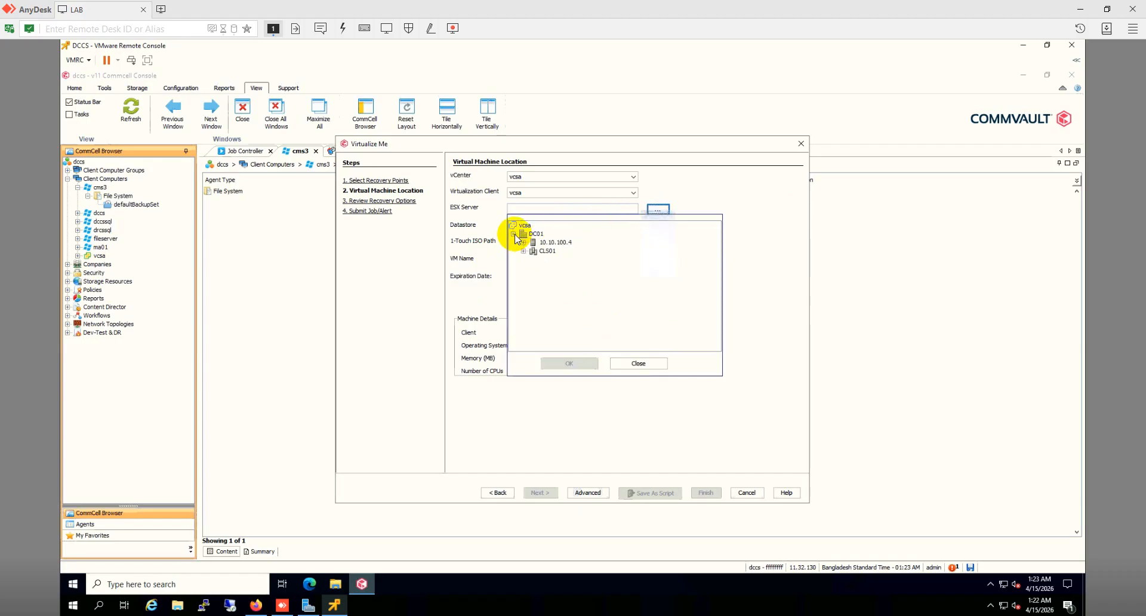
{"action": "double_click", "coordinate": [545, 244]}
{"action": "left_click", "coordinate": [570, 260]}
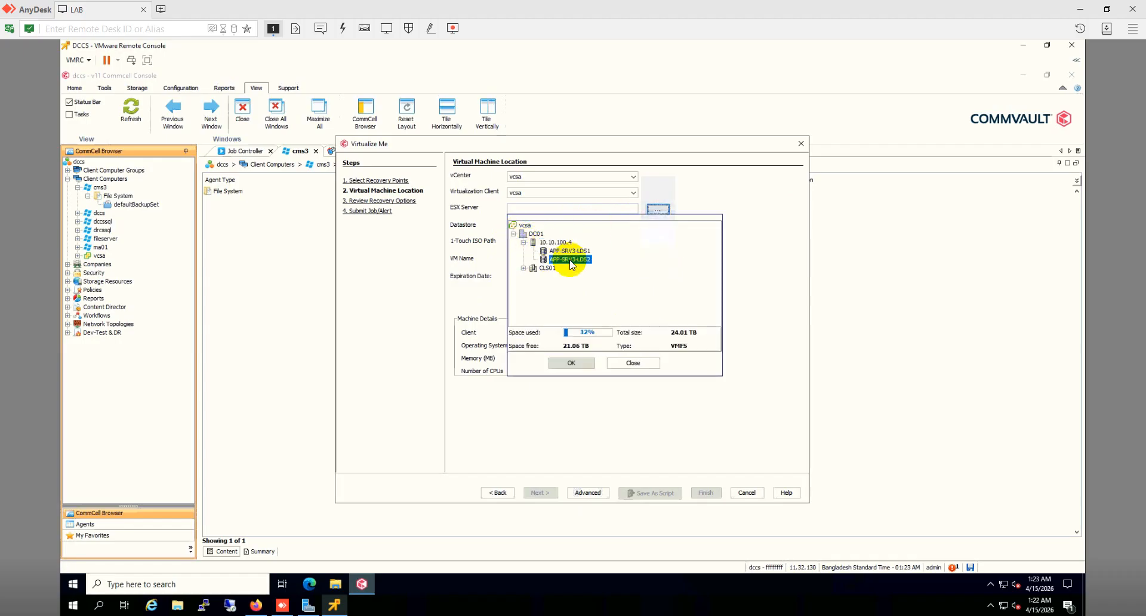
{"action": "left_click", "coordinate": [568, 363]}
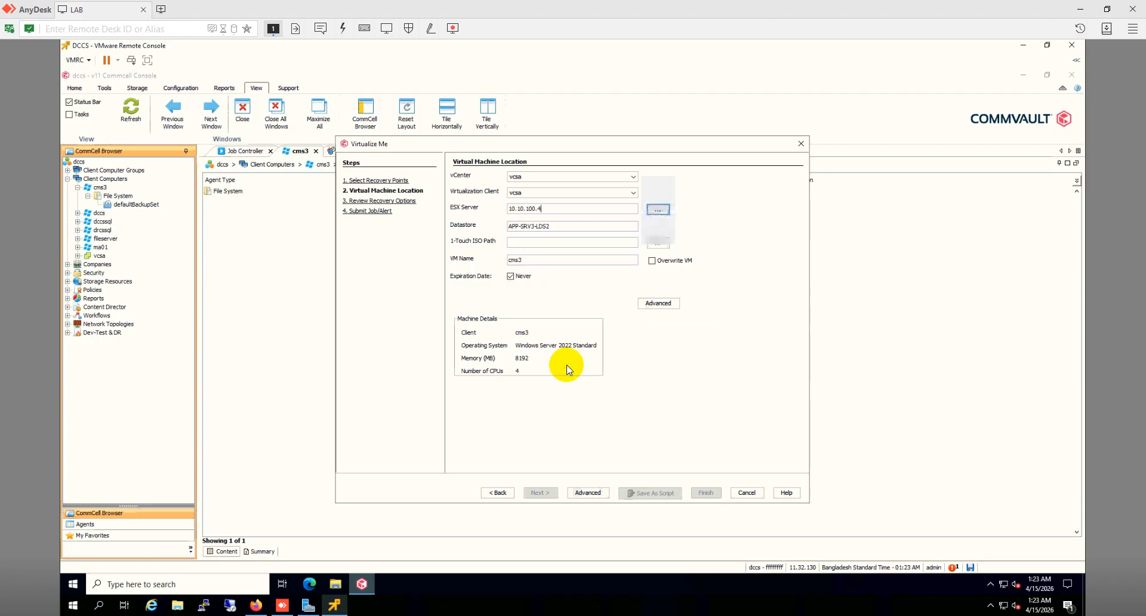
Step: Choose 1Touch_REL11_32_126_WinPE10_x64.iso on datastore APP-SRV3-LDS2 as the 1-Touch ISO path
{"action": "left_click", "coordinate": [654, 244]}
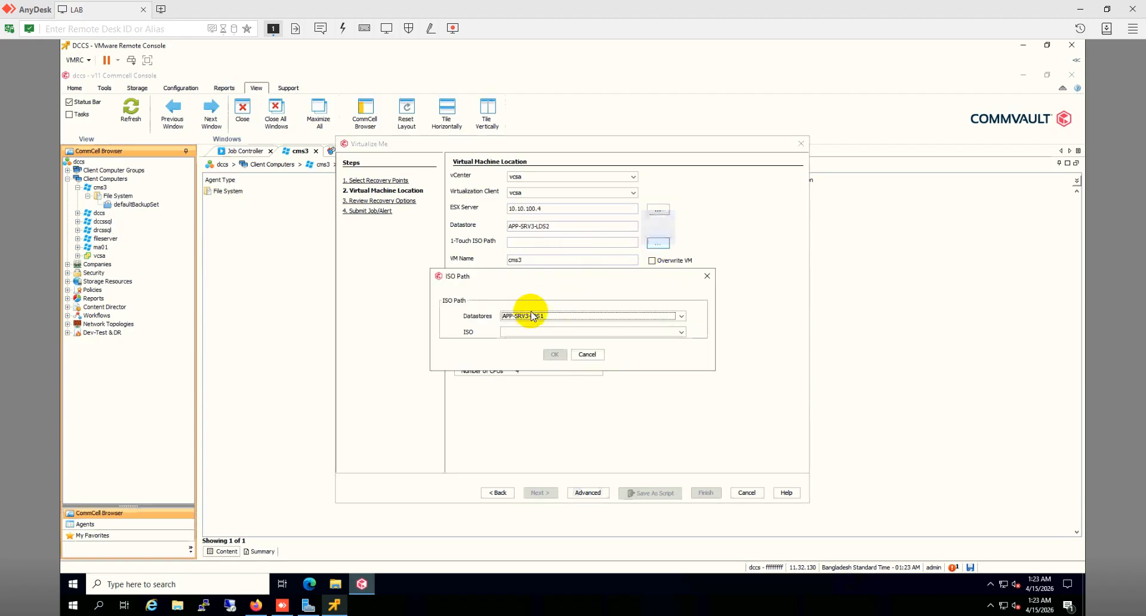
{"action": "left_click", "coordinate": [525, 317]}
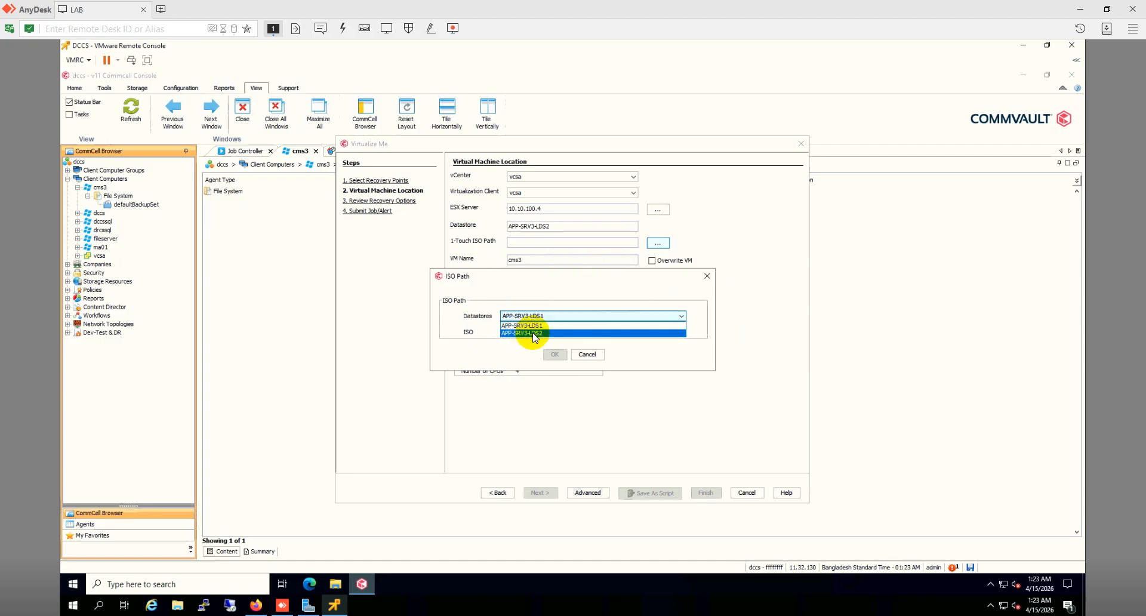
{"action": "left_click", "coordinate": [531, 333]}
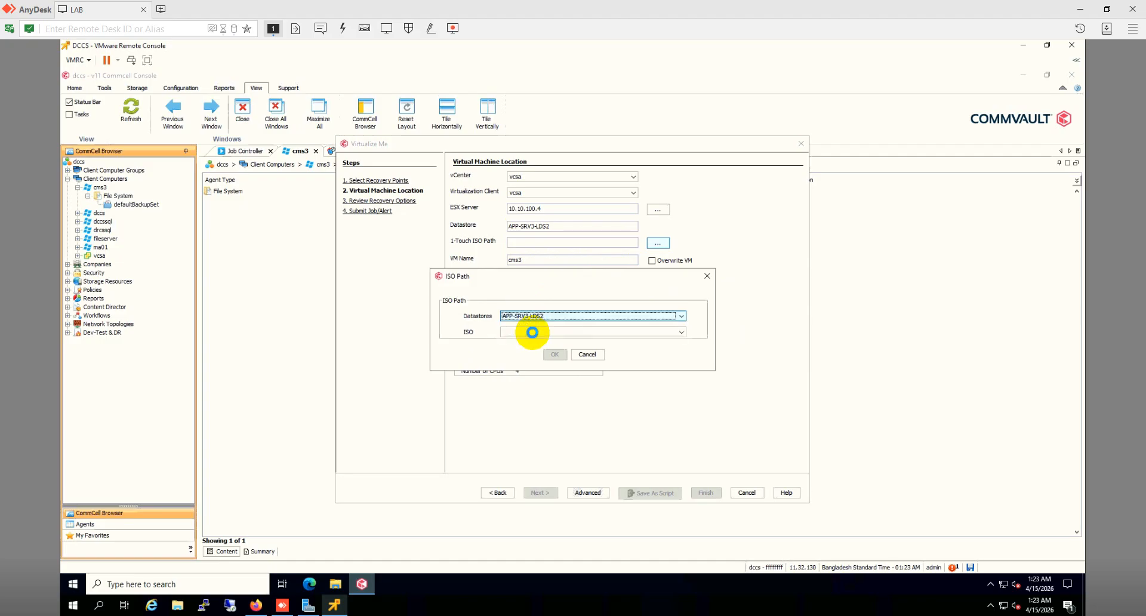
{"action": "left_click", "coordinate": [648, 333]}
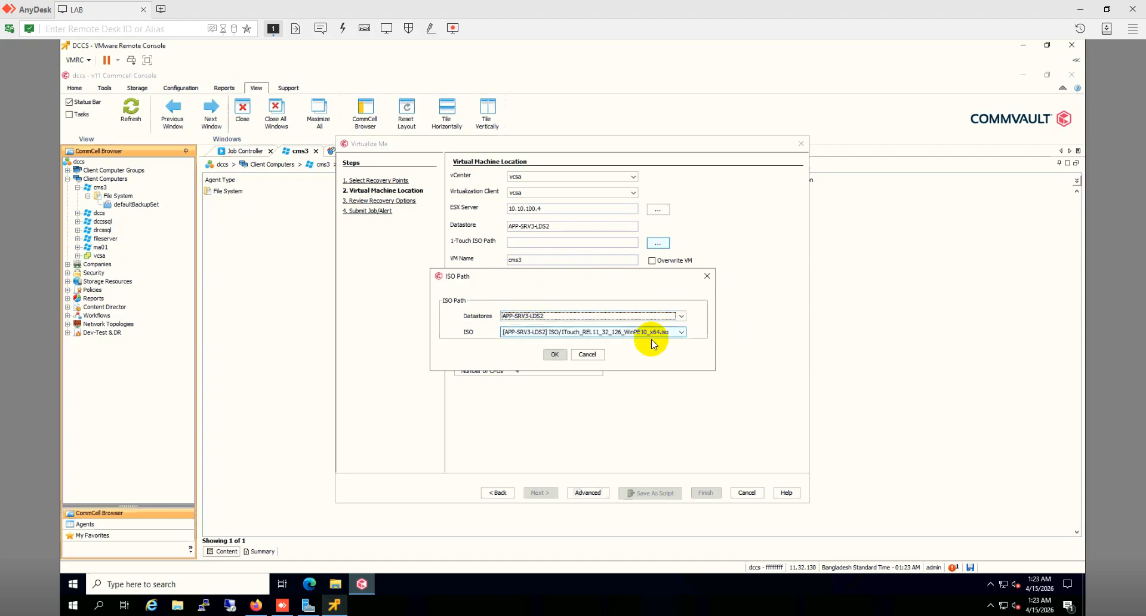
{"action": "left_click", "coordinate": [556, 353]}
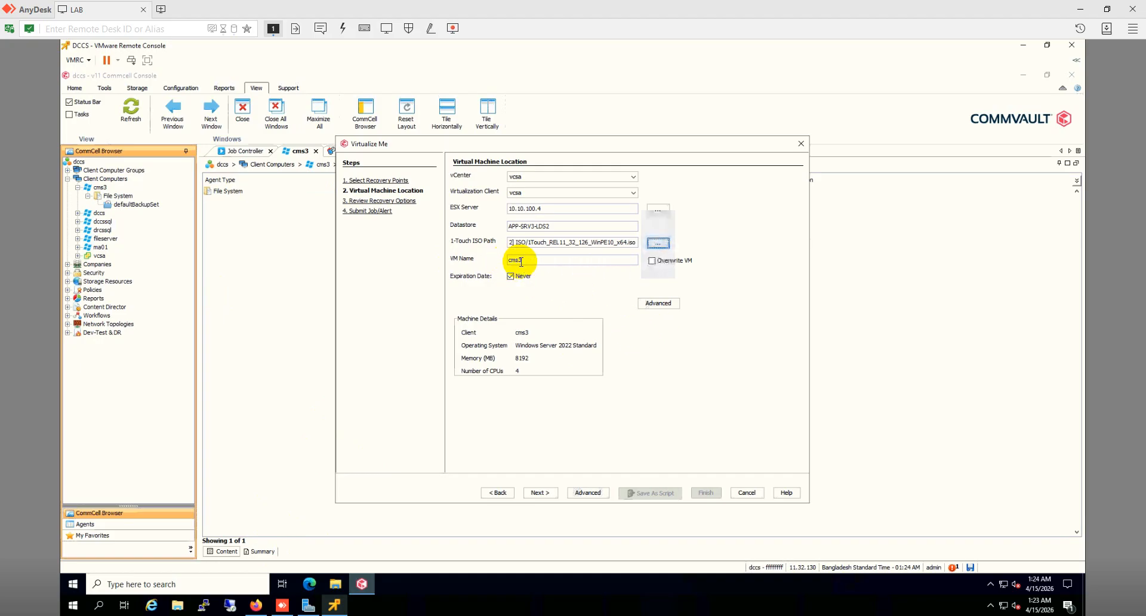
Step: Move to Review Recovery Options and edit the Ethernet0 adapter under Configuration
{"action": "left_click", "coordinate": [544, 492]}
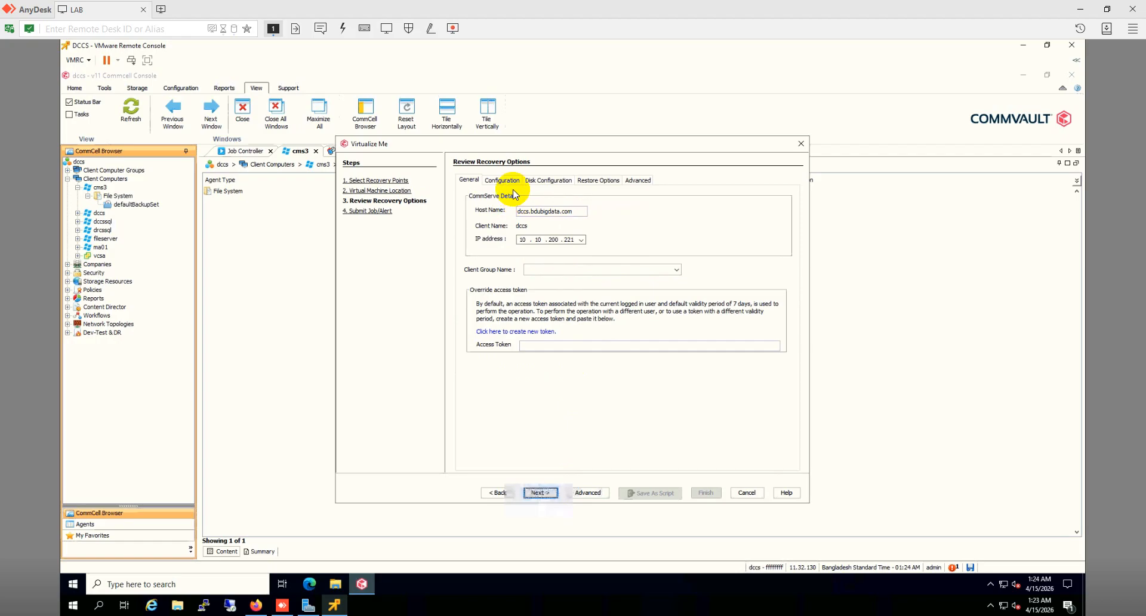
{"action": "left_click", "coordinate": [503, 180]}
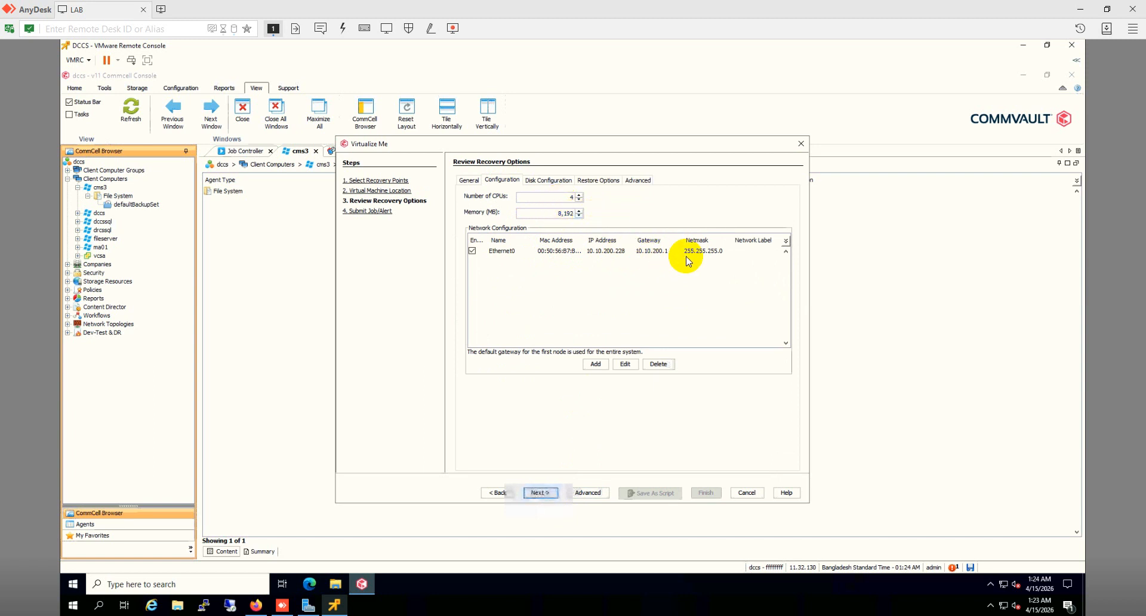
{"action": "left_click", "coordinate": [743, 254]}
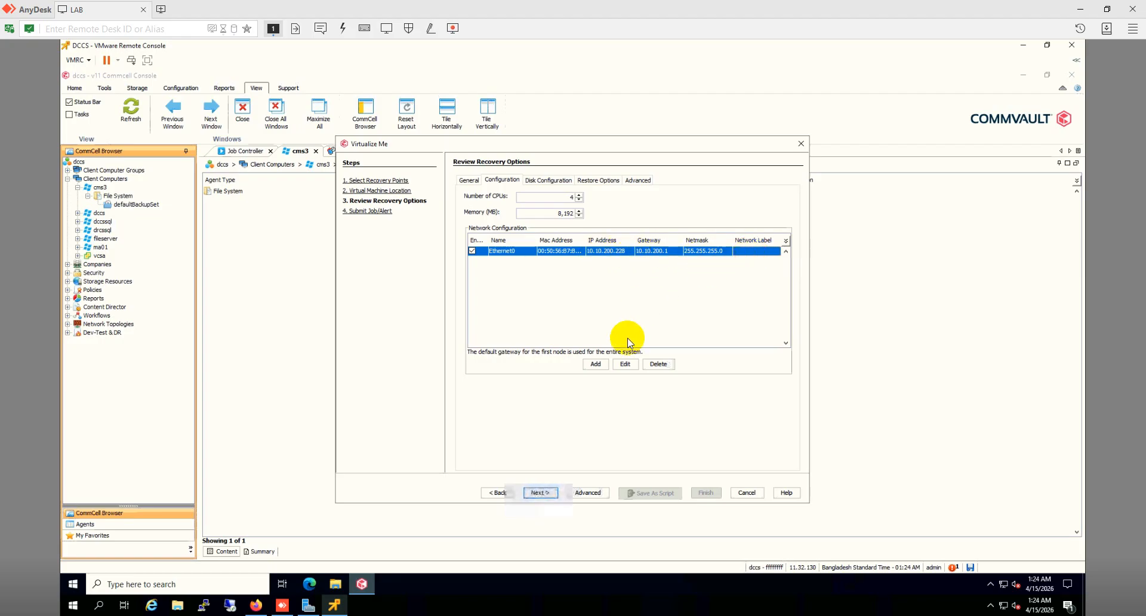
{"action": "left_click", "coordinate": [628, 364]}
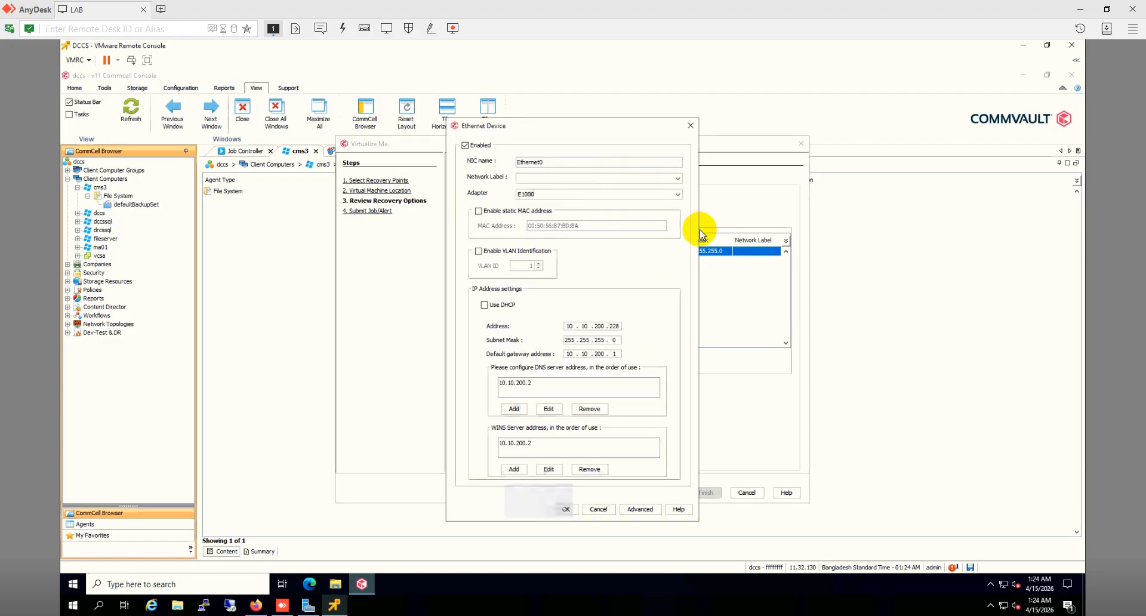
Step: Set Ethernet0's network label to VLAN200 and its adapter type to VMXNET3
{"action": "left_click", "coordinate": [674, 177]}
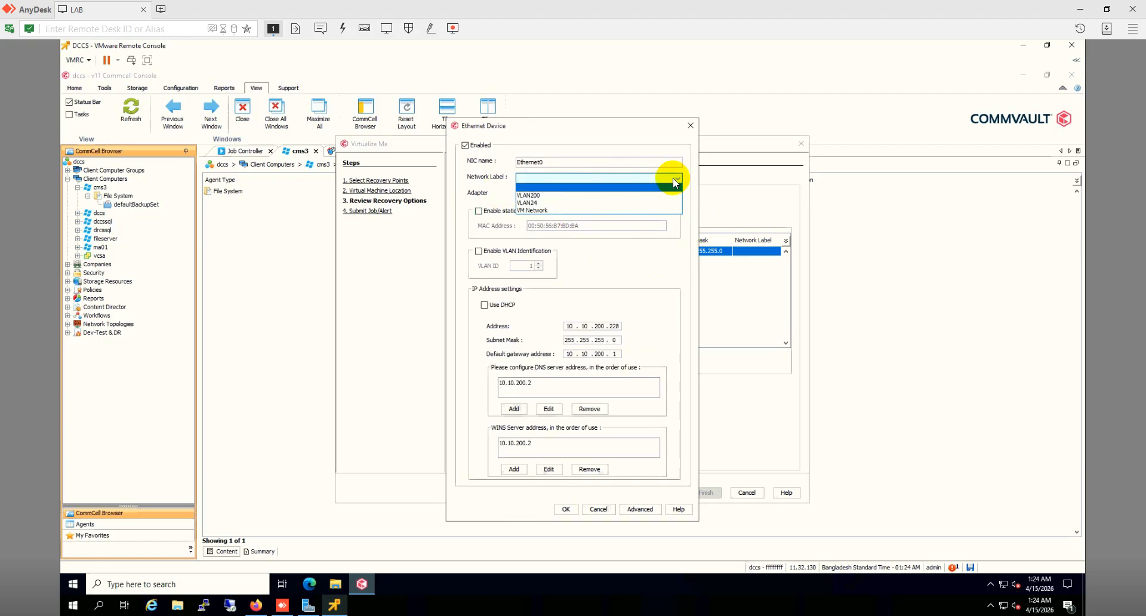
{"action": "left_click", "coordinate": [530, 195]}
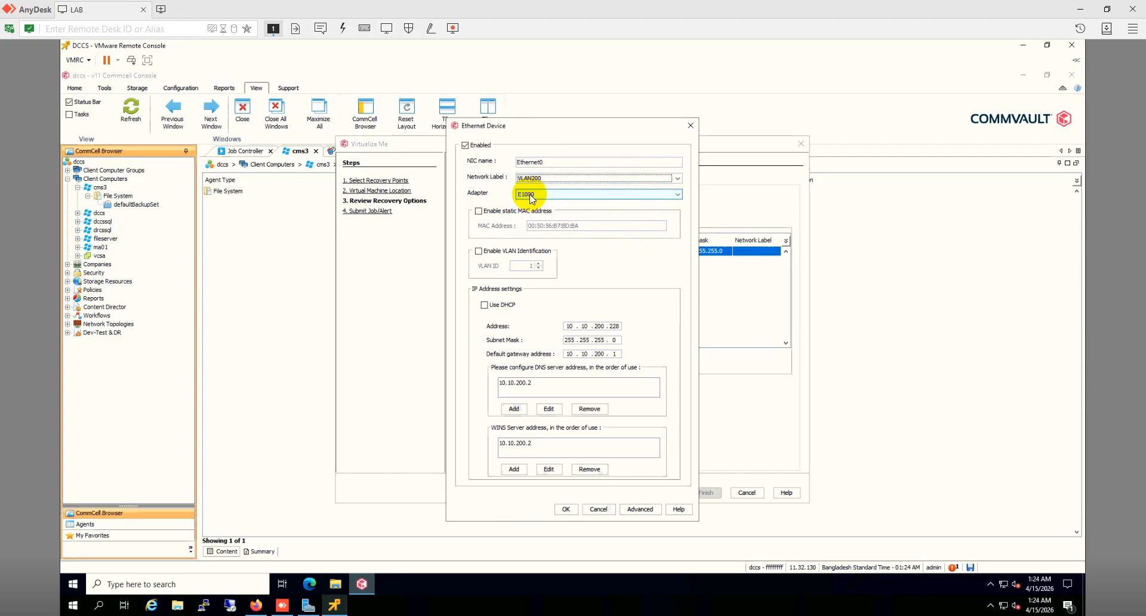
{"action": "left_click", "coordinate": [678, 194]}
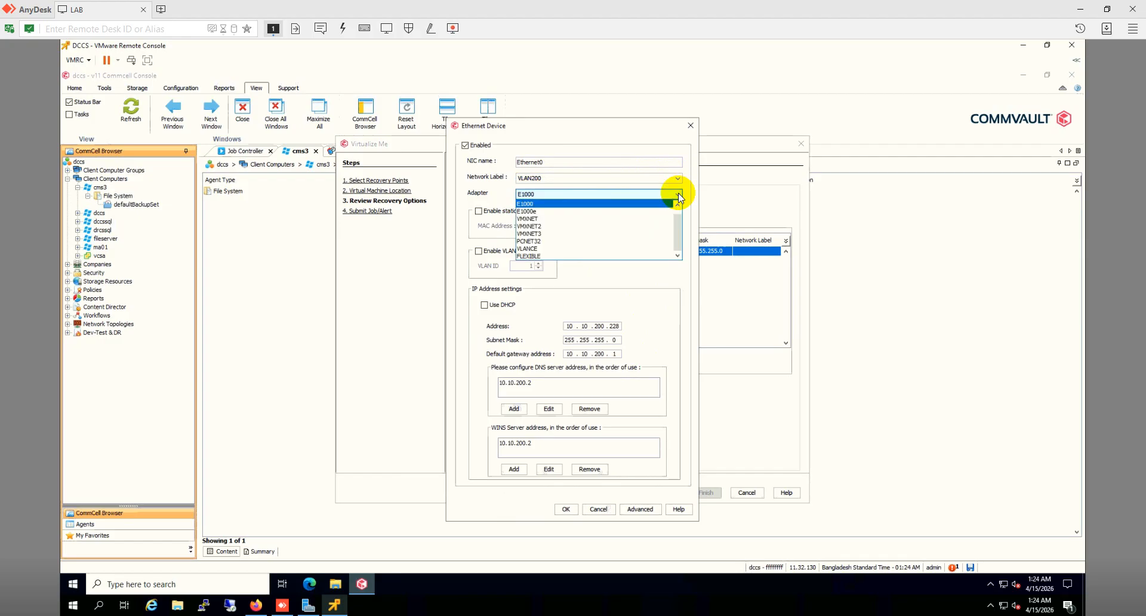
{"action": "left_click", "coordinate": [540, 234]}
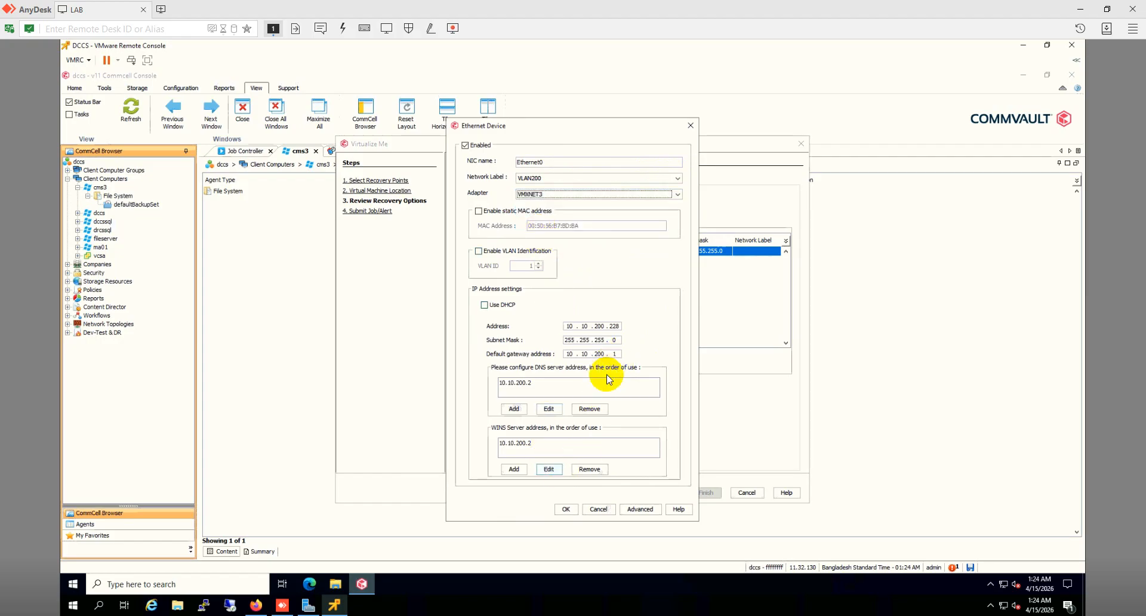
{"action": "left_click", "coordinate": [566, 510]}
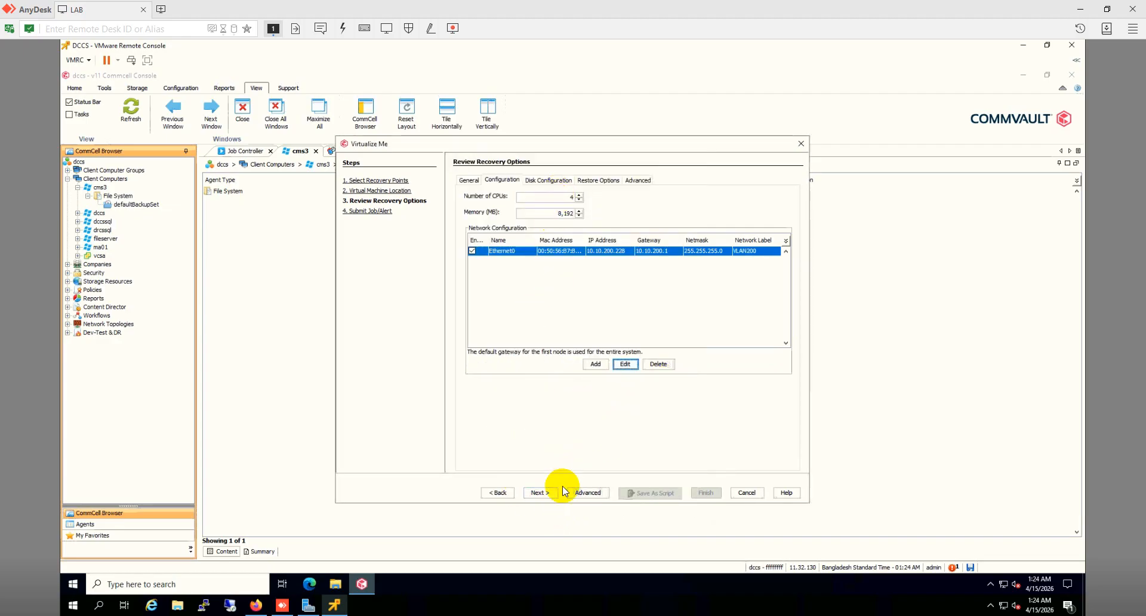
Step: Review the Disk Configuration, Restore Options and Advanced tabs, then advance to Submit Job/Alert
{"action": "left_click", "coordinate": [548, 180]}
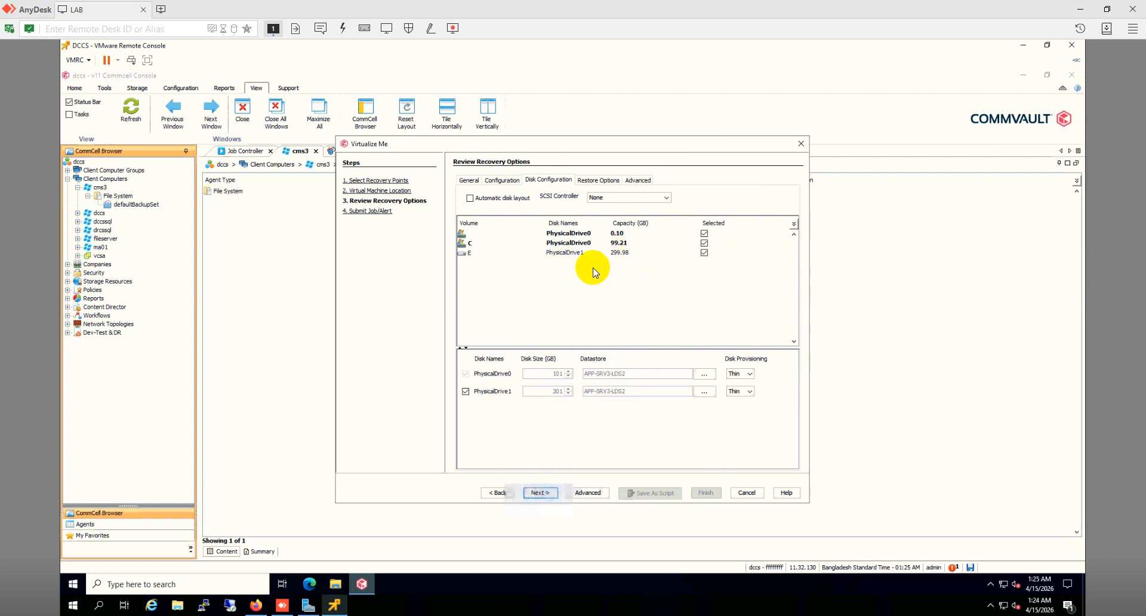
{"action": "left_click", "coordinate": [594, 182]}
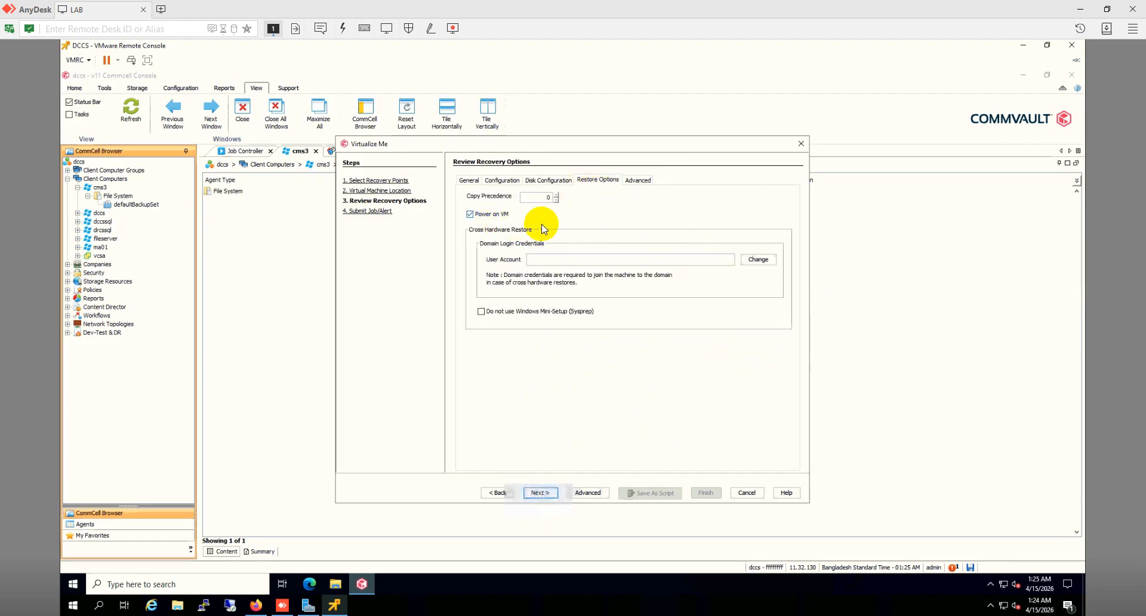
{"action": "left_click", "coordinate": [639, 181]}
{"action": "left_click", "coordinate": [542, 492]}
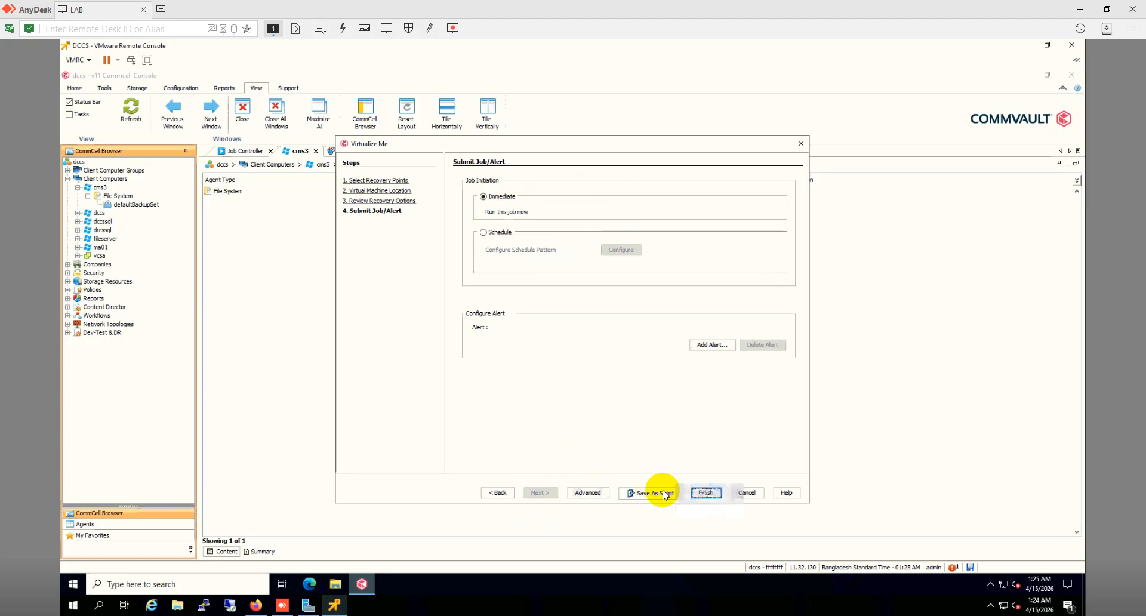
Step: Submit the recovery job, check job 11972 in the Job Controller, then switch to vSphere Client
{"action": "left_click", "coordinate": [707, 493]}
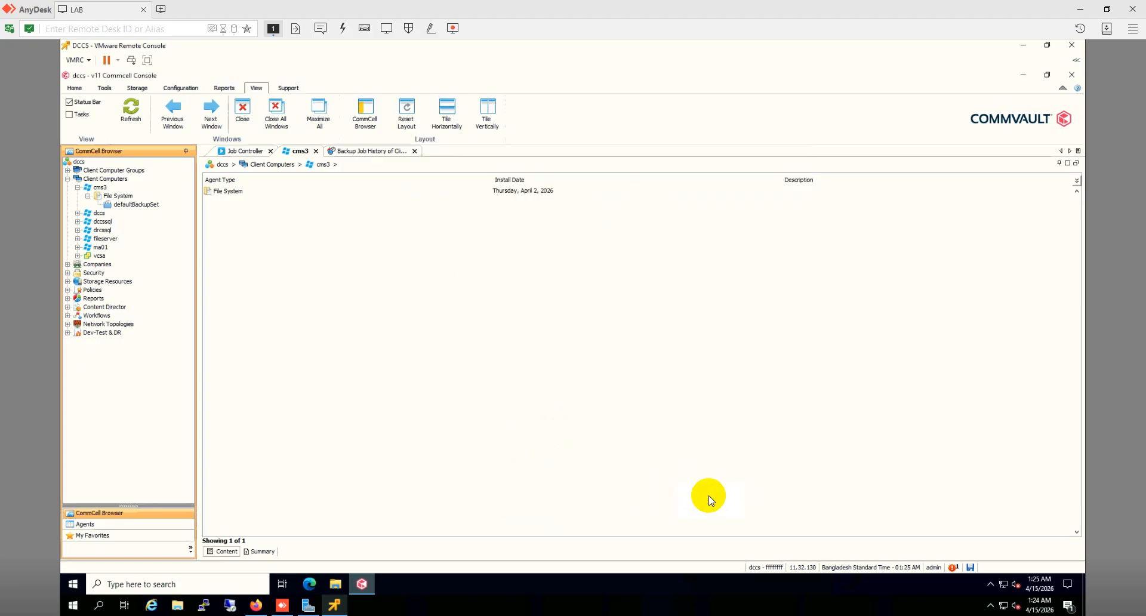
{"action": "left_click", "coordinate": [246, 152]}
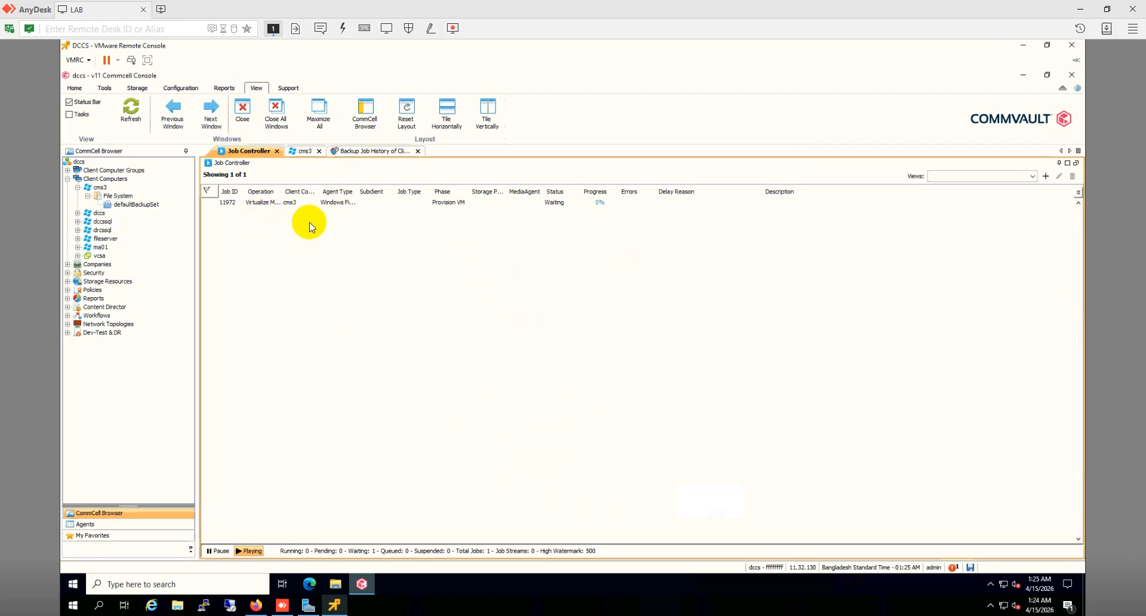
{"action": "left_click", "coordinate": [339, 206]}
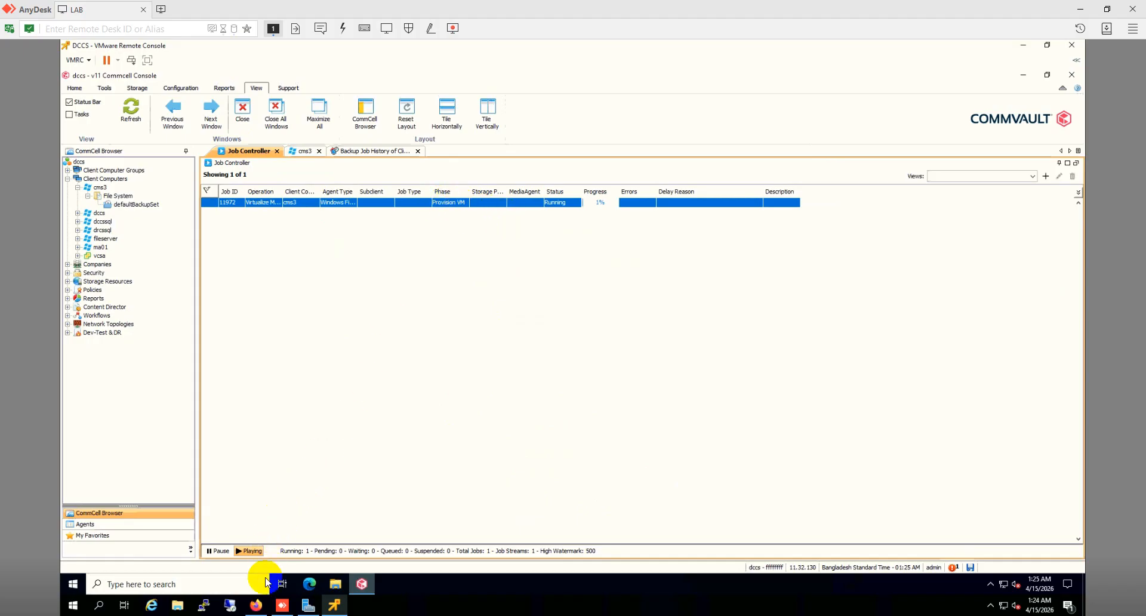
{"action": "left_click", "coordinate": [255, 605]}
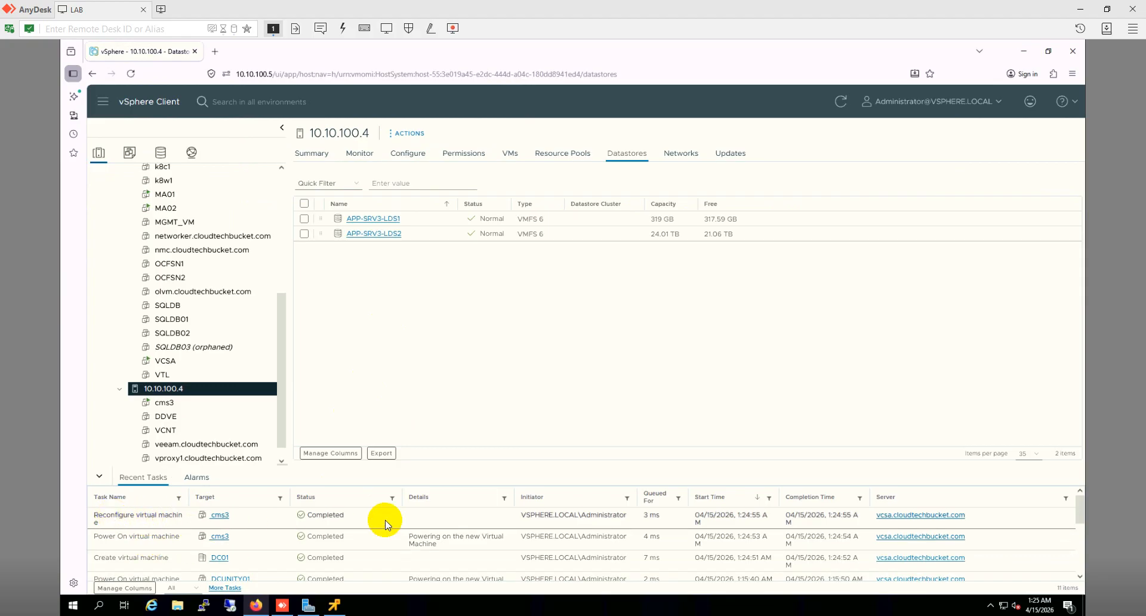
Step: Select cms3 in the vSphere inventory and launch its web console from the Summary page
{"action": "left_click", "coordinate": [181, 406]}
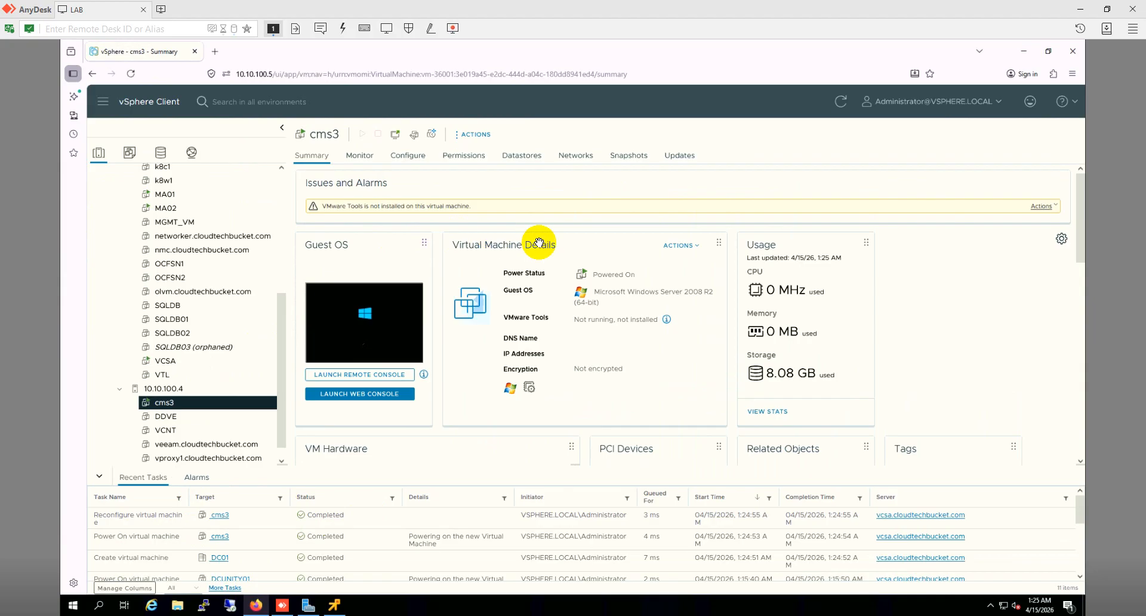
{"action": "left_click", "coordinate": [394, 403]}
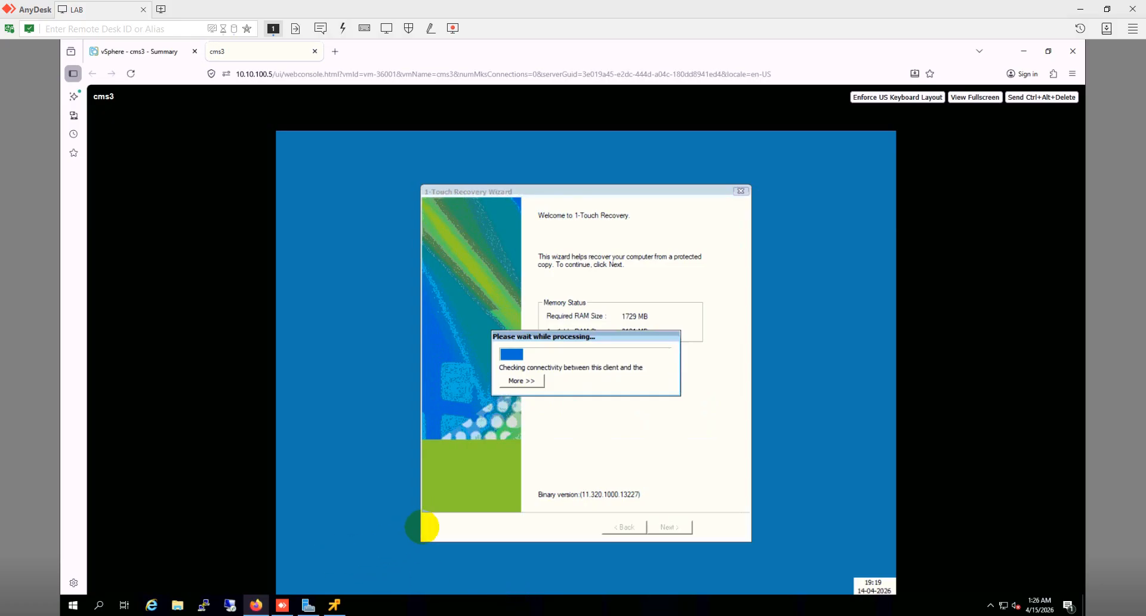
Step: Switch to the CommCell Job Controller showing cms3 job 11972 waiting at 5%
{"action": "left_click", "coordinate": [335, 605]}
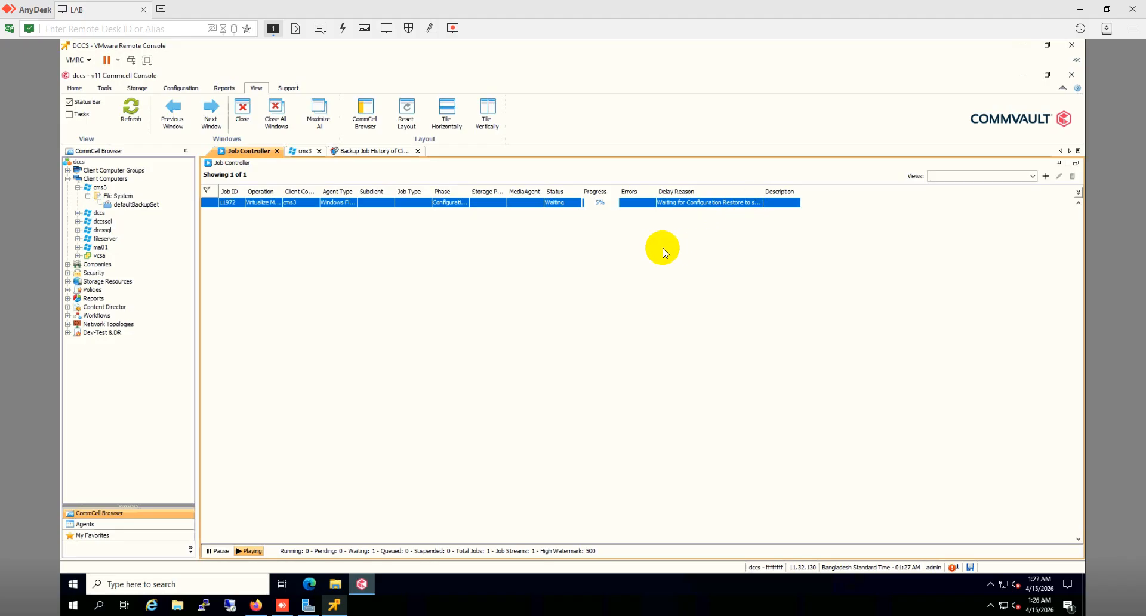
Step: Track jobs 11973 and 11972 while checking the cms3 console until full system restore starts
{"action": "left_click", "coordinate": [257, 606]}
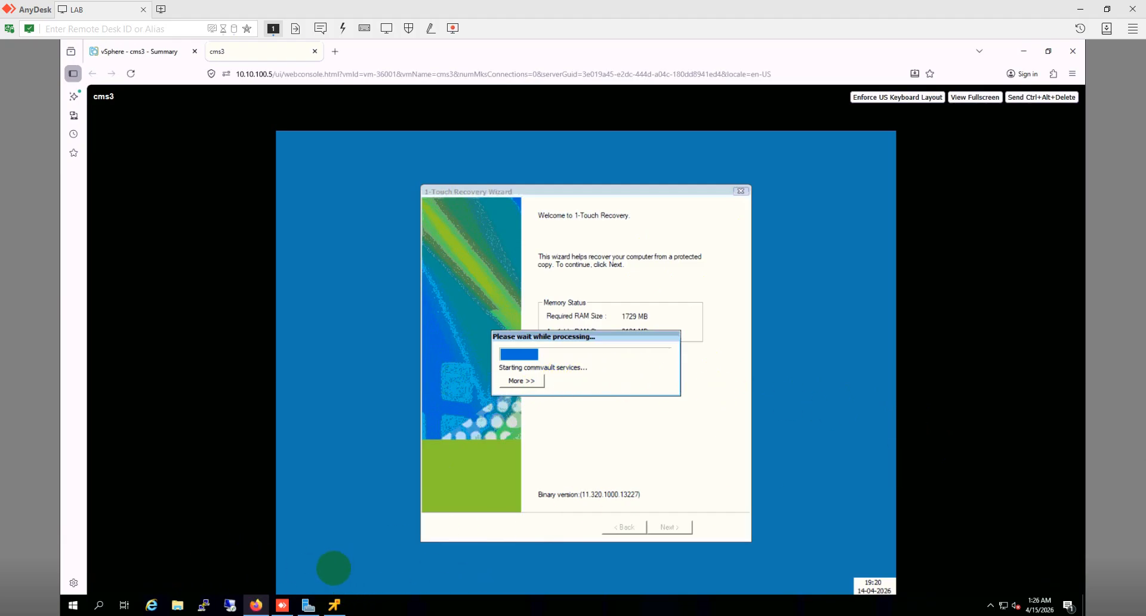
{"action": "left_click", "coordinate": [337, 606]}
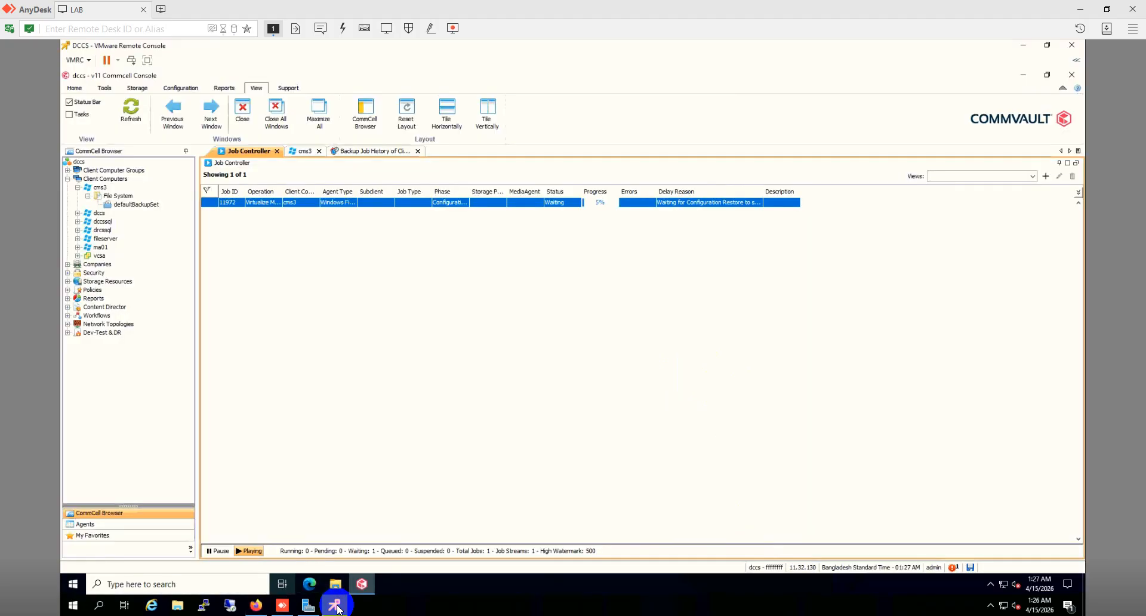
{"action": "left_click", "coordinate": [257, 606]}
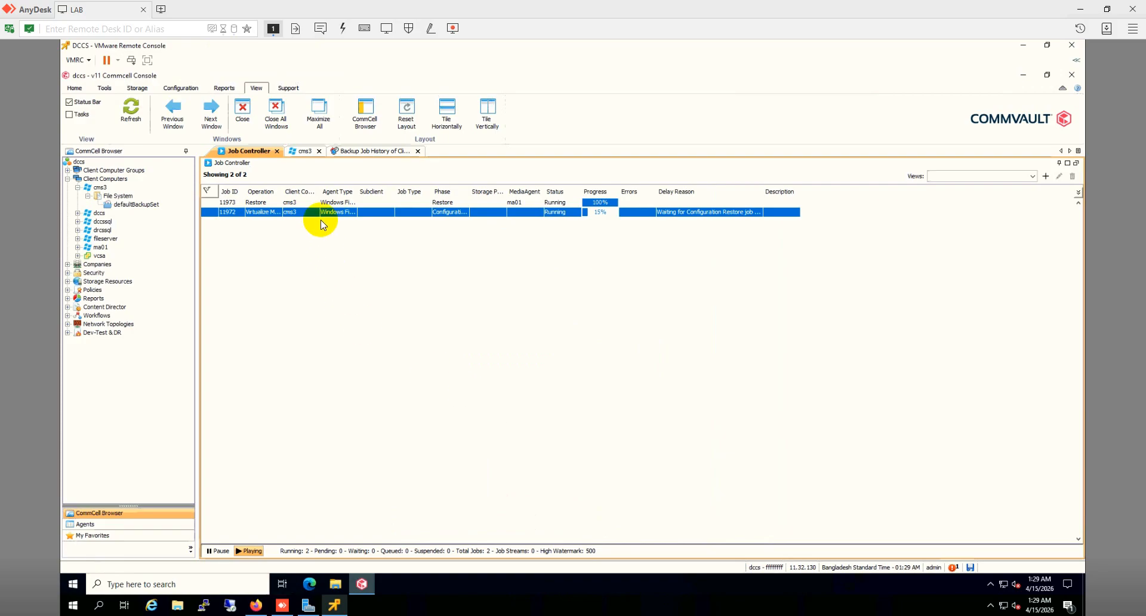
{"action": "left_click", "coordinate": [365, 204]}
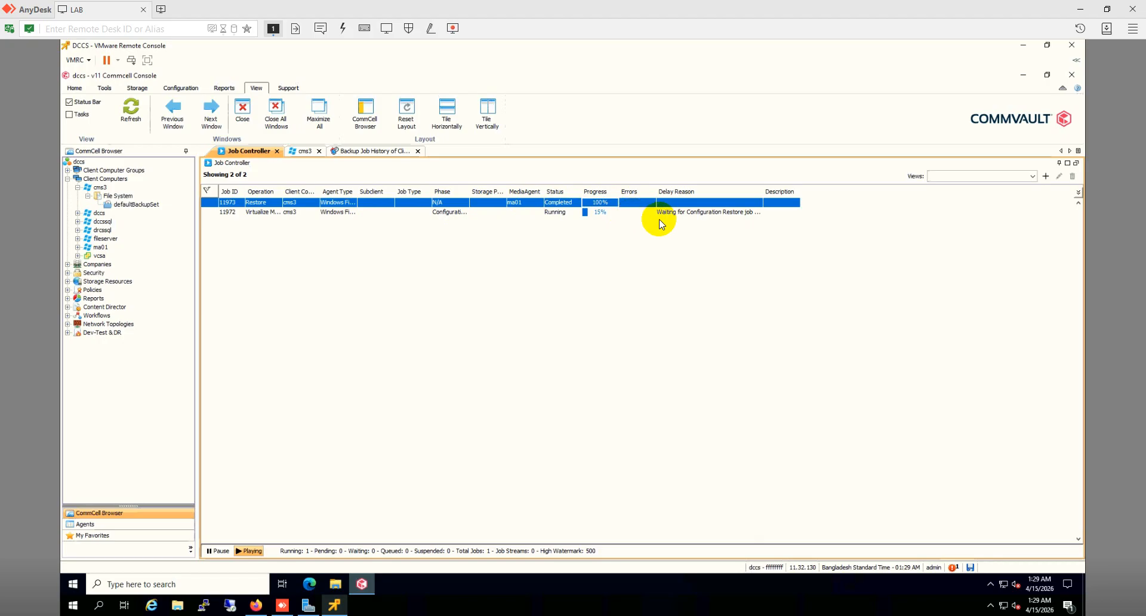
{"action": "left_click", "coordinate": [625, 214]}
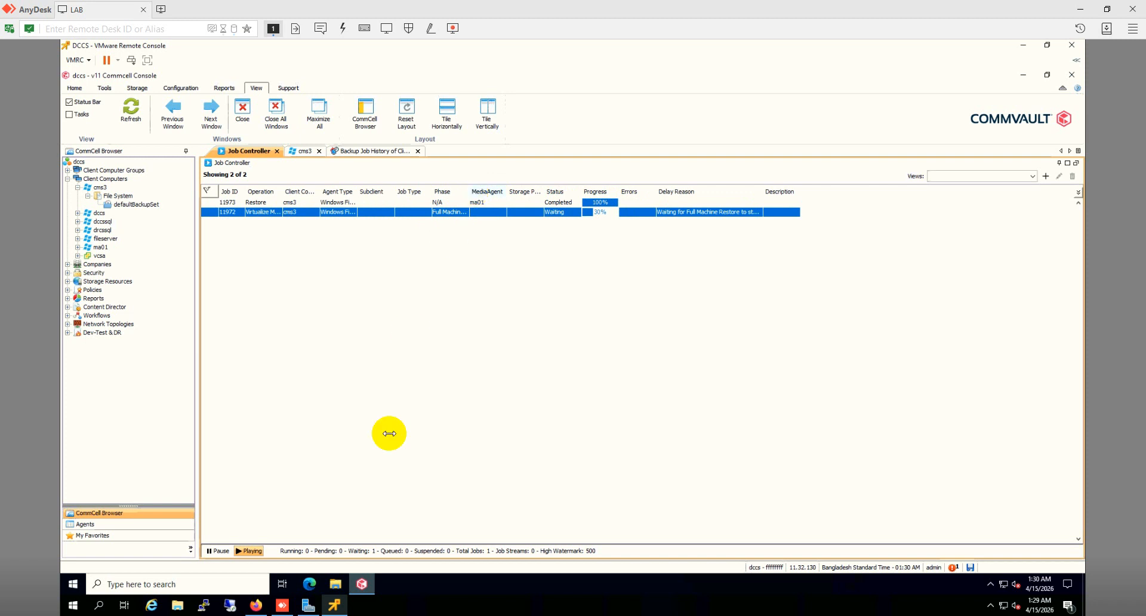
{"action": "left_click", "coordinate": [257, 605]}
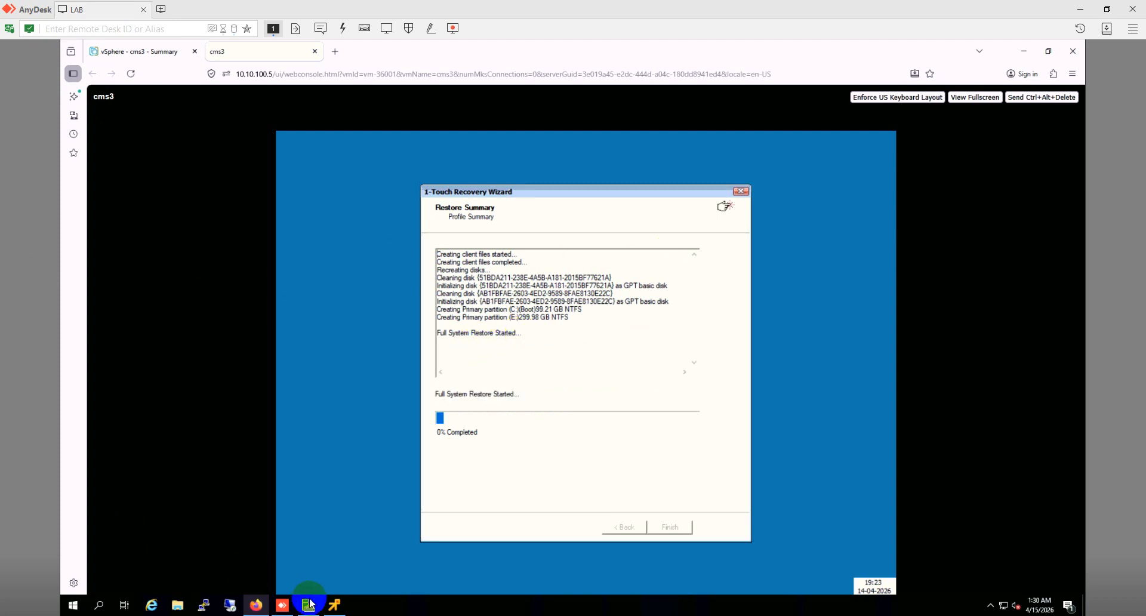
Step: Check the job list, then sign in to the rebooted cms3 with the administrator password
{"action": "left_click", "coordinate": [334, 605]}
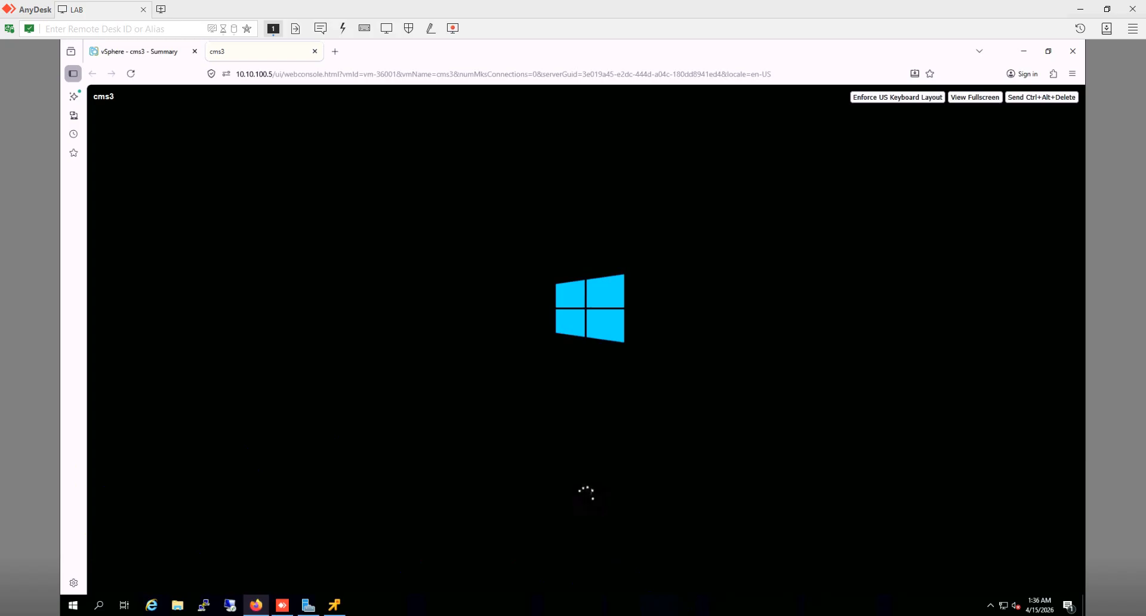
{"action": "left_click", "coordinate": [555, 425]}
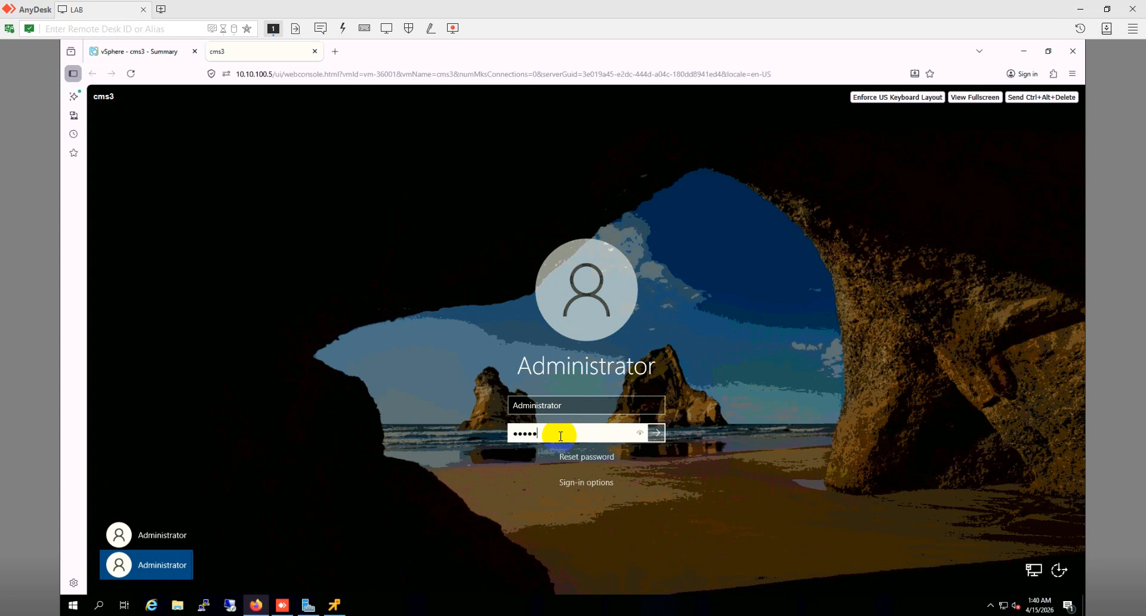
{"action": "key", "text": "Return"}
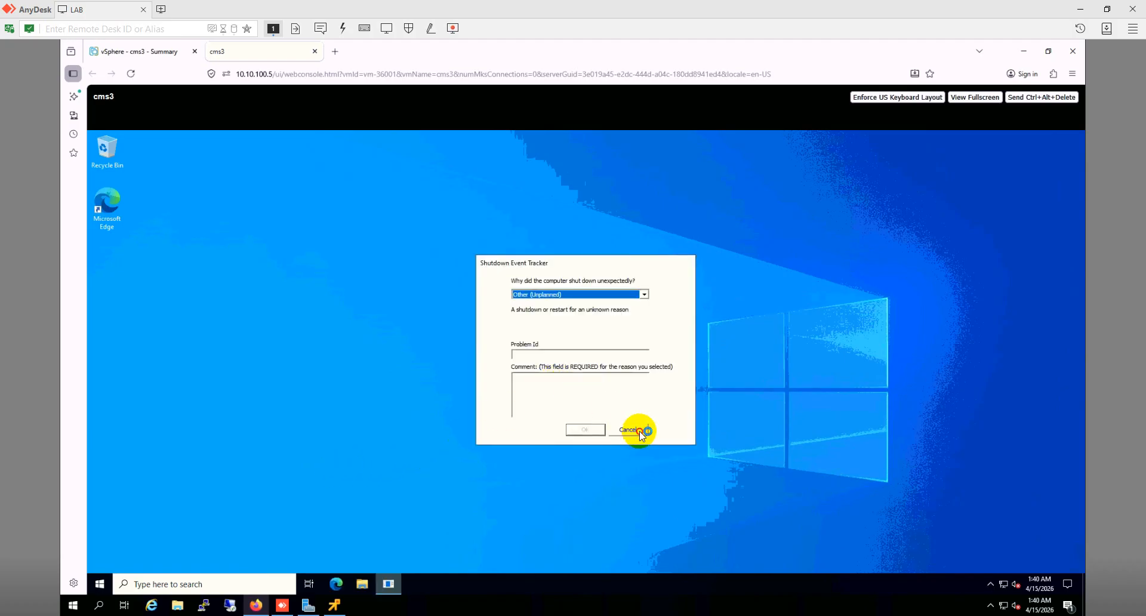
Step: Dismiss Shutdown Event Tracker and Admin Center prompts, check drives under This PC, return to Server Manager
{"action": "left_click", "coordinate": [639, 432]}
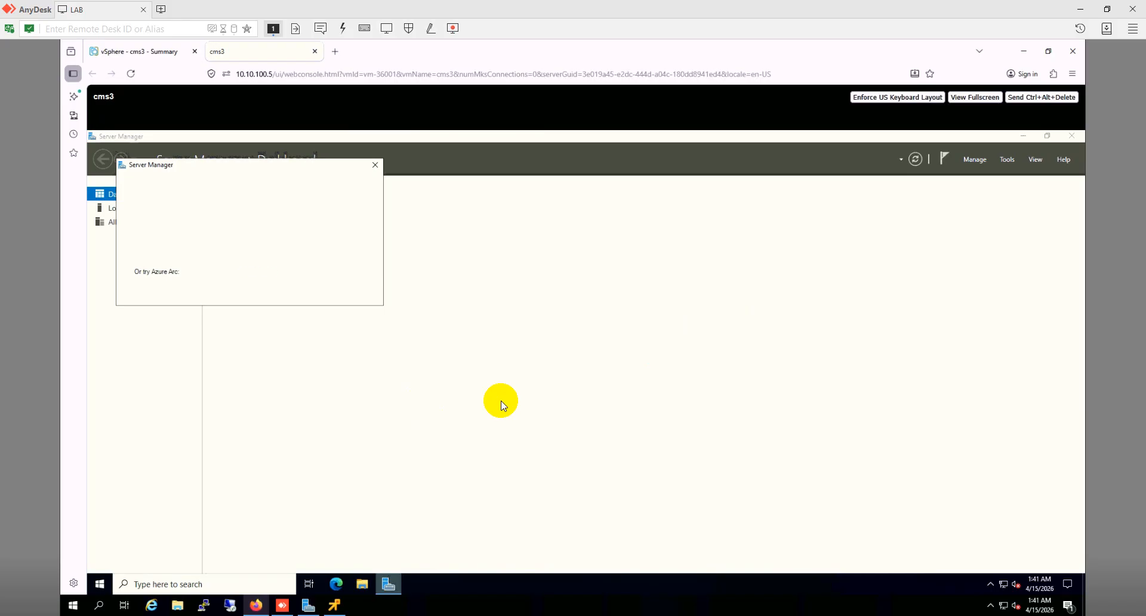
{"action": "left_click", "coordinate": [379, 169]}
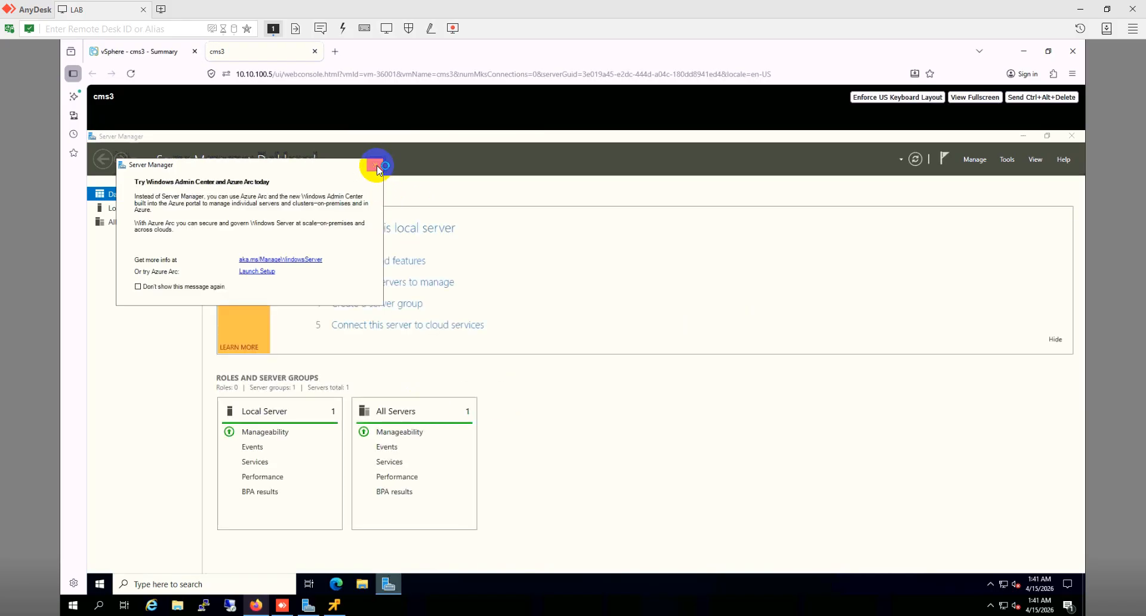
{"action": "left_click", "coordinate": [359, 588]}
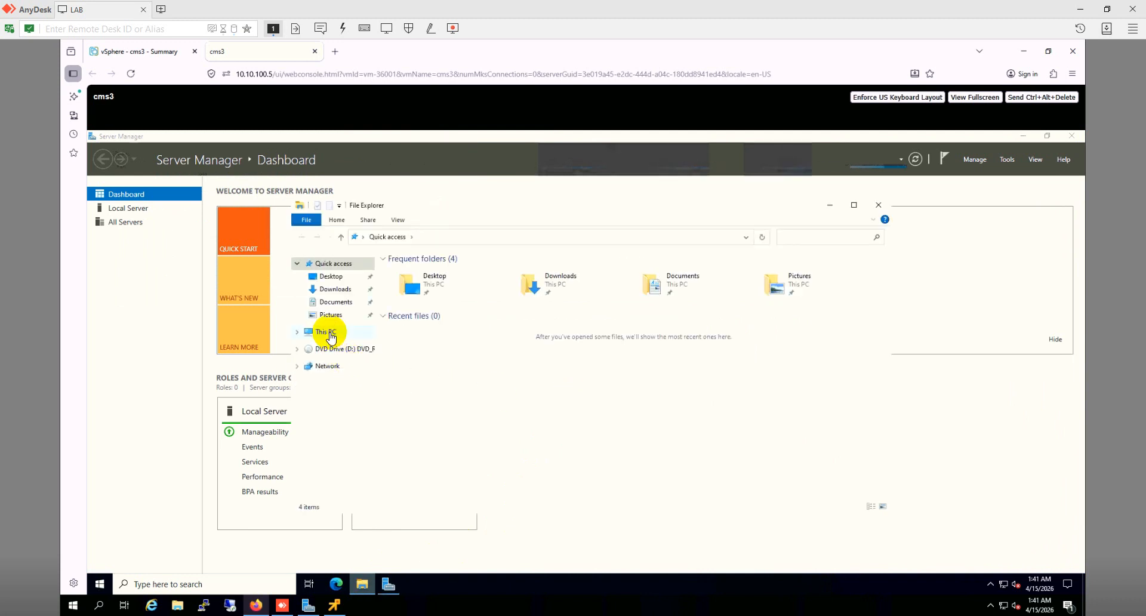
{"action": "left_click", "coordinate": [327, 332]}
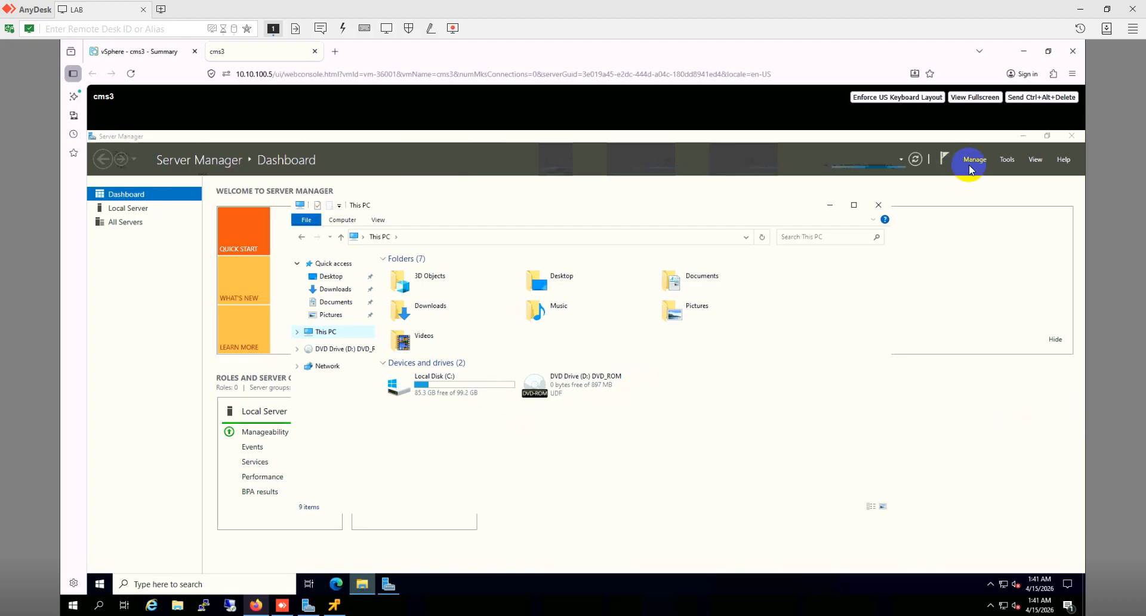
{"action": "left_click", "coordinate": [1008, 160]}
Step: Bring offline Disk 1 online in Computer Management's Disk Management
{"action": "left_click", "coordinate": [1008, 160]}
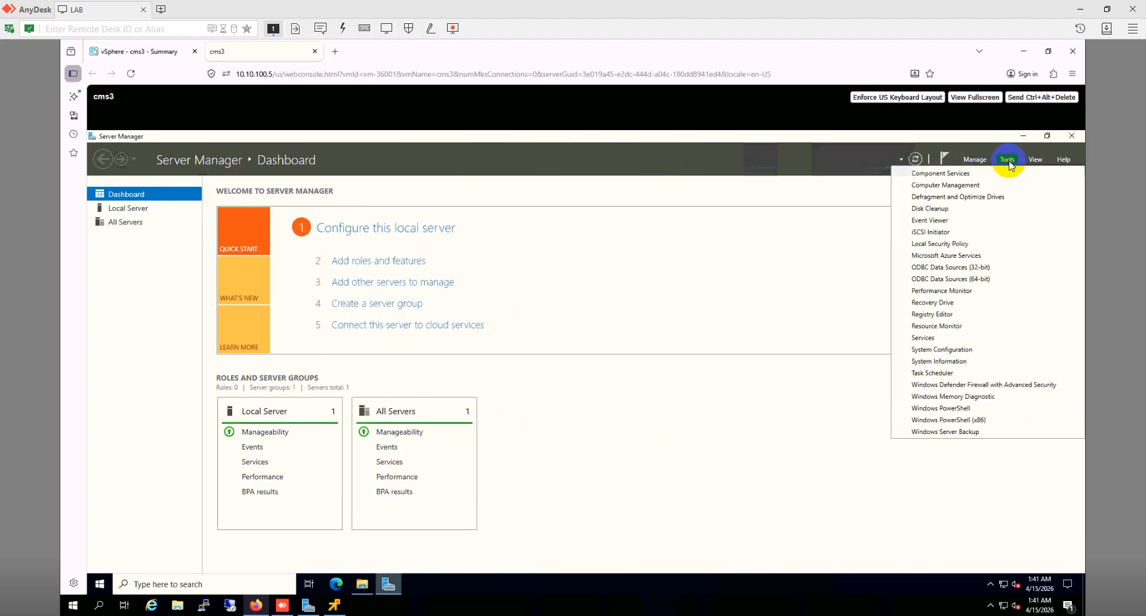
{"action": "left_click", "coordinate": [961, 189]}
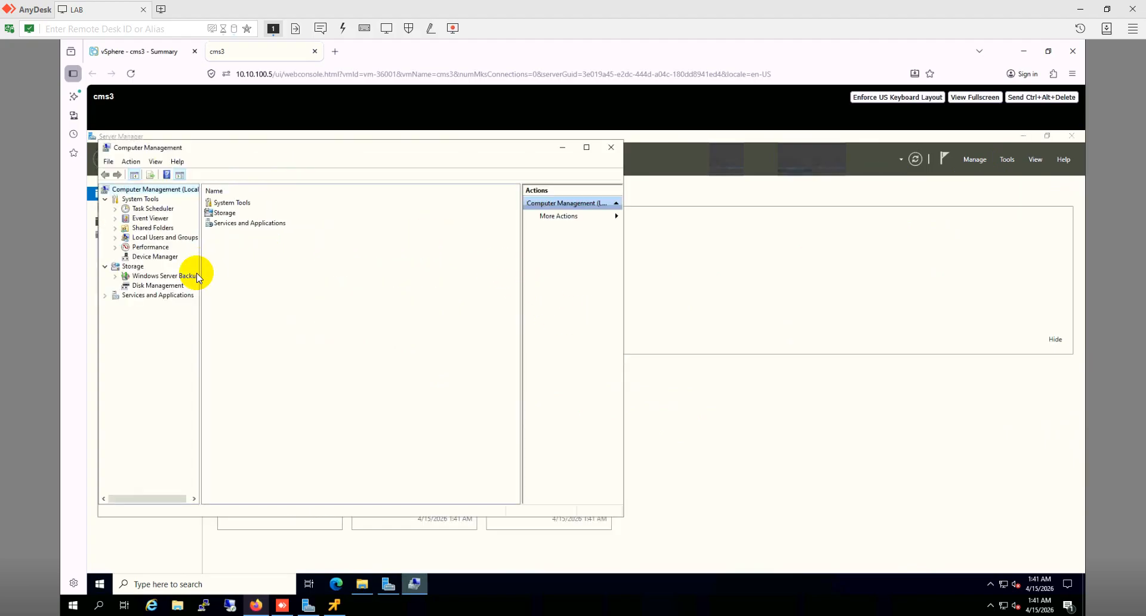
{"action": "left_click", "coordinate": [172, 290]}
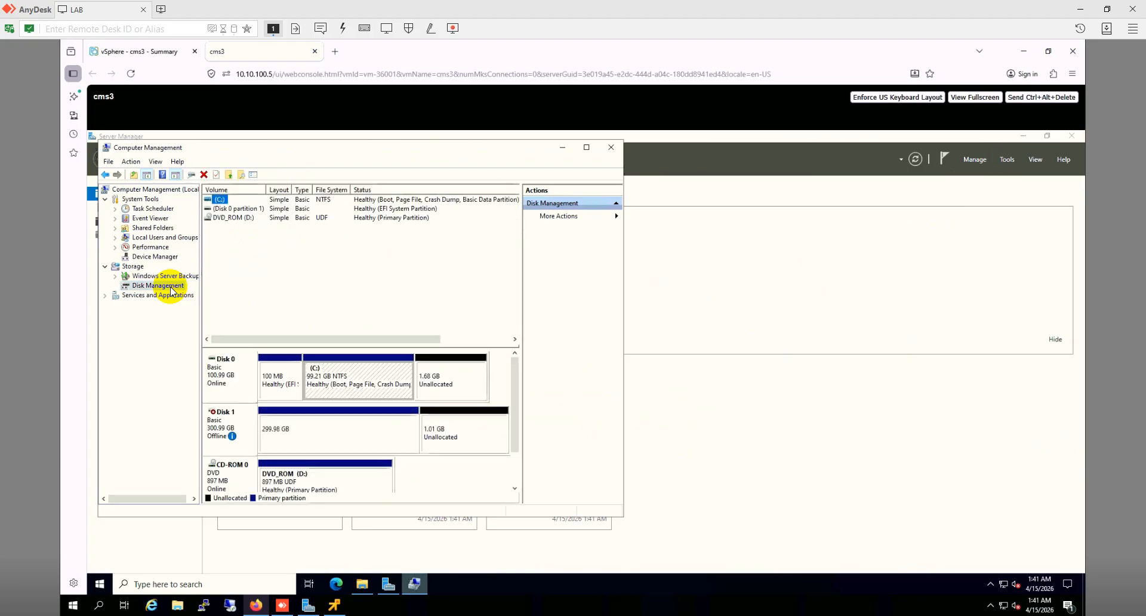
{"action": "mouse_move", "coordinate": [238, 424]}
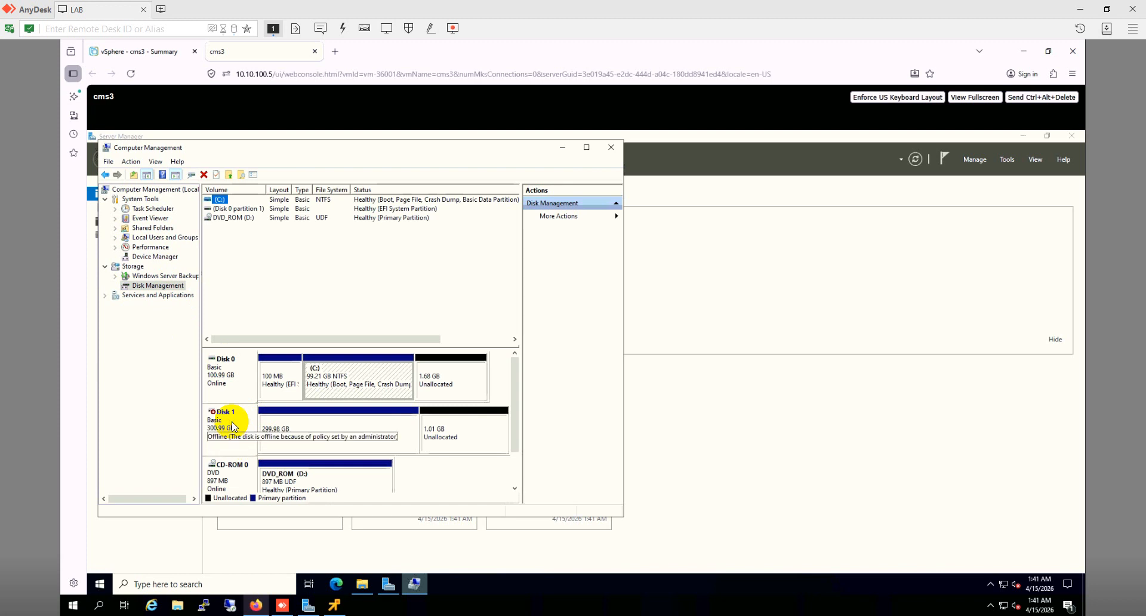
{"action": "left_click", "coordinate": [232, 425]}
{"action": "right_click", "coordinate": [233, 425]}
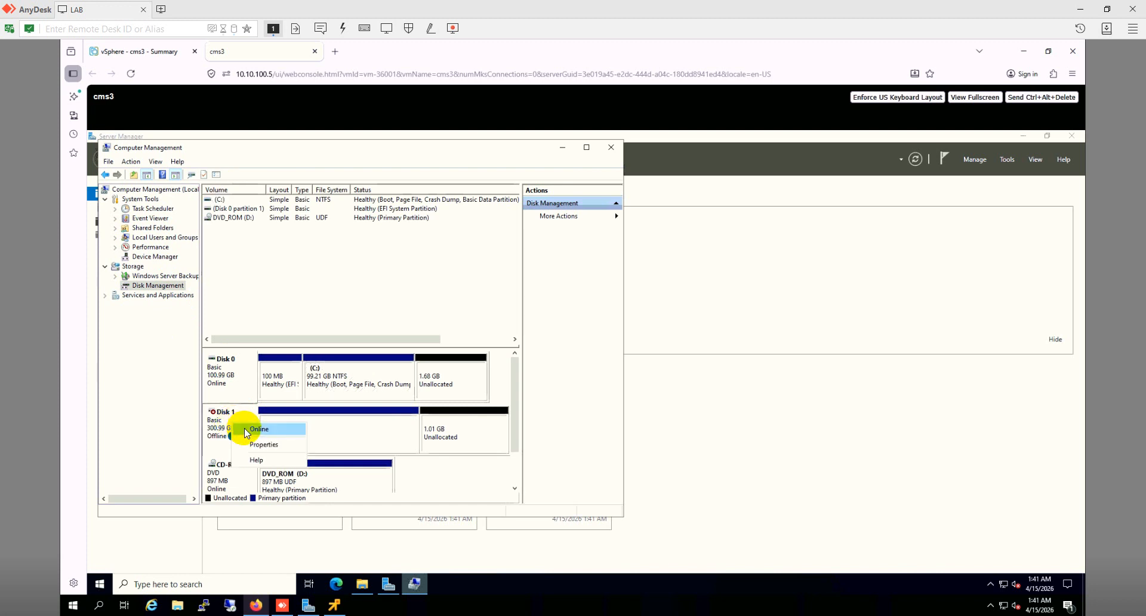
{"action": "left_click", "coordinate": [244, 428]}
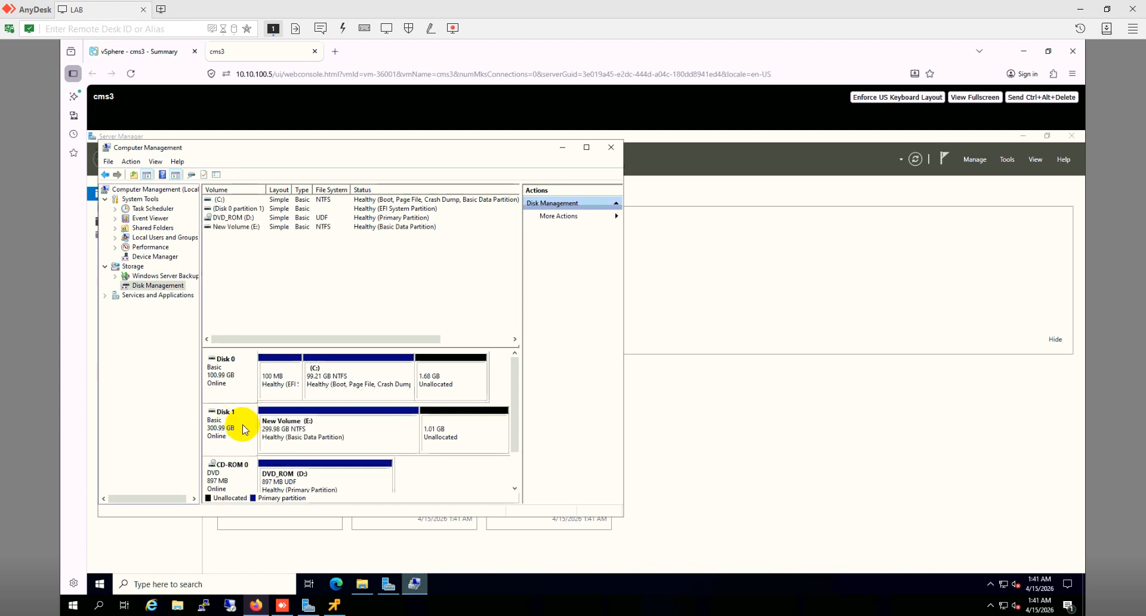
Step: Check the files on New Volume (E:), then close Explorer, Computer Management and Server Manager
{"action": "left_click", "coordinate": [363, 585]}
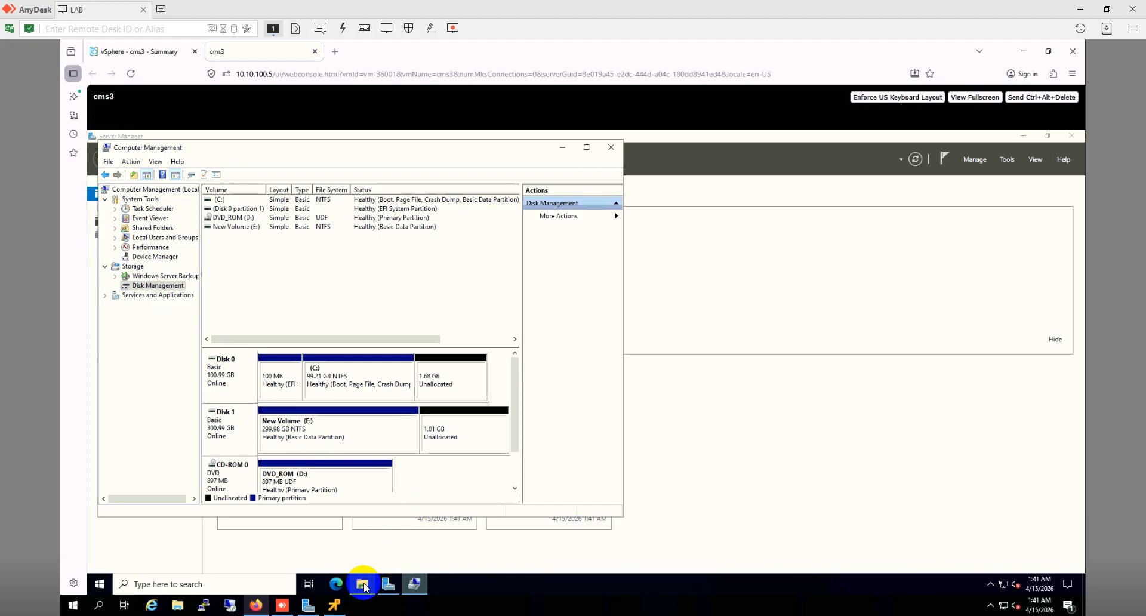
{"action": "left_click", "coordinate": [717, 390]}
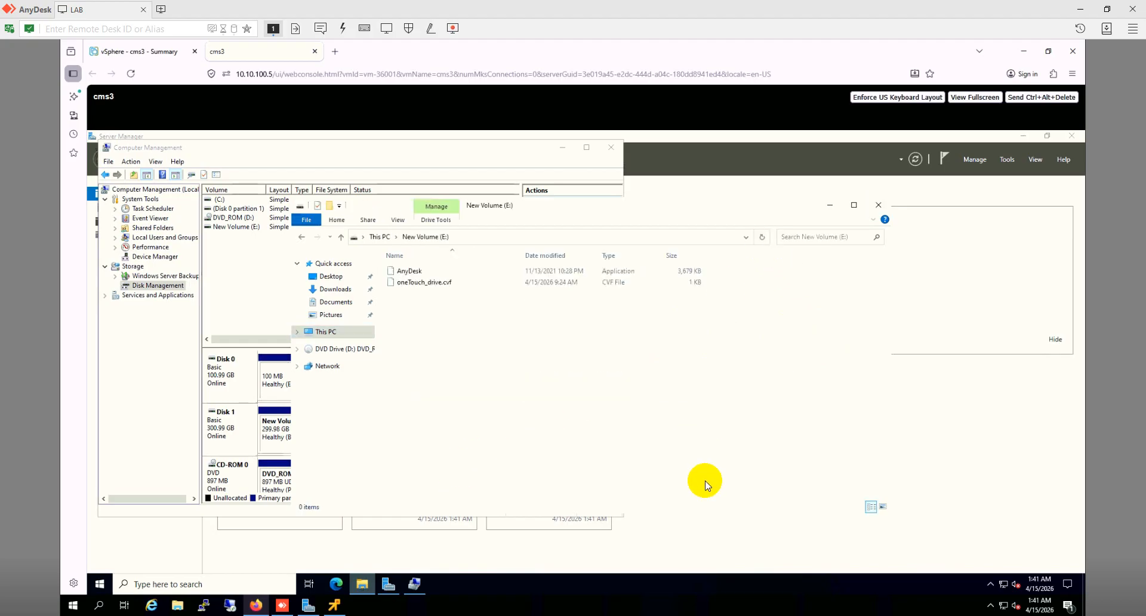
{"action": "left_click_drag", "start_coordinate": [451, 323], "coordinate": [429, 267]}
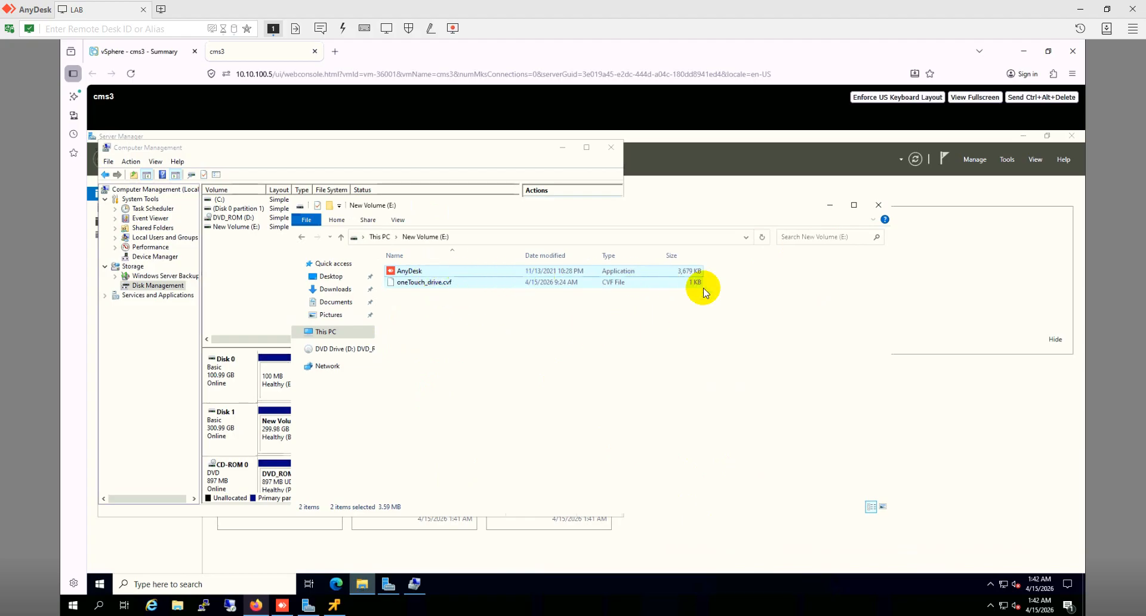
{"action": "left_click", "coordinate": [876, 209]}
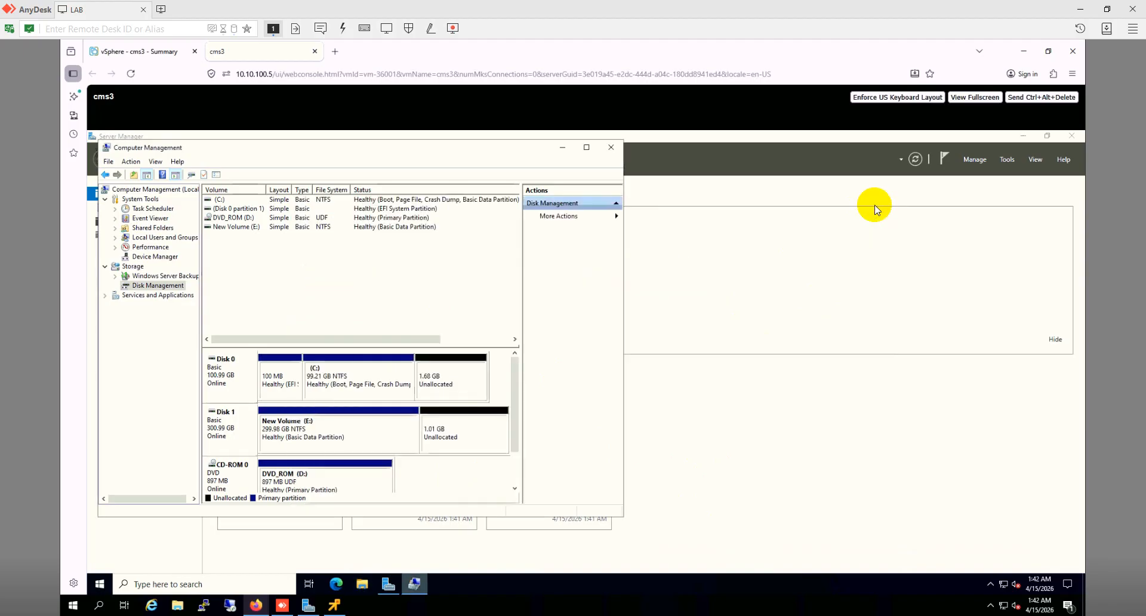
{"action": "left_click", "coordinate": [613, 149]}
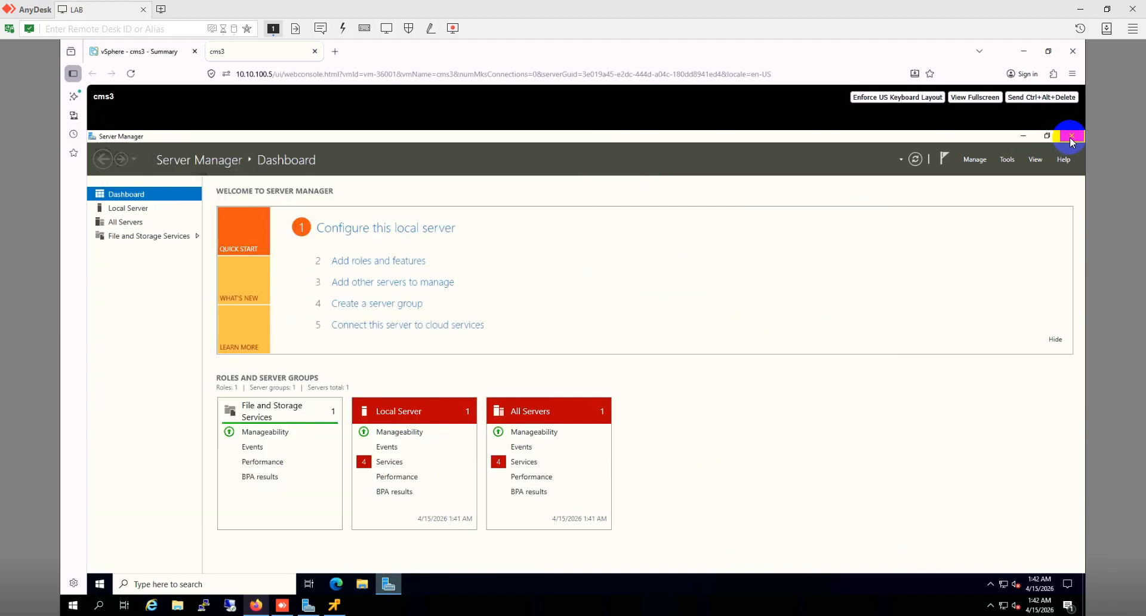
{"action": "left_click", "coordinate": [1071, 137]}
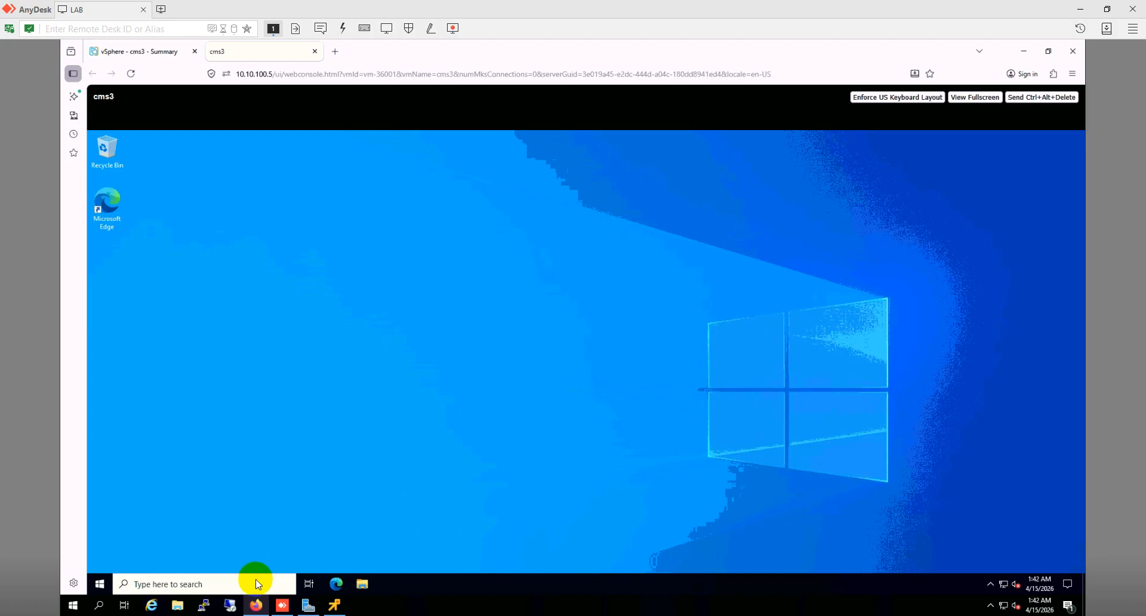
Step: Minimize the cms3 console, close the lab desktop's Server Manager, and bring back the browser
{"action": "left_click", "coordinate": [257, 605]}
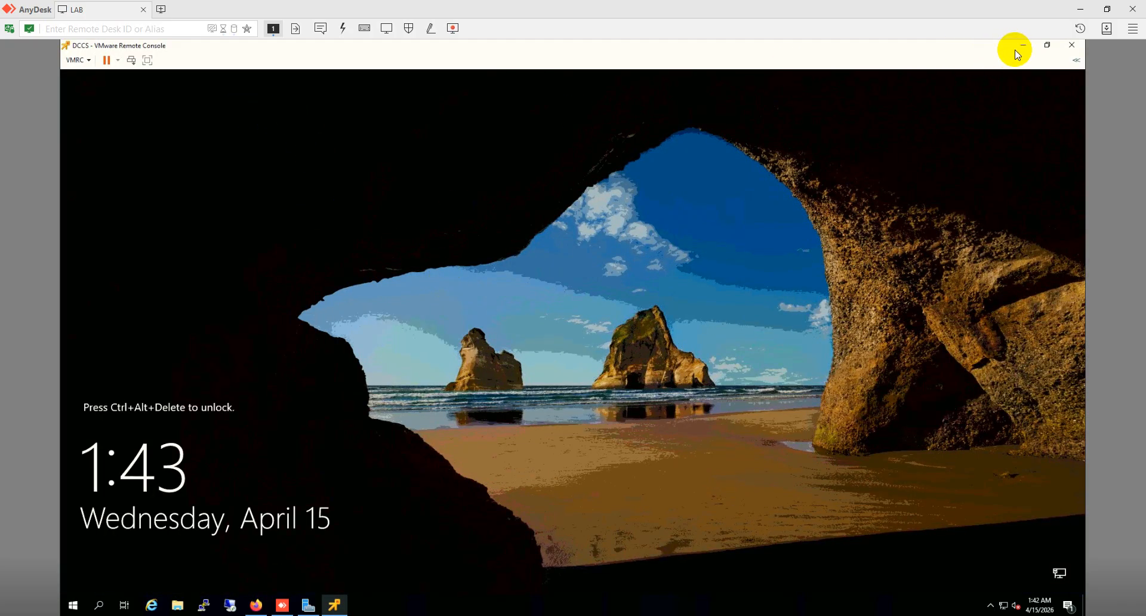
{"action": "left_click", "coordinate": [1025, 47]}
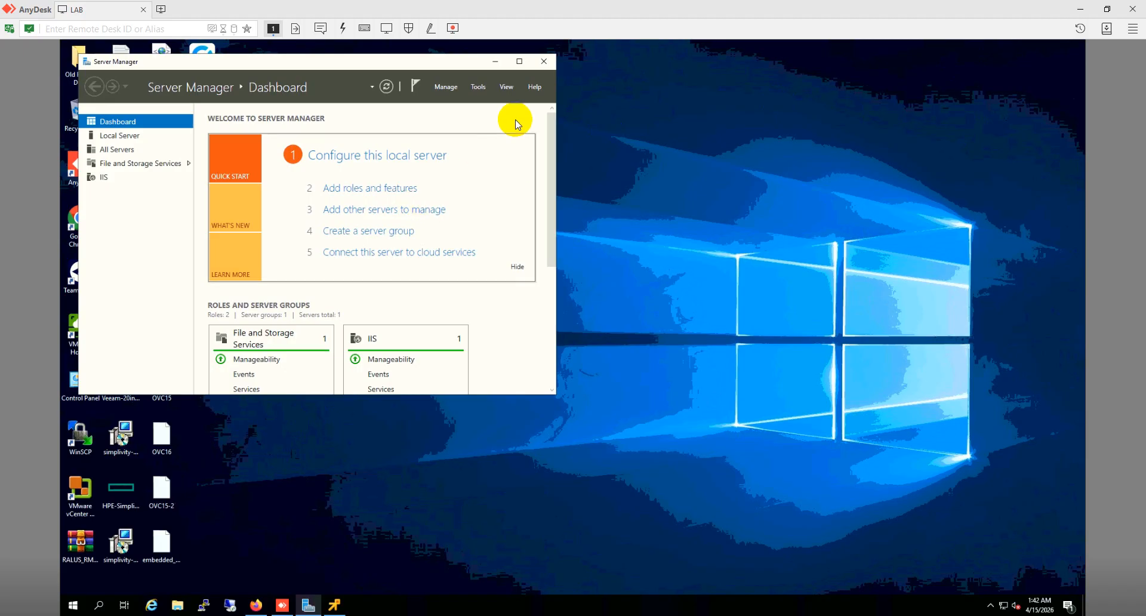
{"action": "left_click", "coordinate": [544, 61]}
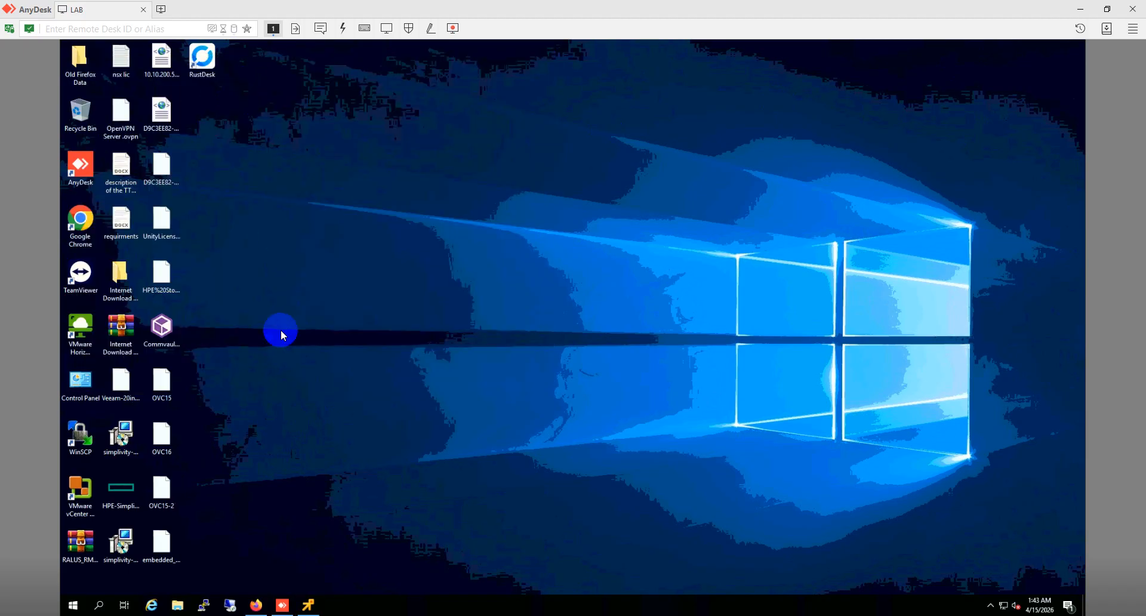
{"action": "left_click", "coordinate": [253, 605]}
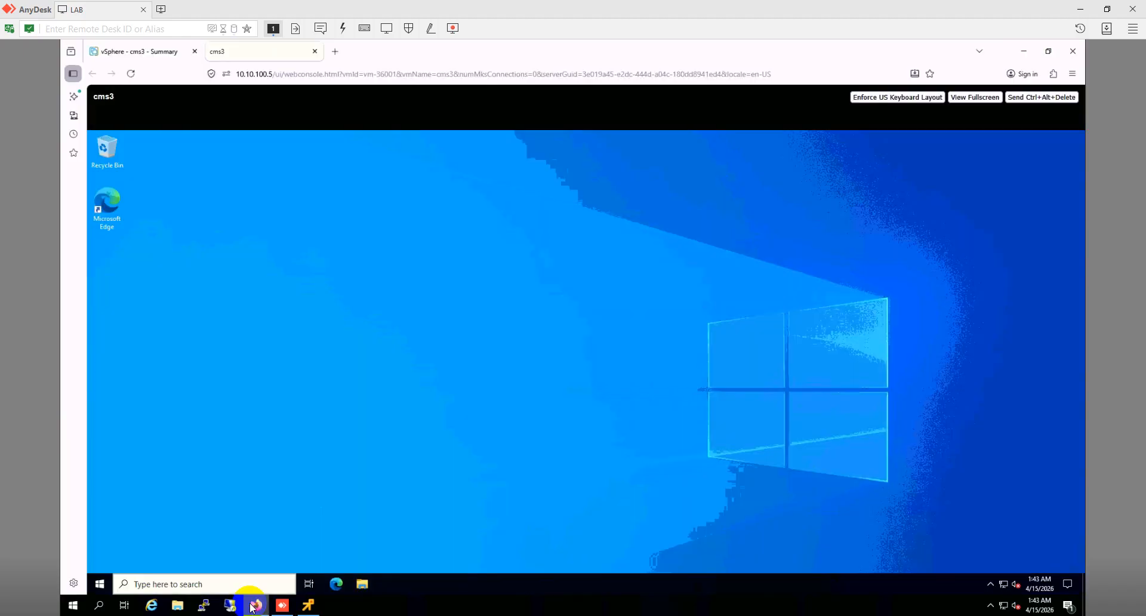
Step: Power off cms3 via Actions > Power > Power Off, confirm, then select host 10.10.100.4
{"action": "left_click", "coordinate": [152, 55]}
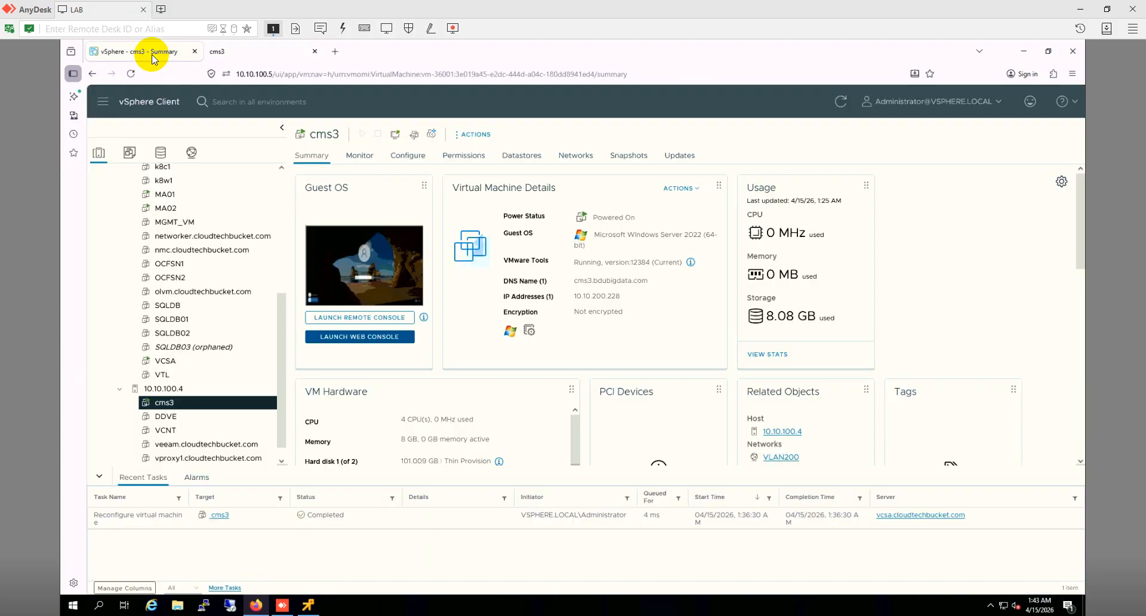
{"action": "right_click", "coordinate": [223, 404]}
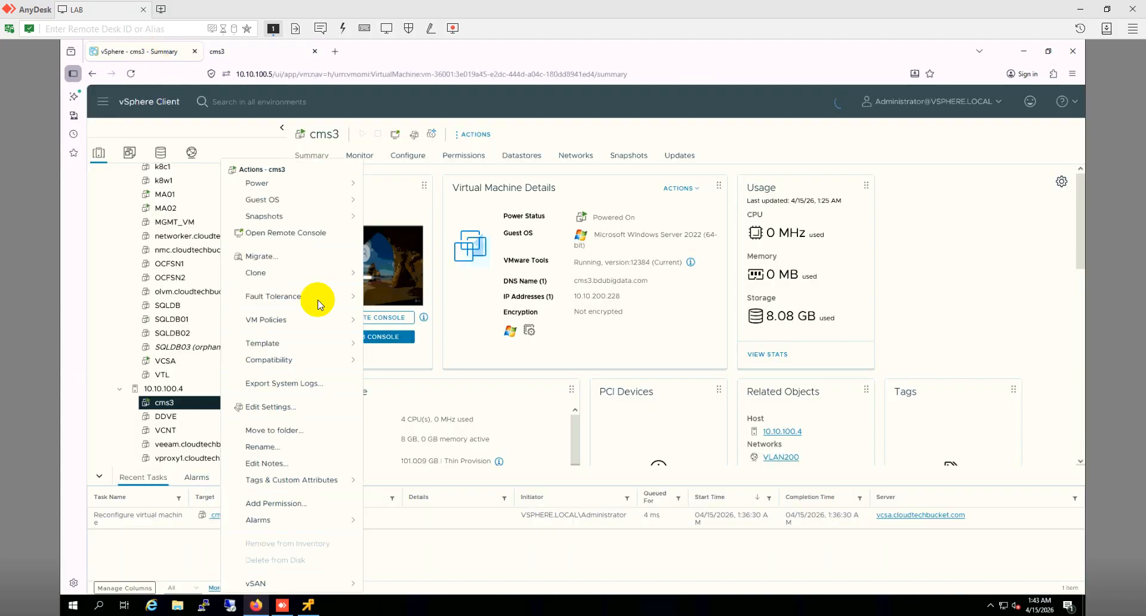
{"action": "left_click", "coordinate": [486, 135]}
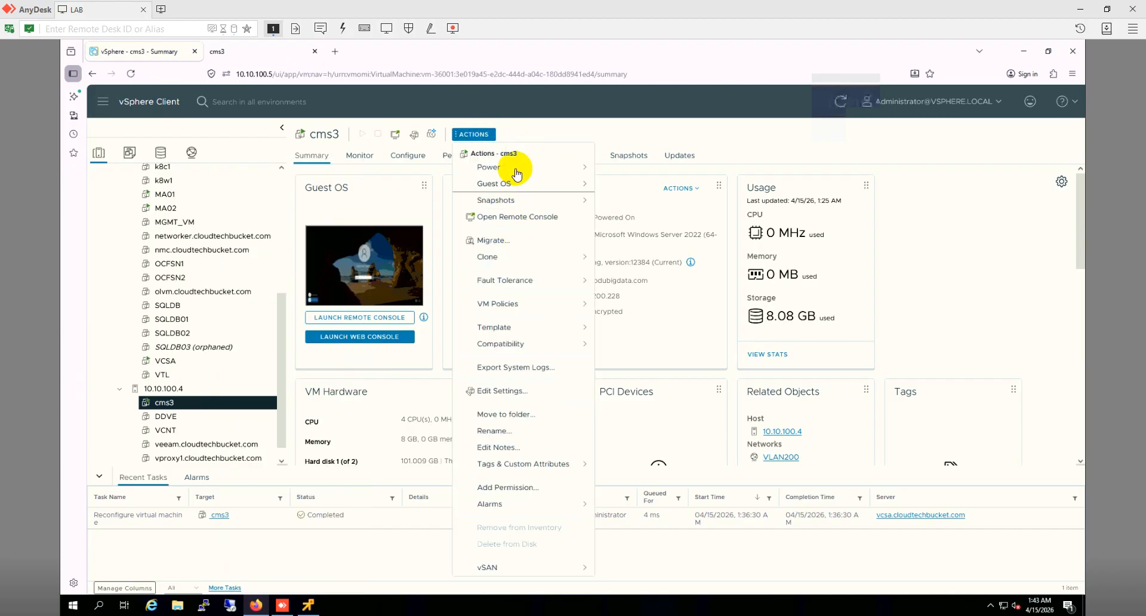
{"action": "mouse_move", "coordinate": [515, 171]}
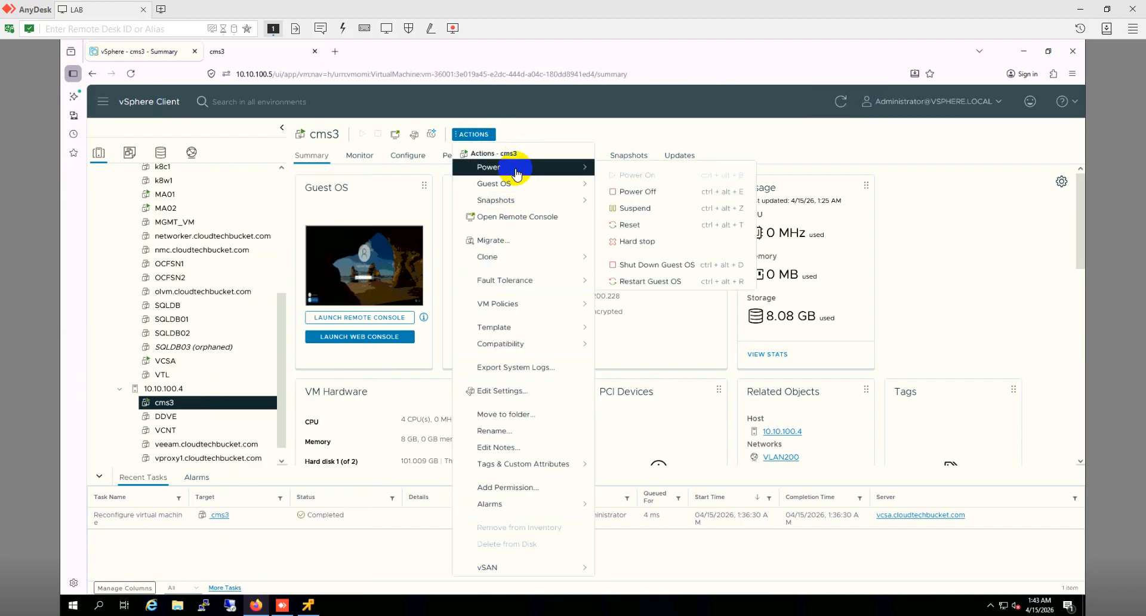
{"action": "left_click", "coordinate": [637, 191]}
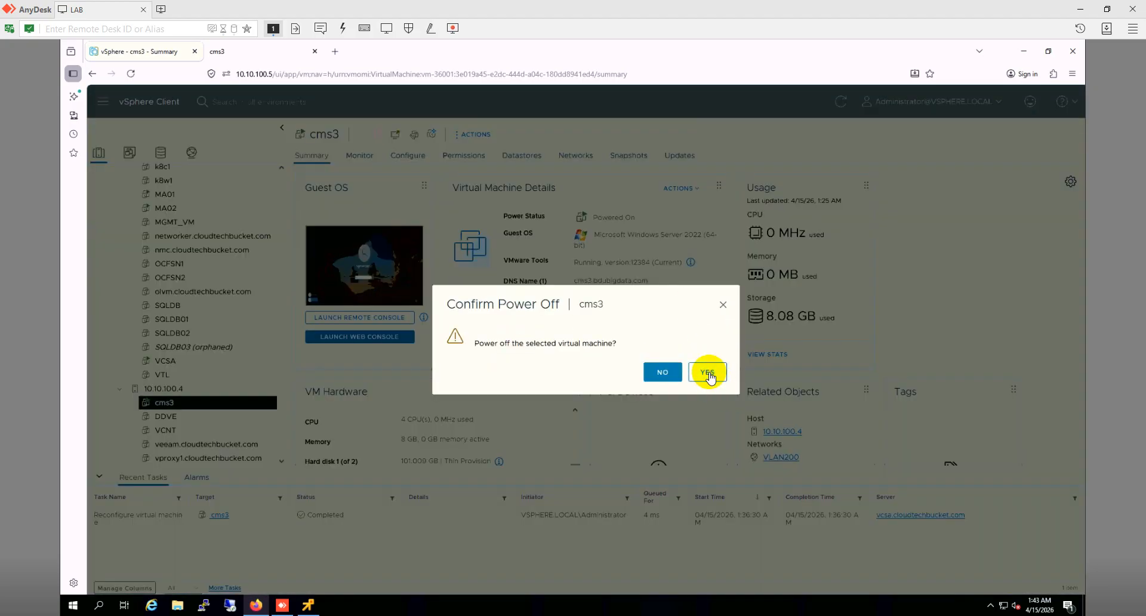
{"action": "left_click", "coordinate": [708, 372]}
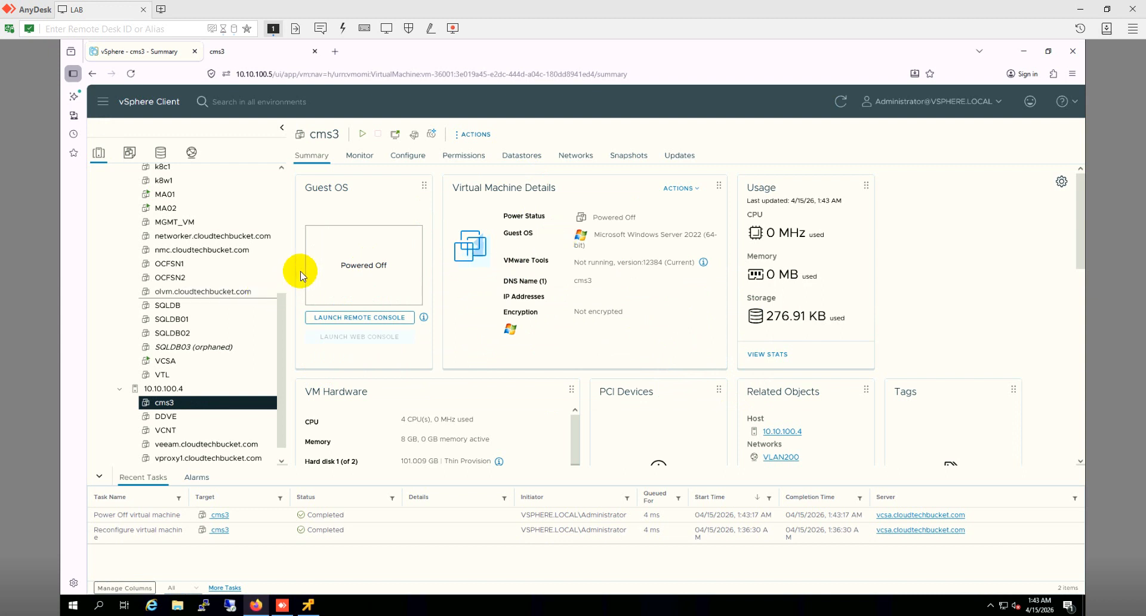
{"action": "left_click", "coordinate": [192, 394]}
Step: Start a new virtual machine on host 10.10.100.4 and name it CMS2
{"action": "right_click", "coordinate": [192, 393]}
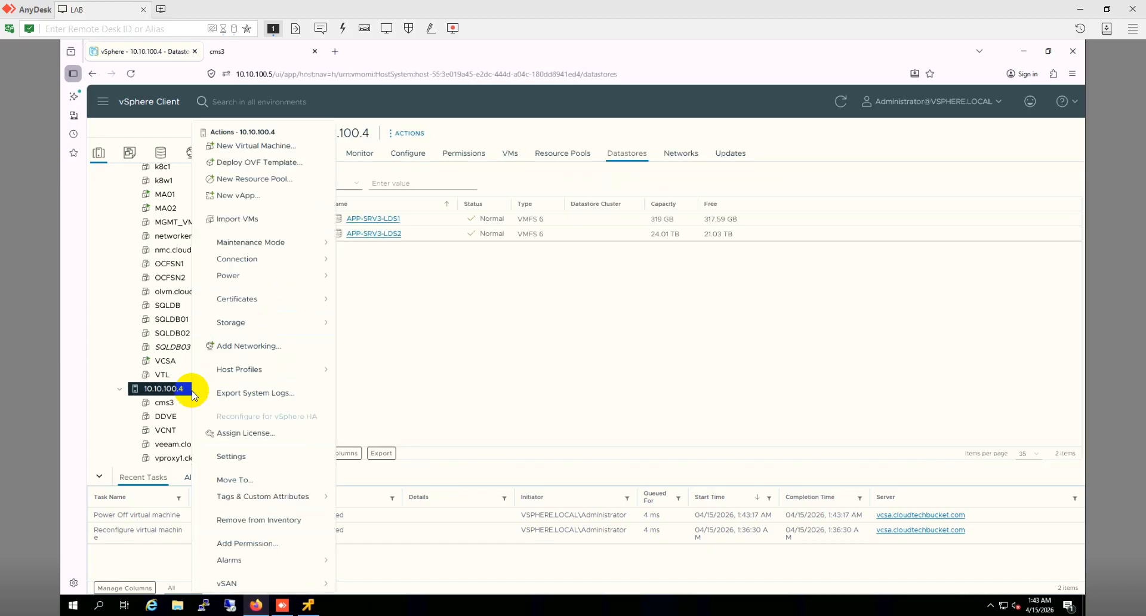
{"action": "left_click", "coordinate": [288, 150]}
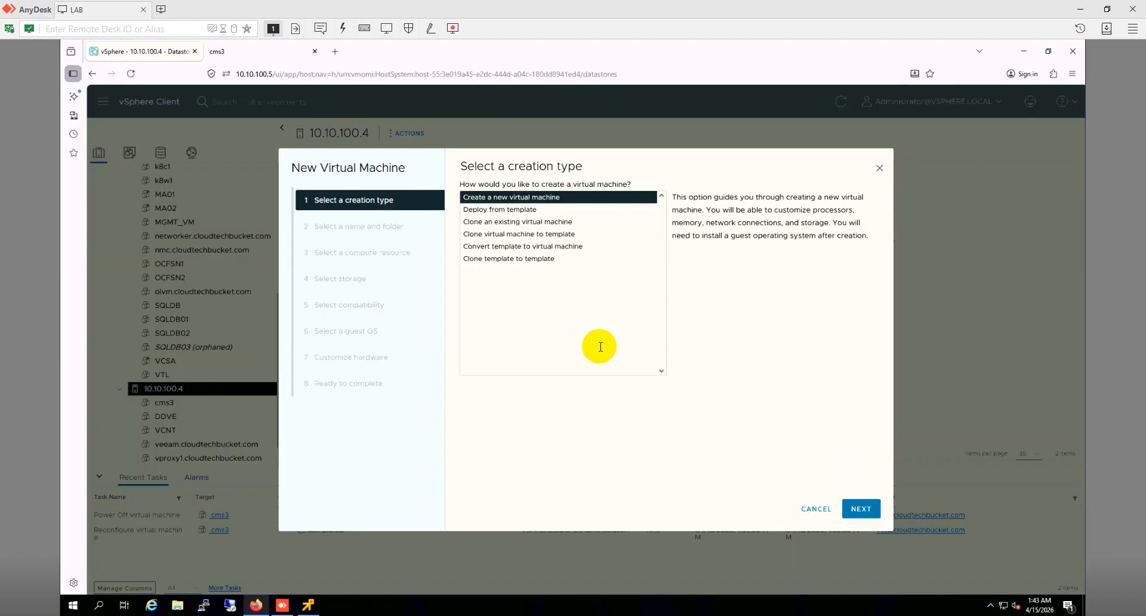
{"action": "left_click", "coordinate": [861, 509]}
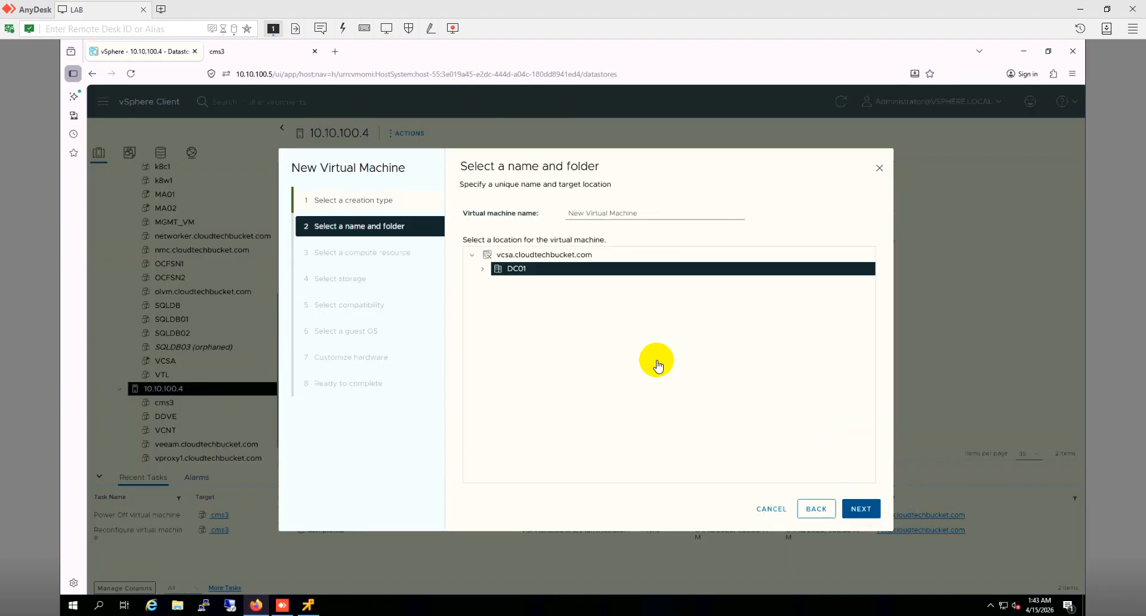
{"action": "left_click_drag", "start_coordinate": [638, 213], "coordinate": [530, 212]}
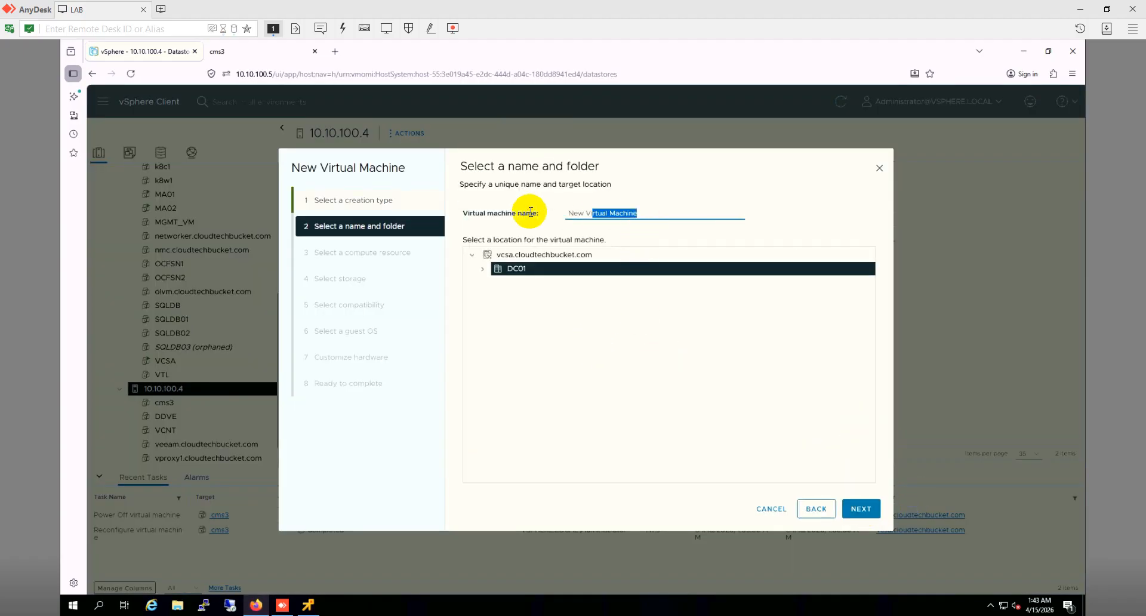
{"action": "type", "text": "cMS2"}
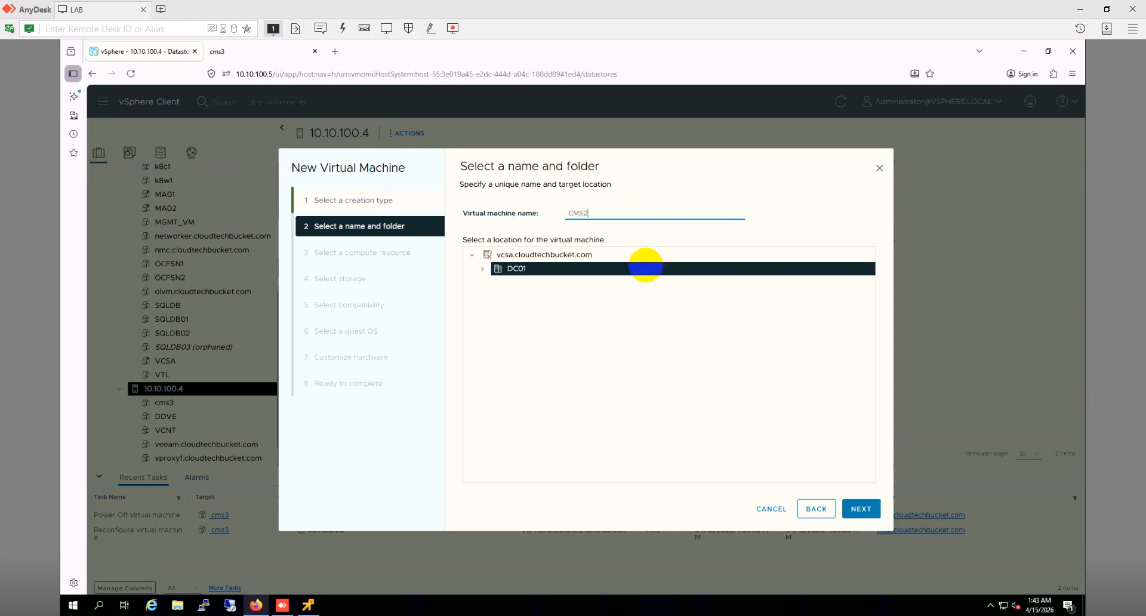
{"action": "left_click", "coordinate": [861, 508]}
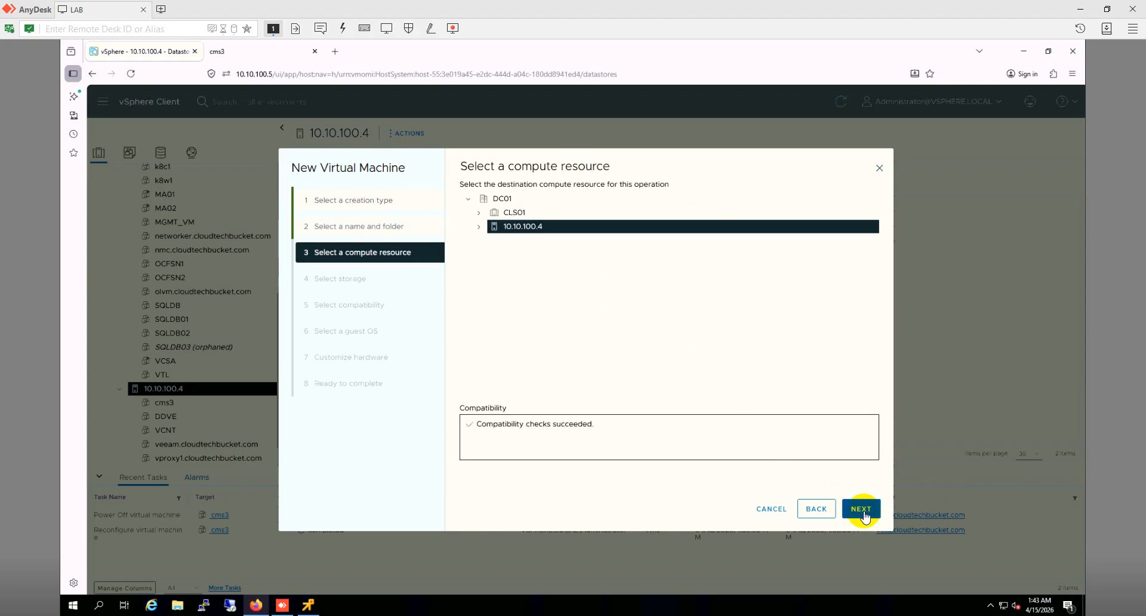
Step: Store it on APP-SRV3-LDS2, keep ESXi 8.0 U2 compatibility, choose Windows Server 2022 (64-bit)
{"action": "left_click", "coordinate": [862, 511]}
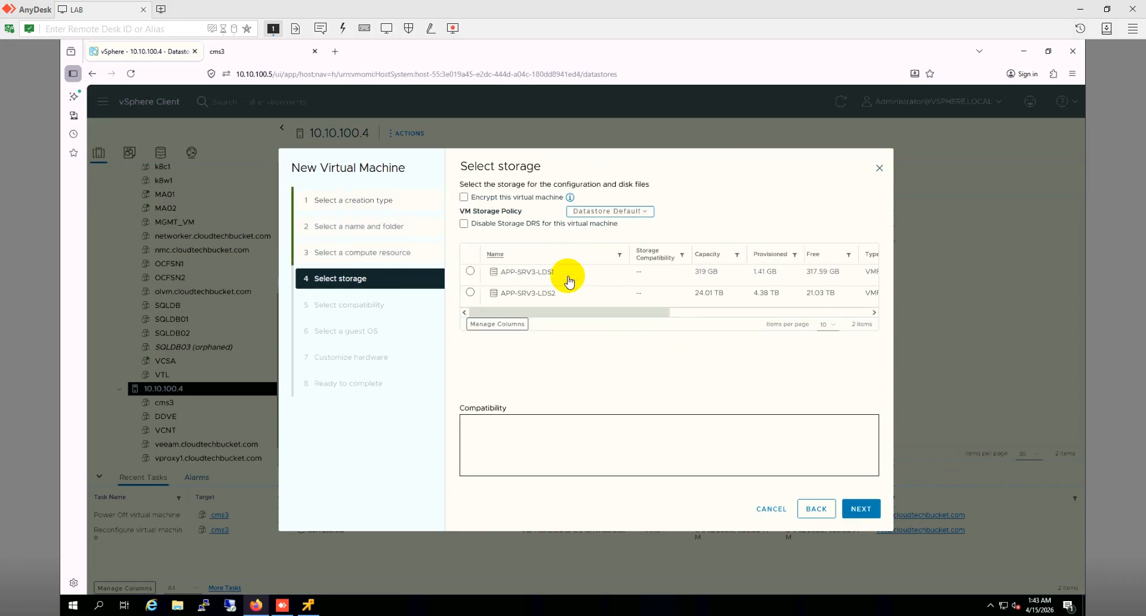
{"action": "left_click", "coordinate": [568, 291]}
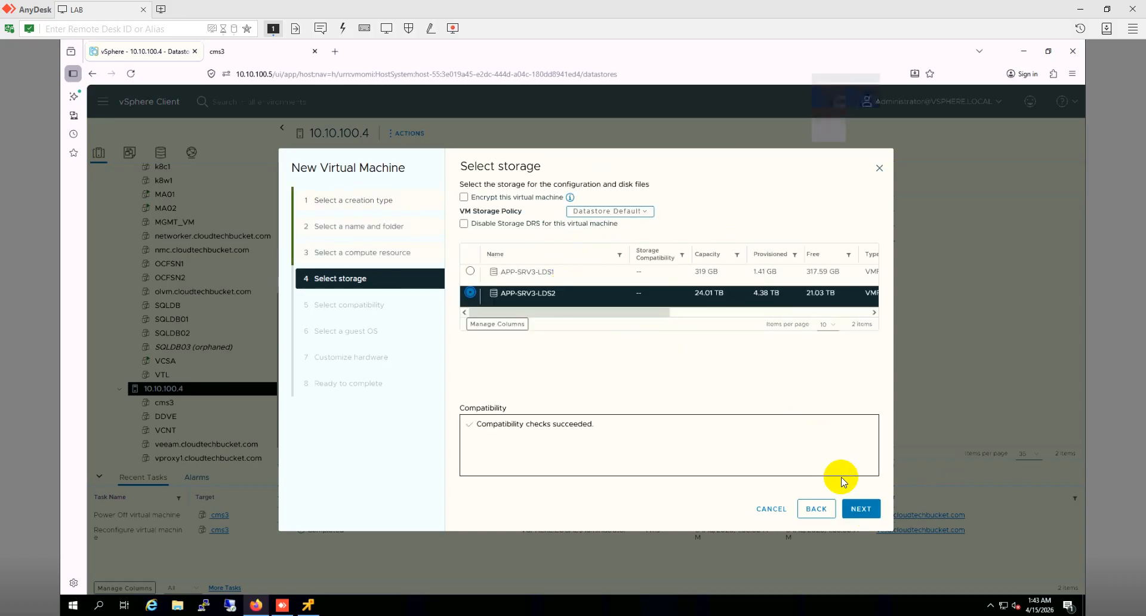
{"action": "left_click", "coordinate": [858, 514]}
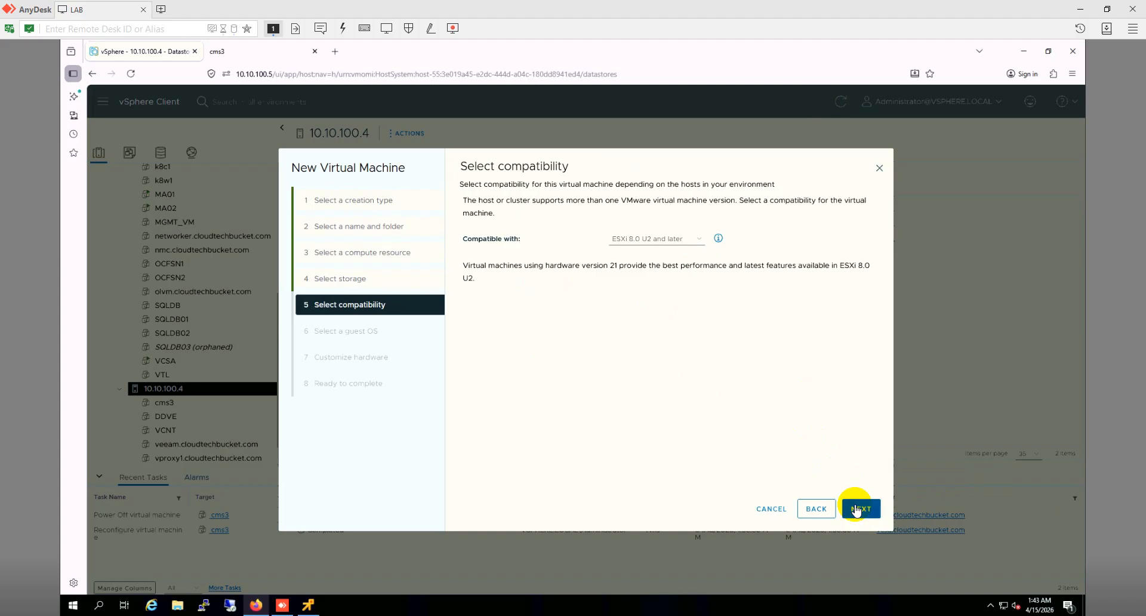
{"action": "left_click", "coordinate": [856, 510]}
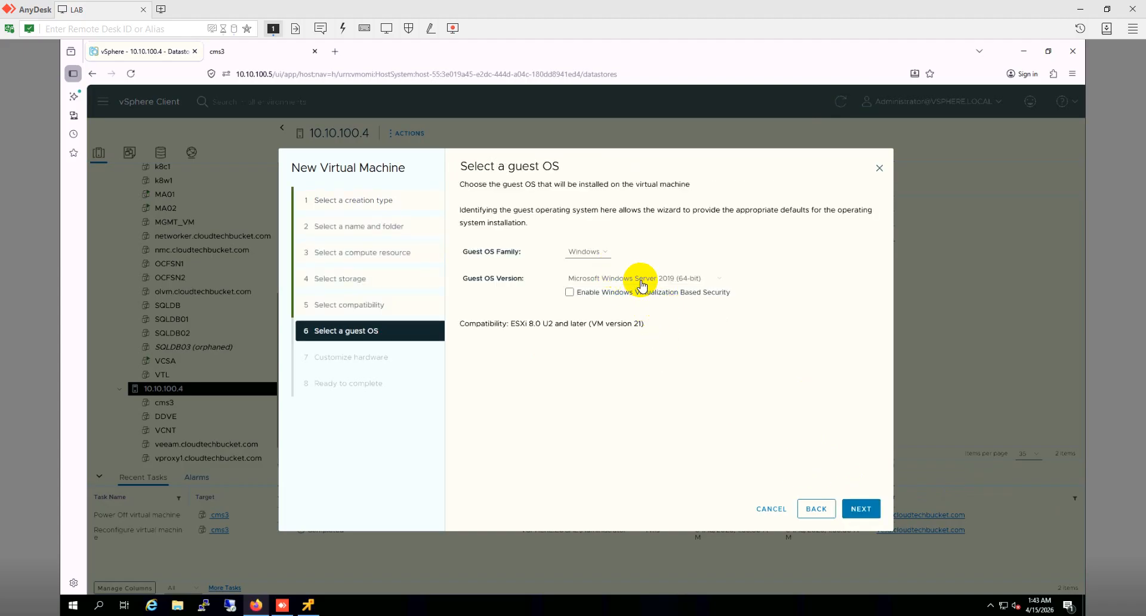
{"action": "left_click", "coordinate": [643, 281]}
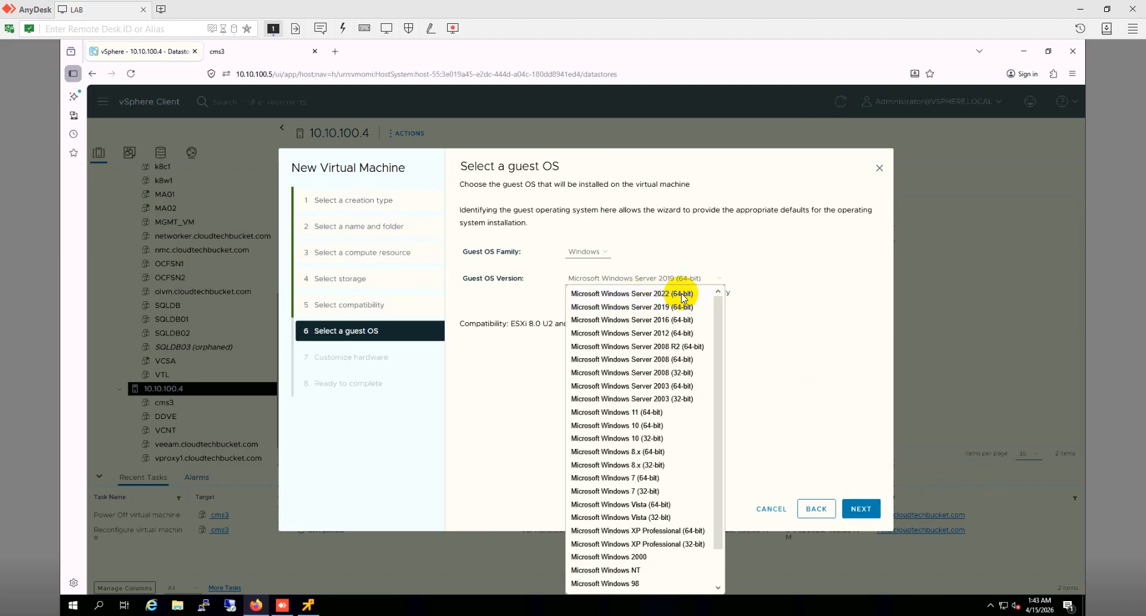
{"action": "left_click", "coordinate": [684, 294]}
{"action": "left_click", "coordinate": [860, 508]}
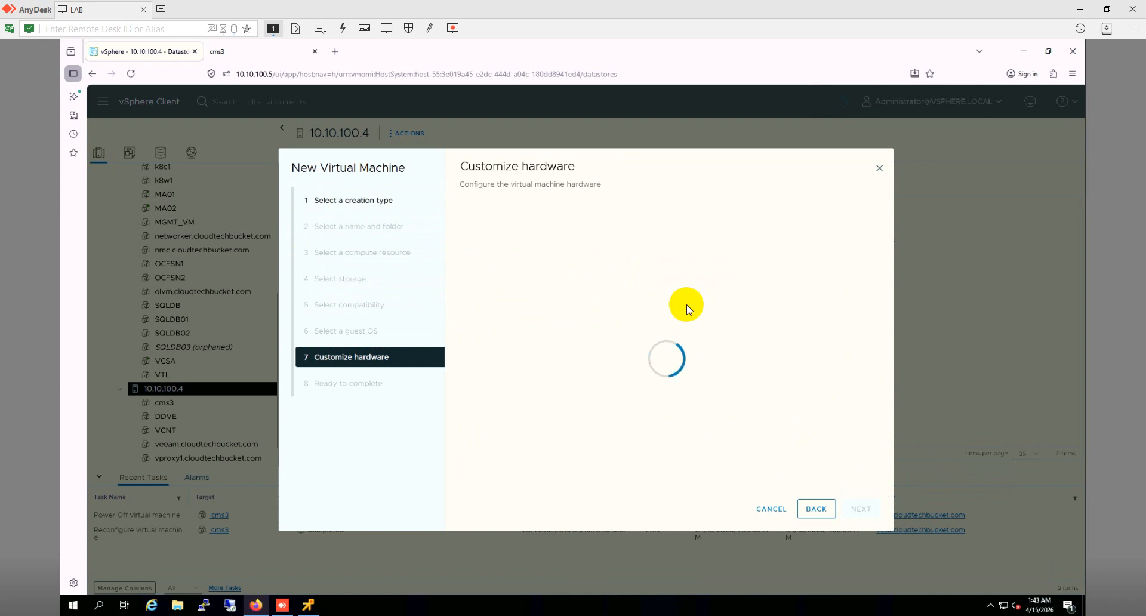
Step: Set 4 CPUs, 8 GB memory and a 100 GB first hard disk
{"action": "left_click", "coordinate": [597, 248]}
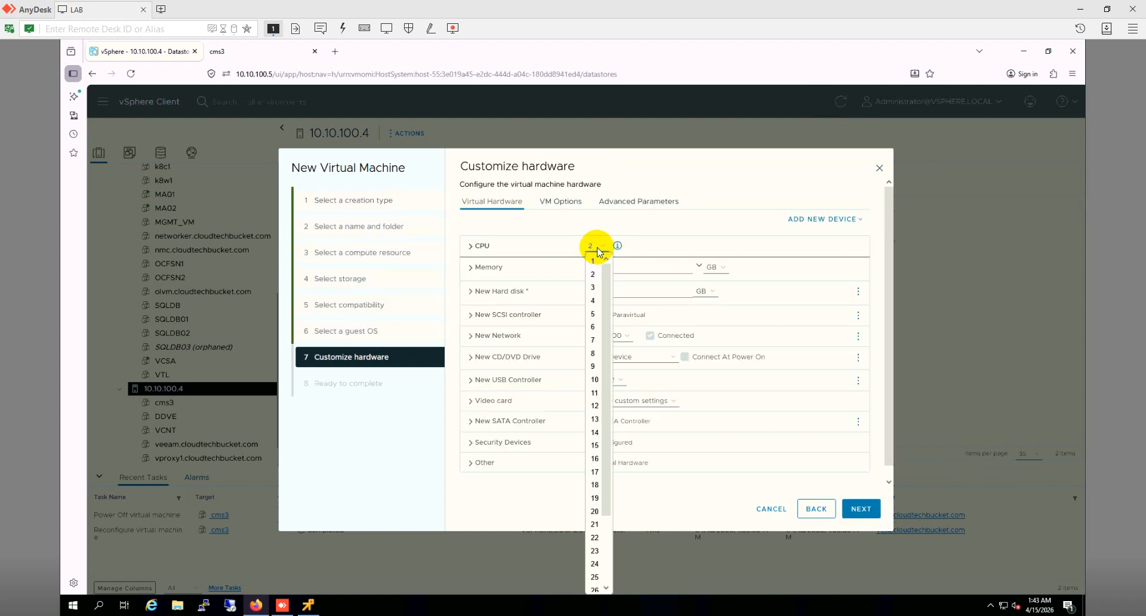
{"action": "left_click", "coordinate": [595, 302]}
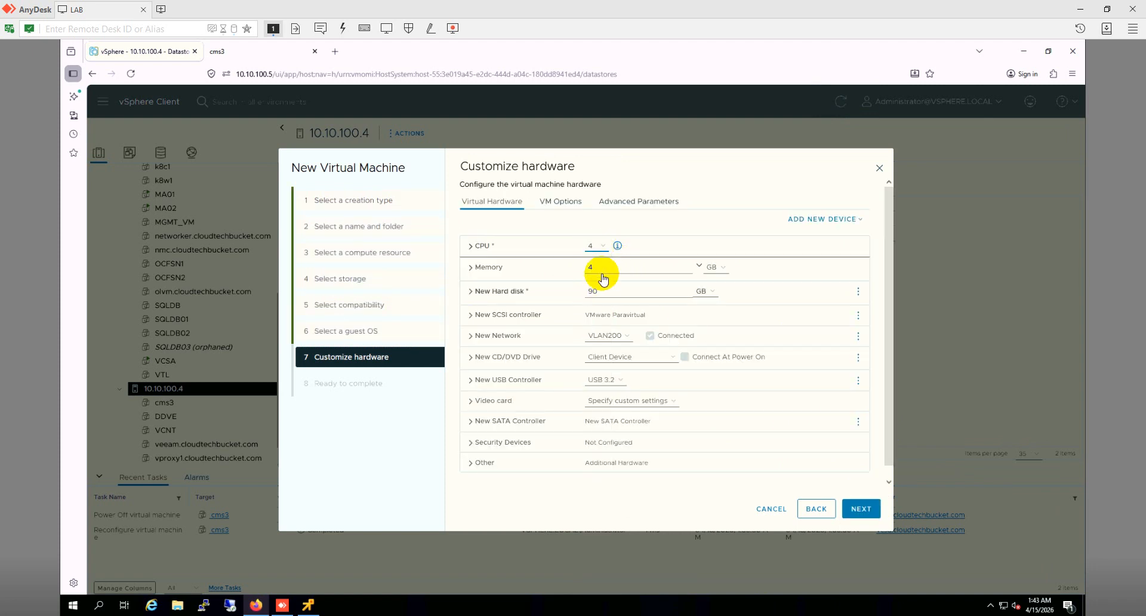
{"action": "key", "text": "Tab"}
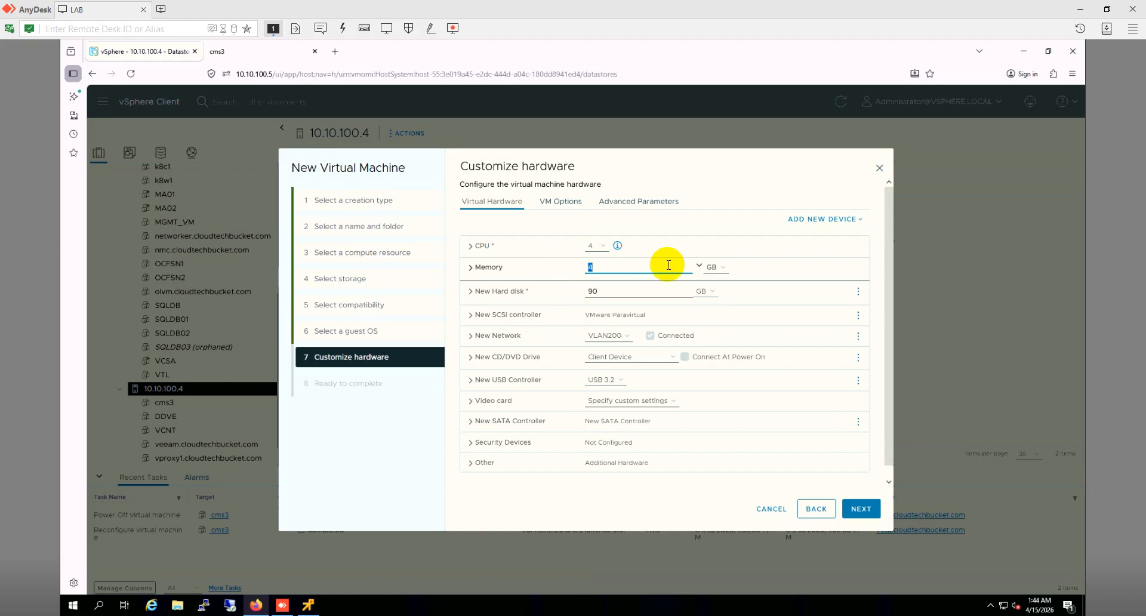
{"action": "type", "text": "8"}
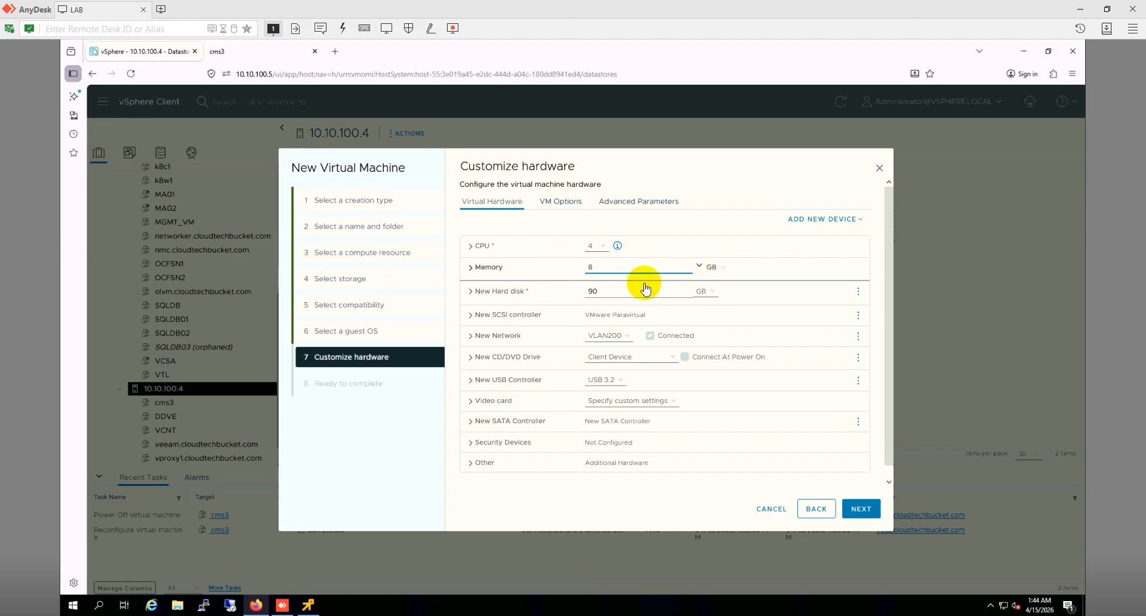
{"action": "left_click", "coordinate": [621, 291]}
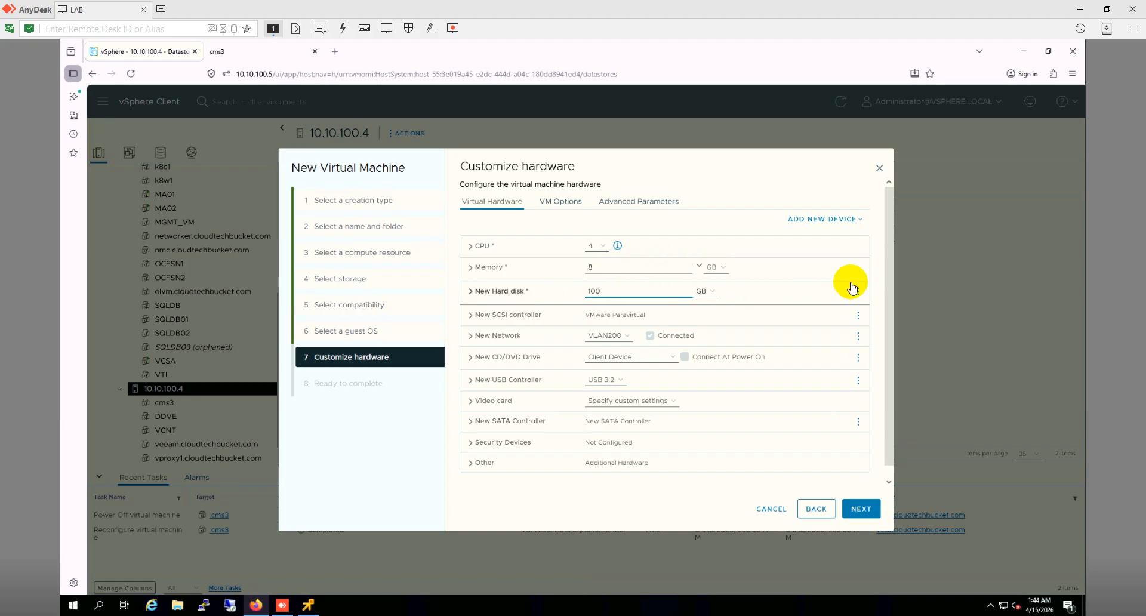
Step: Add a second hard disk sized 300 GB
{"action": "left_click", "coordinate": [828, 224]}
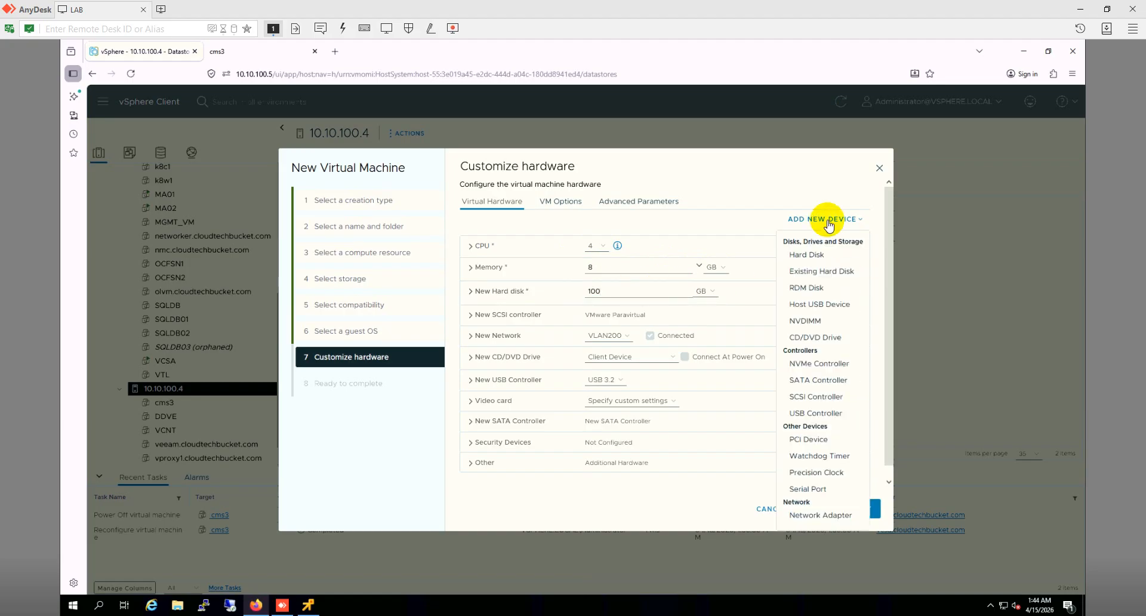
{"action": "left_click", "coordinate": [821, 255]}
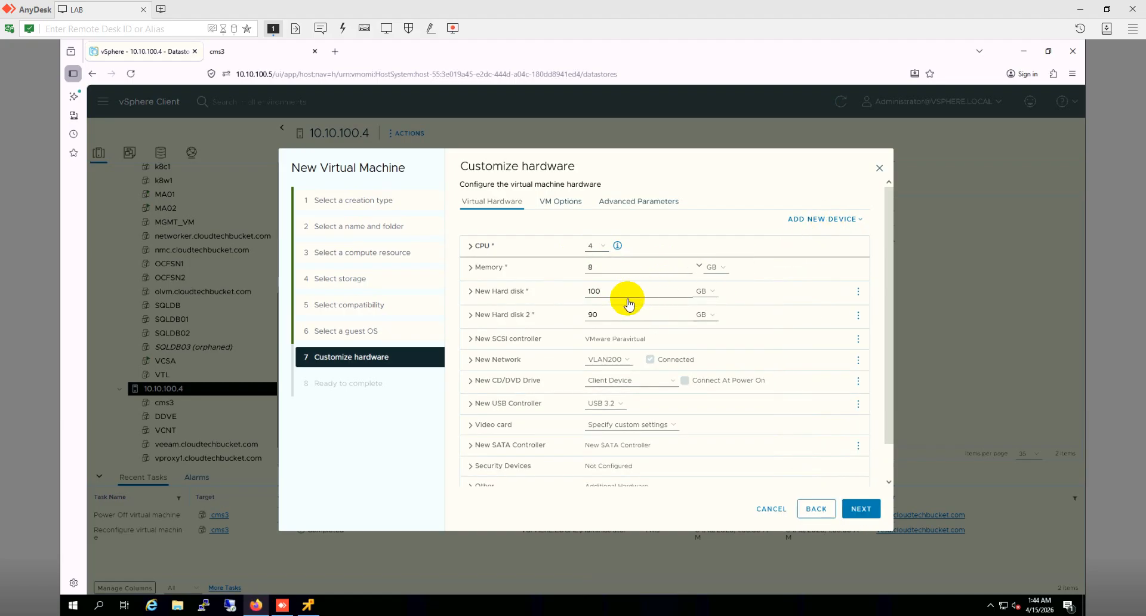
{"action": "double_click", "coordinate": [602, 309]}
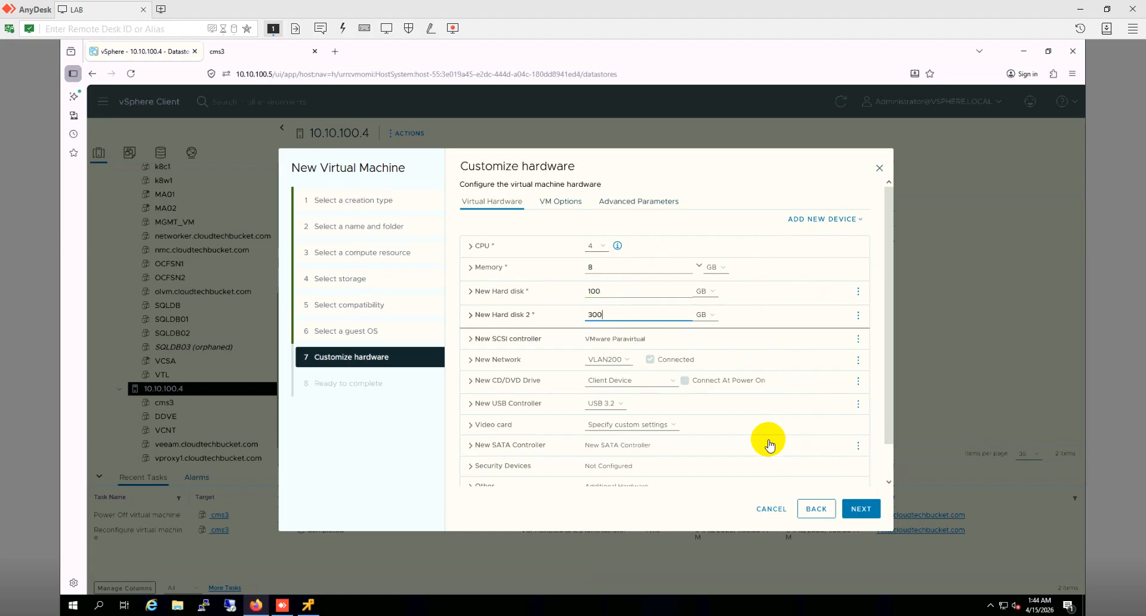
{"action": "left_click", "coordinate": [635, 381]}
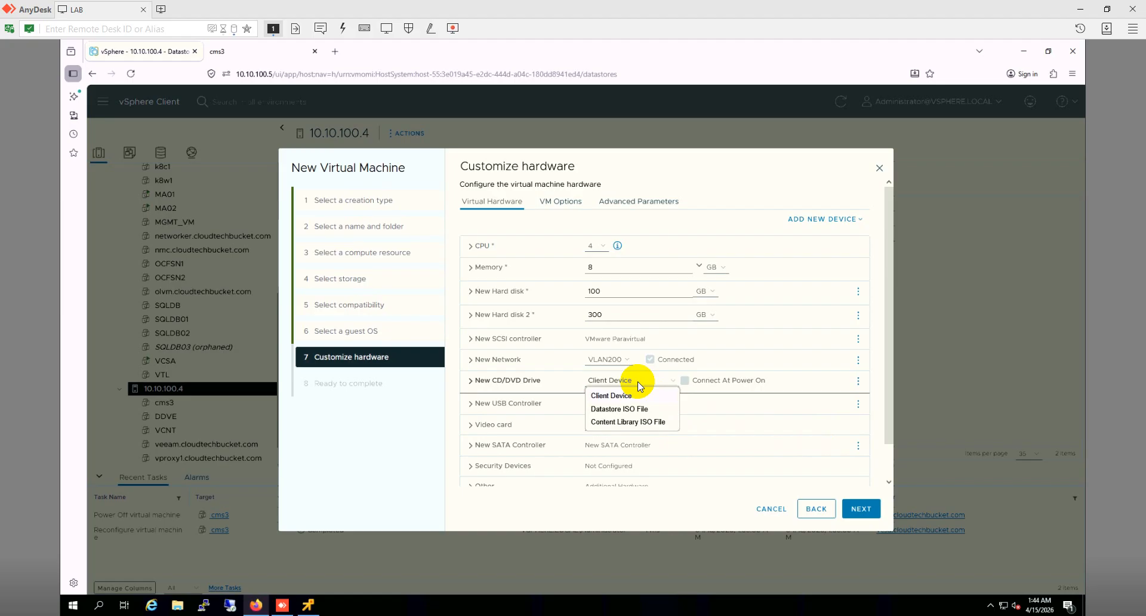
Step: Mount 1Touch_REL11_32_126_WinPE10_x64.iso from APP-SRV3-LDS2/ISO on CMS2's CD/DVD drive, connected at power on
{"action": "left_click", "coordinate": [642, 412]}
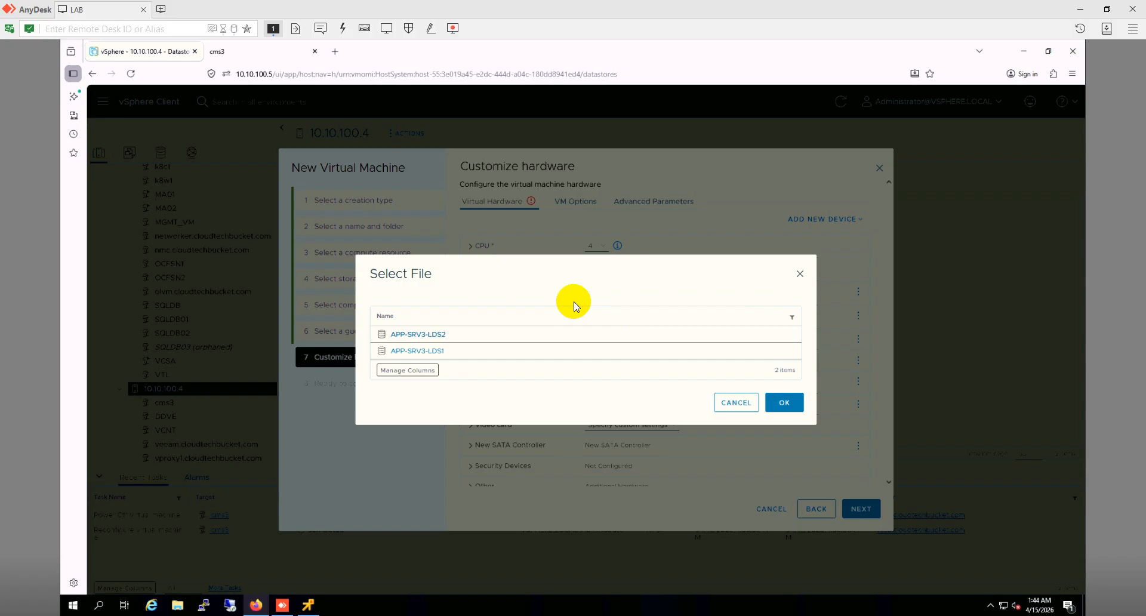
{"action": "left_click", "coordinate": [437, 334]}
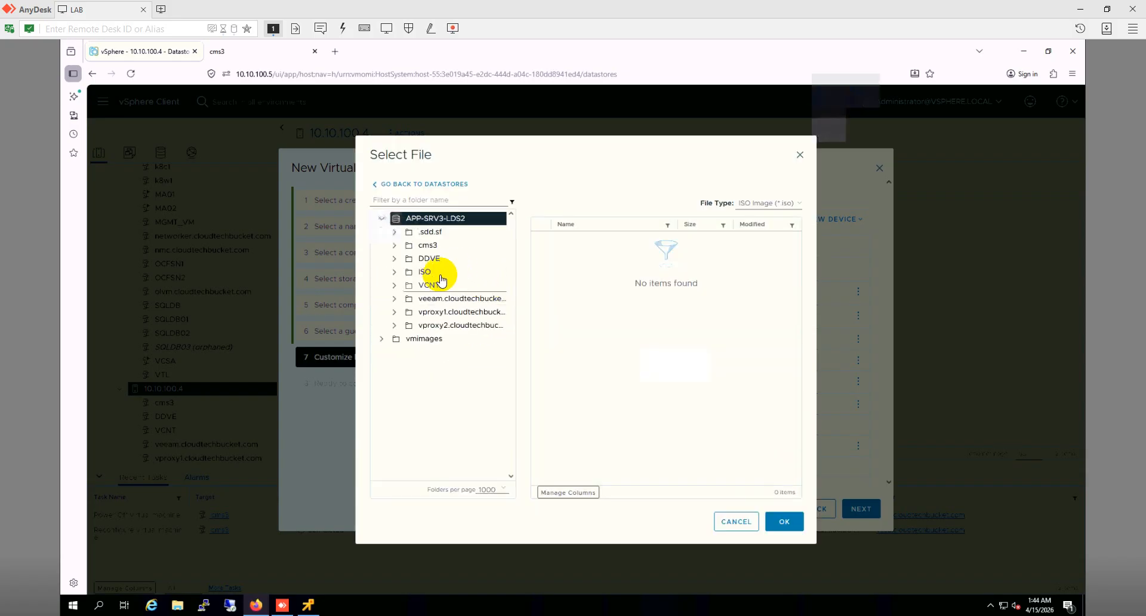
{"action": "left_click", "coordinate": [426, 272]}
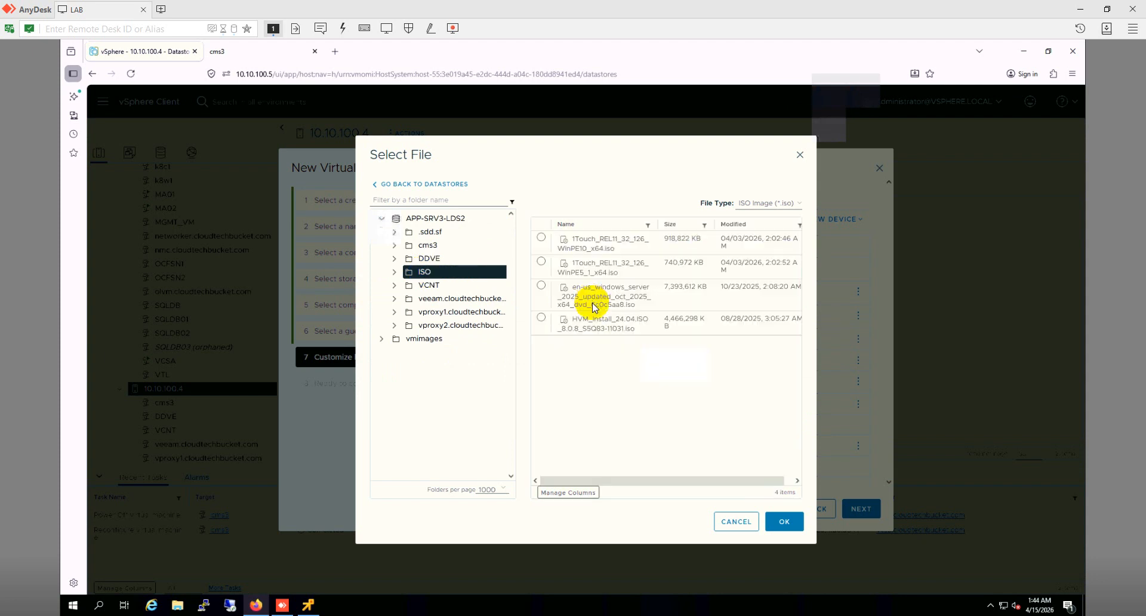
{"action": "left_click", "coordinate": [542, 261]}
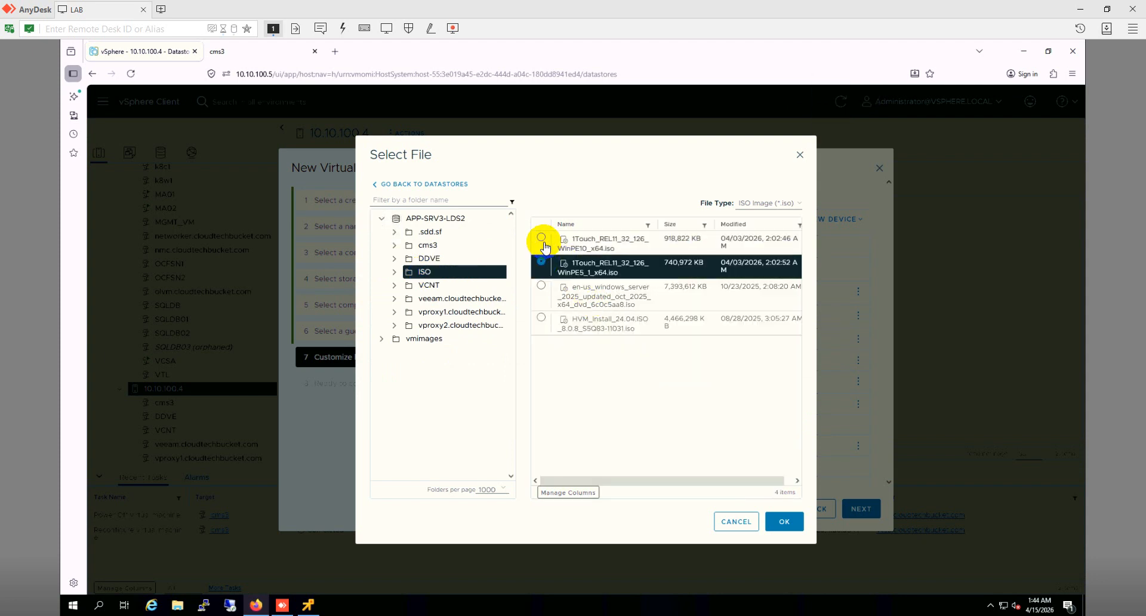
{"action": "left_click", "coordinate": [542, 239]}
{"action": "left_click", "coordinate": [785, 523]}
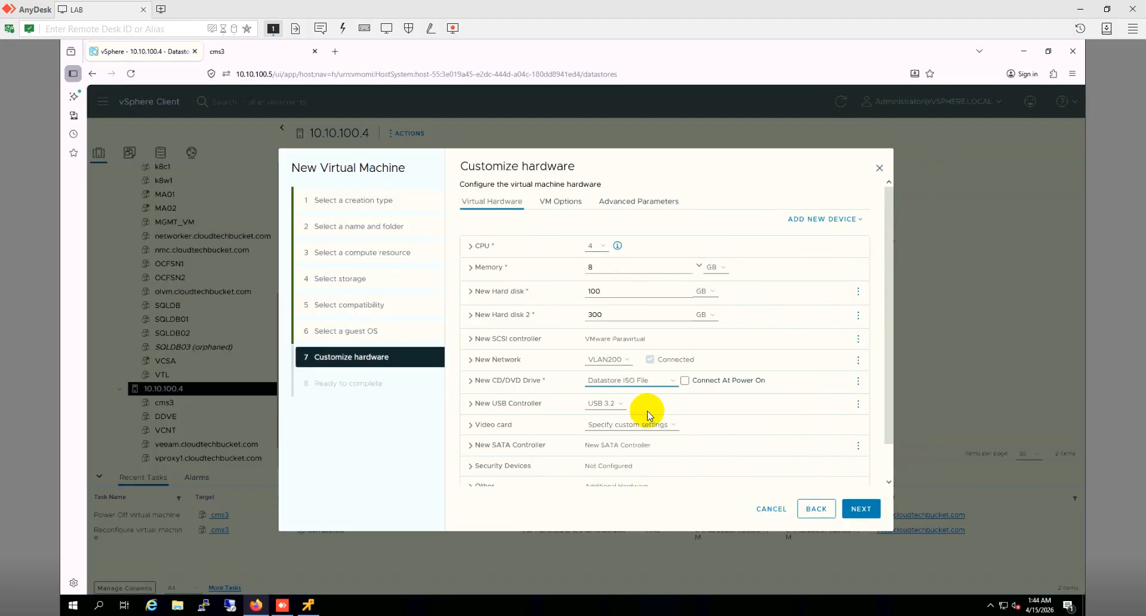
{"action": "left_click", "coordinate": [684, 381]}
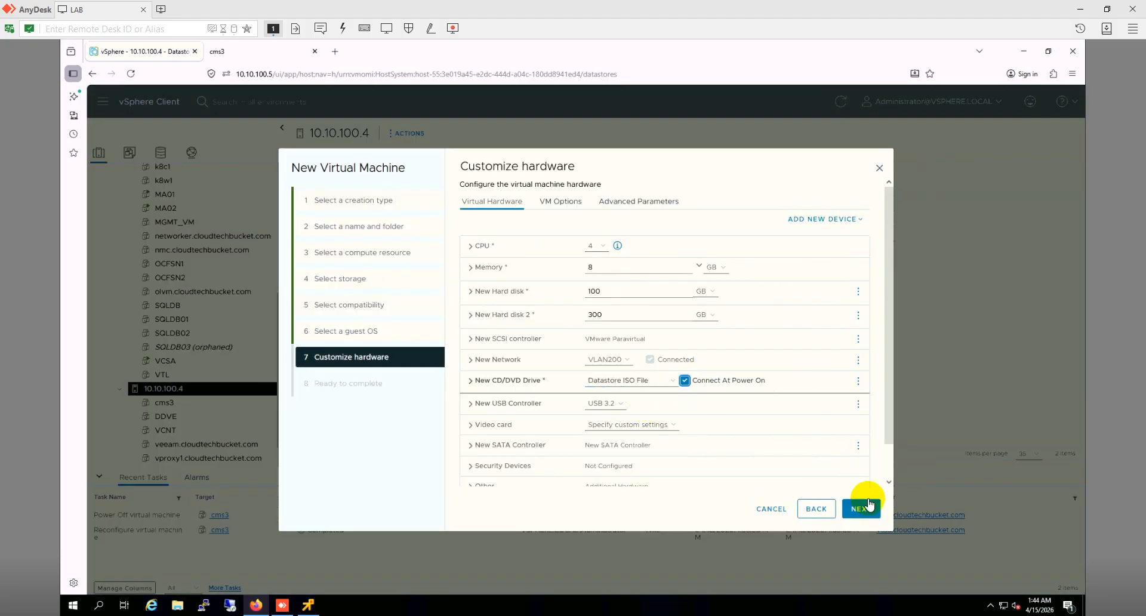
Step: Enable Force EFI setup in CMS2's boot options and advance to the Ready to complete summary
{"action": "left_click", "coordinate": [563, 209]}
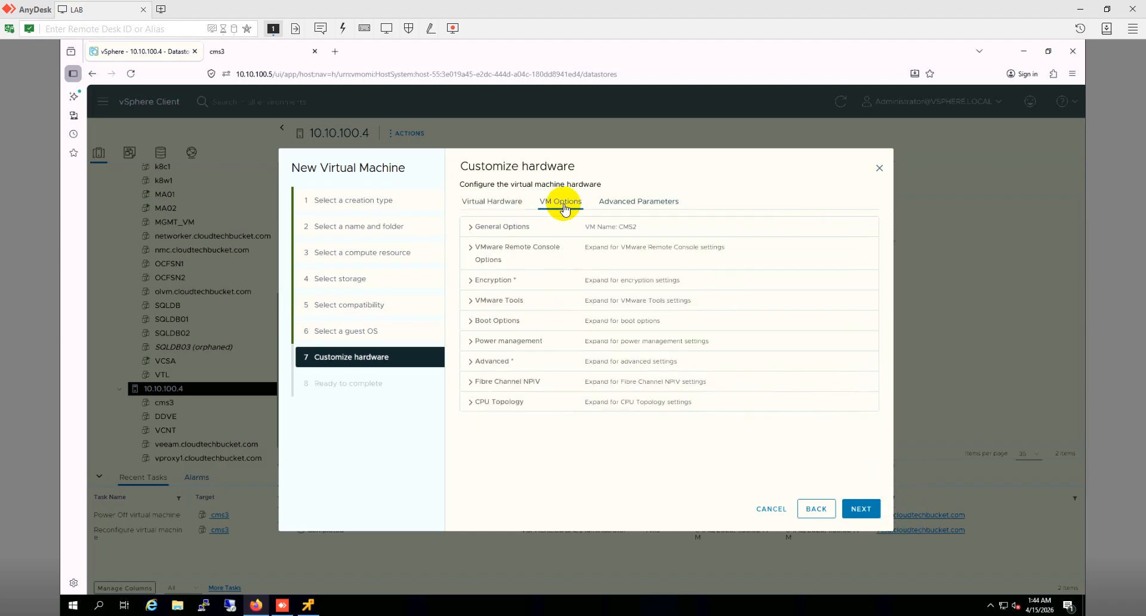
{"action": "left_click", "coordinate": [468, 322]}
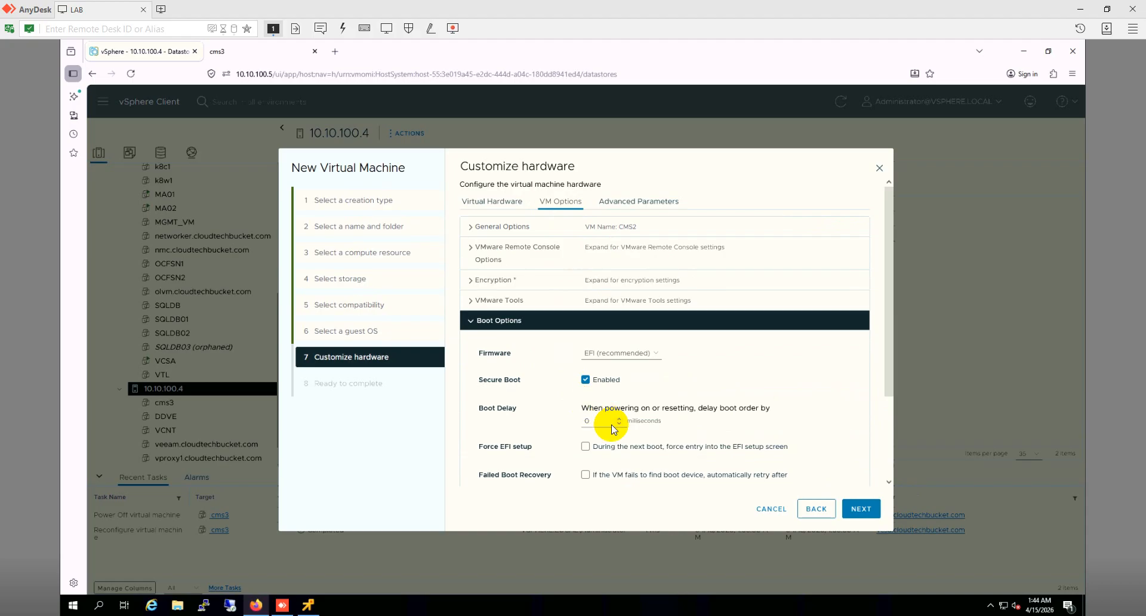
{"action": "left_click", "coordinate": [585, 447]}
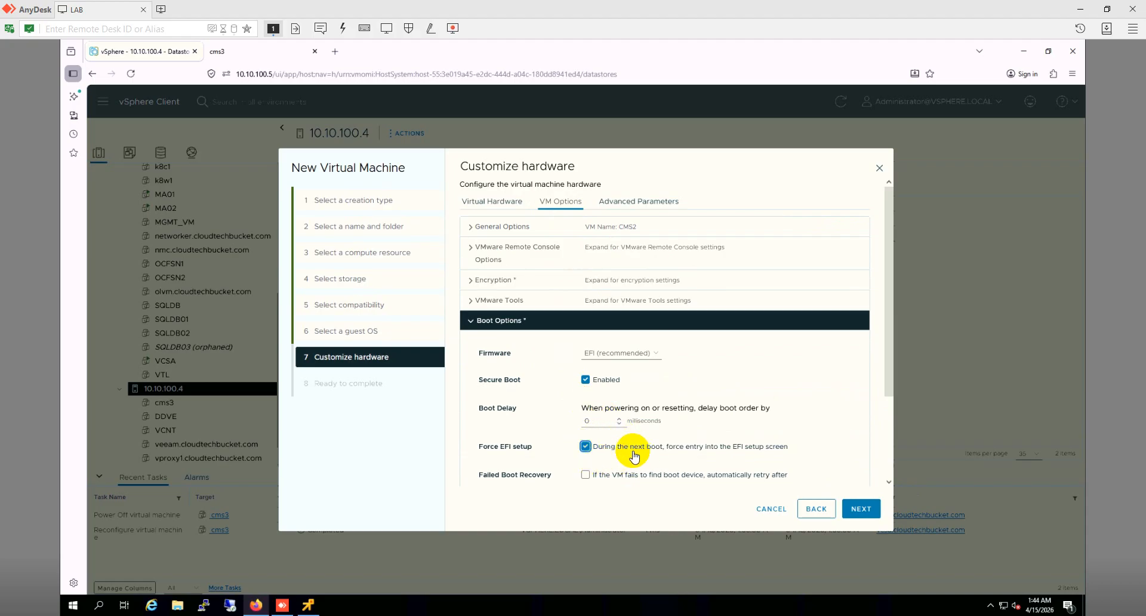
{"action": "left_click", "coordinate": [861, 509]}
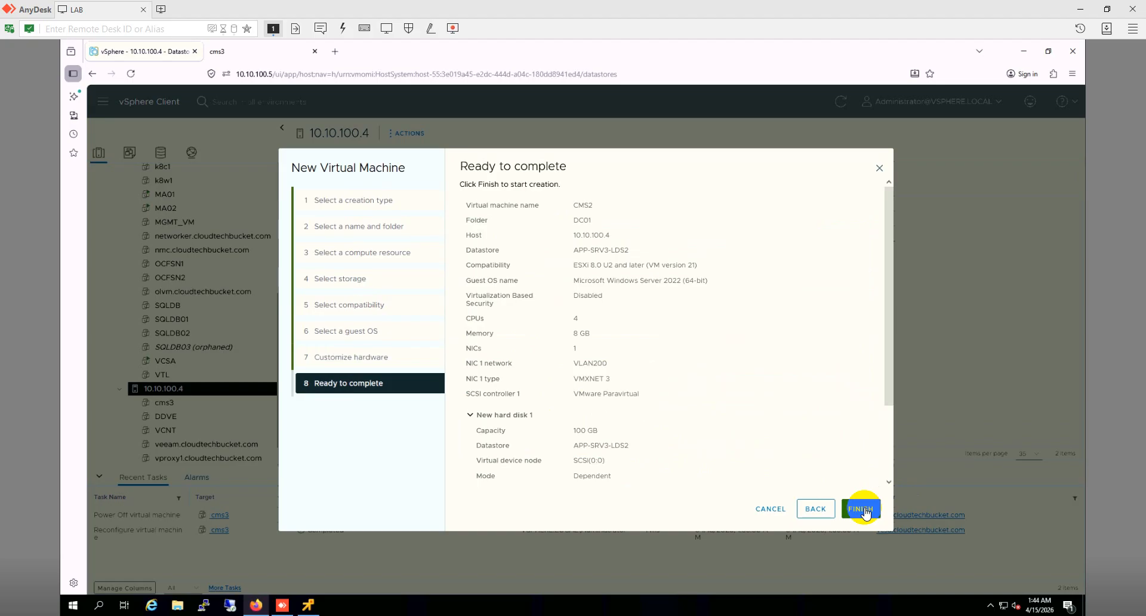
Step: Finish creating the CMS2 VM and power it on from its summary page
{"action": "left_click", "coordinate": [862, 508]}
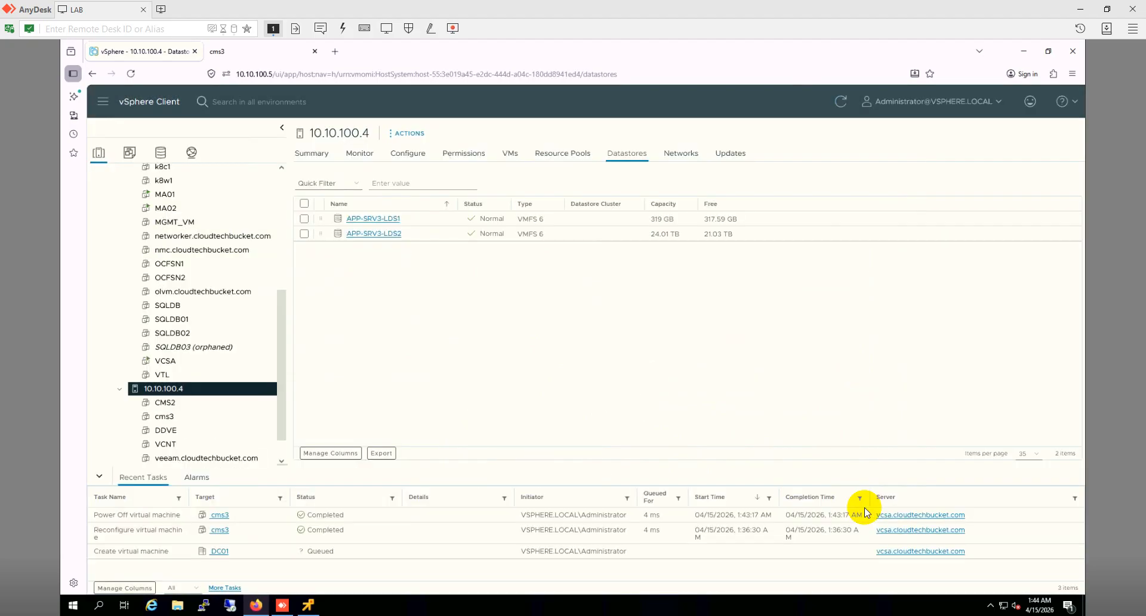
{"action": "left_click", "coordinate": [176, 404]}
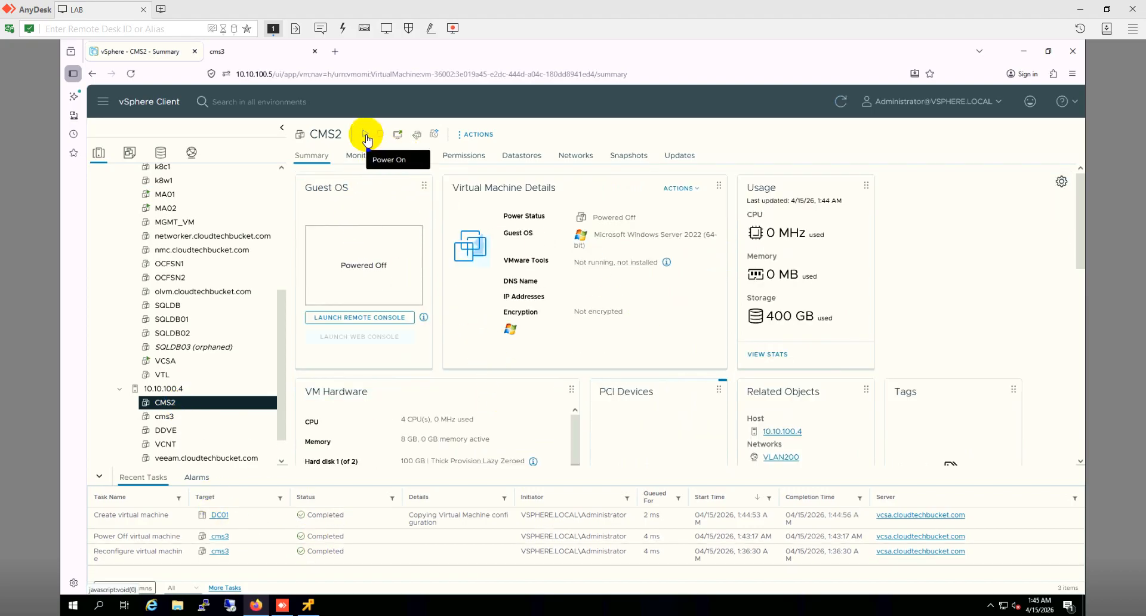
{"action": "left_click", "coordinate": [365, 136]}
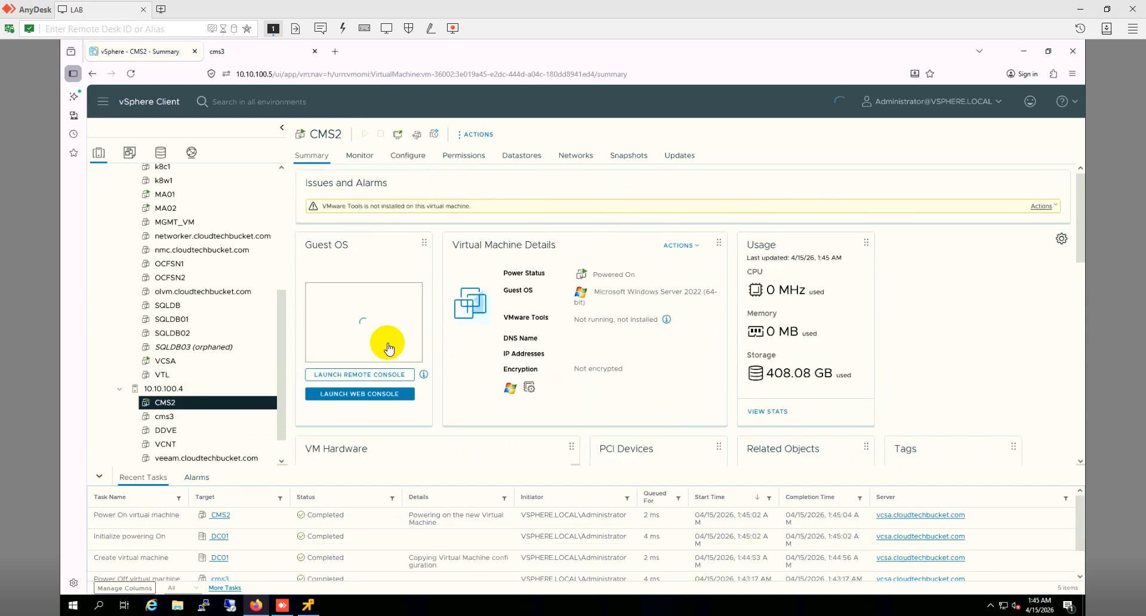
Step: In CMS2's web console, boot from the EFI VMware Virtual SATA CDROM Drive in Boot Manager
{"action": "left_click", "coordinate": [374, 395]}
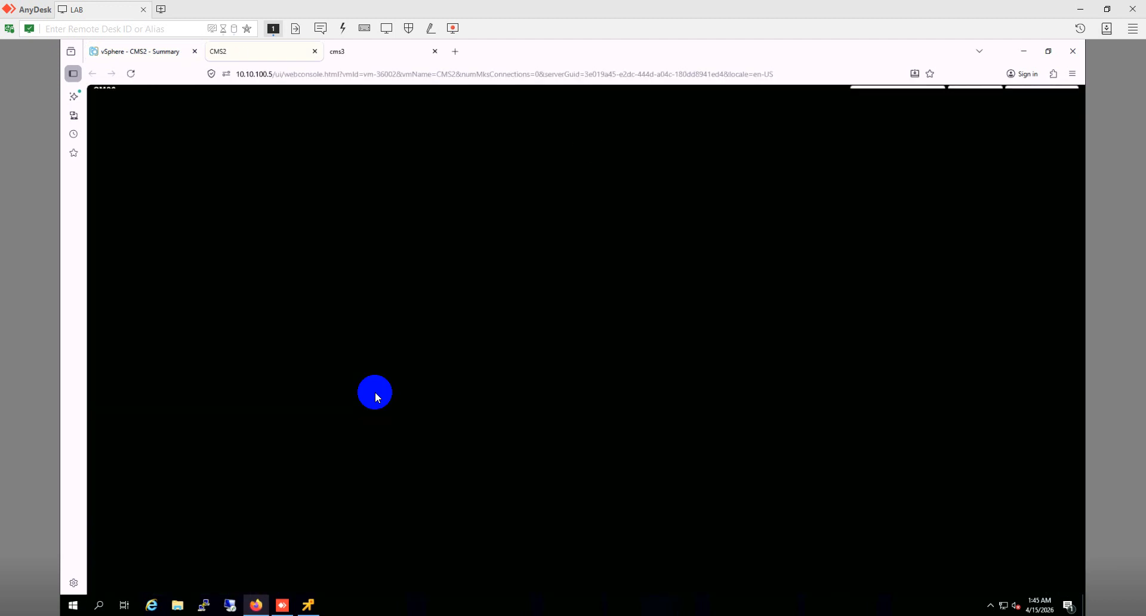
{"action": "left_click", "coordinate": [435, 52]}
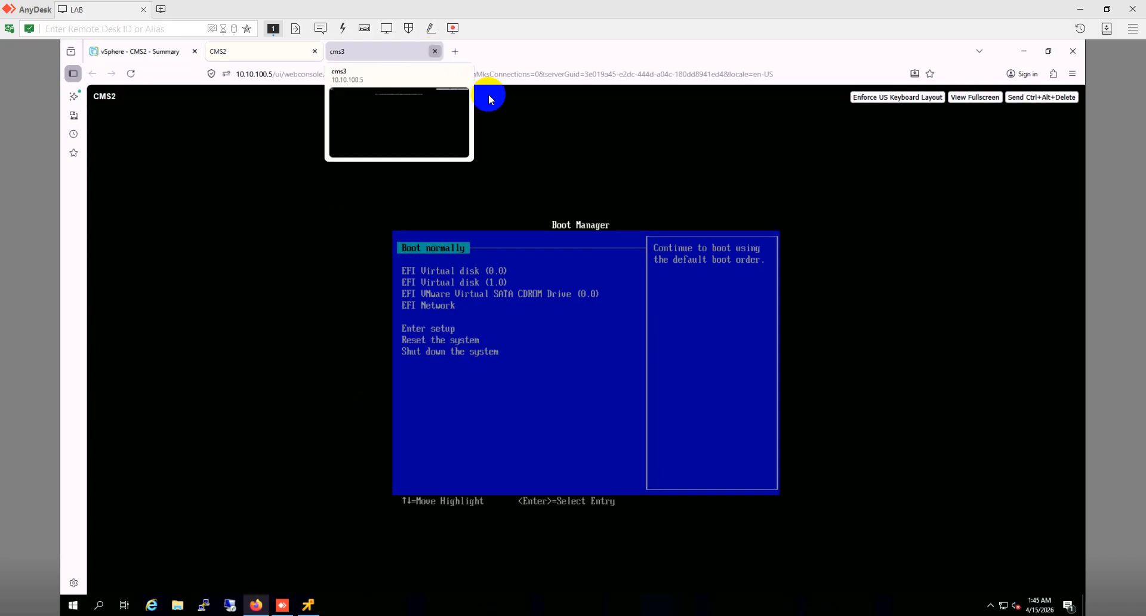
{"action": "key", "text": "Down"}
{"action": "key", "text": "Down"}
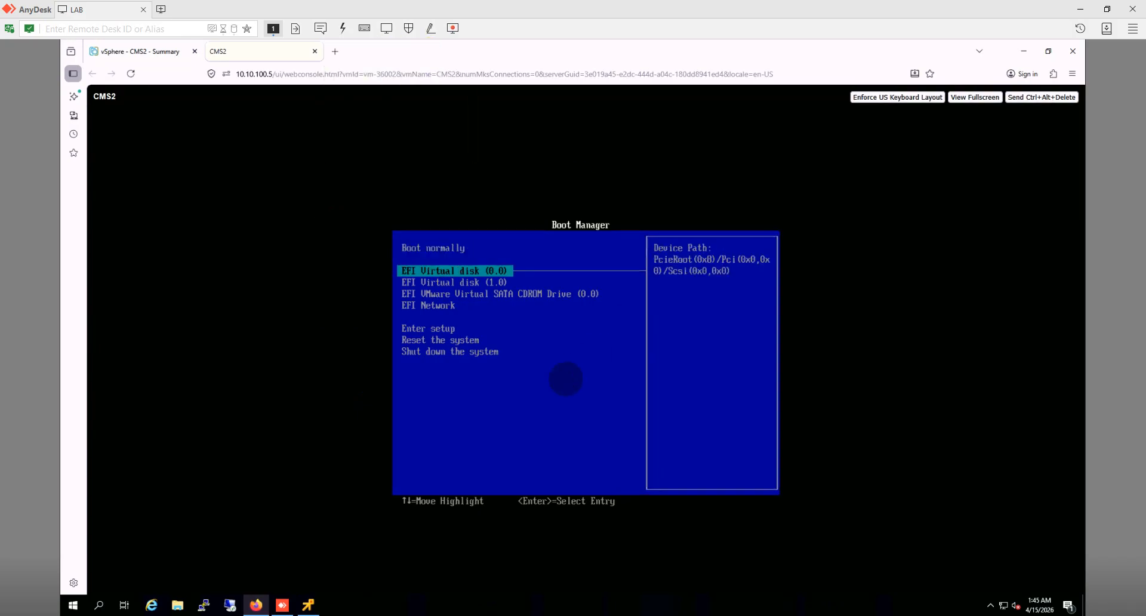
{"action": "key", "text": "Down"}
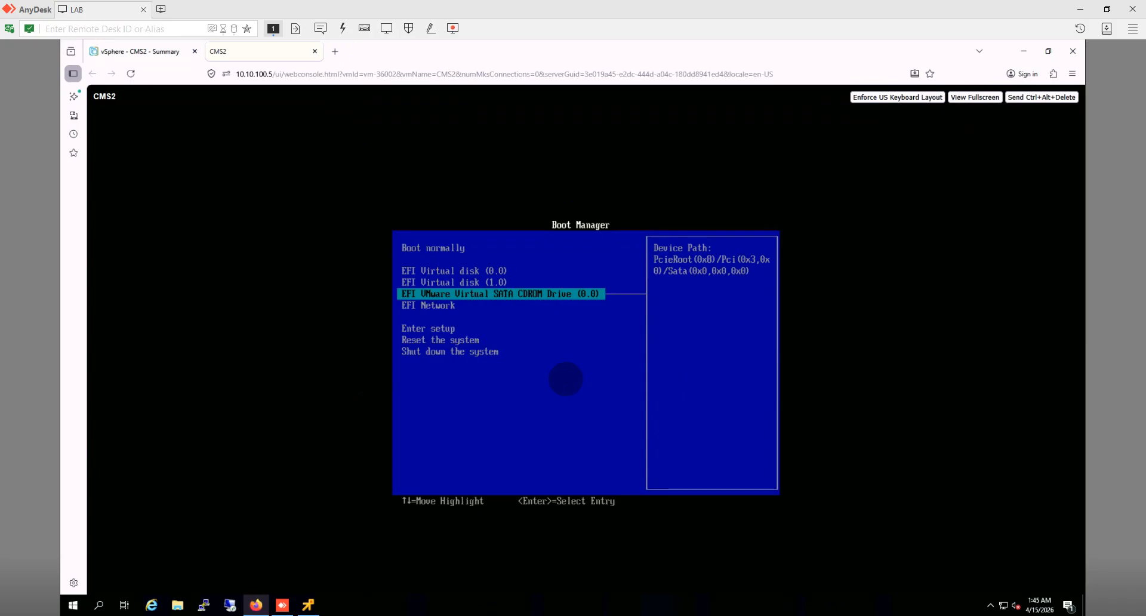
{"action": "key", "text": "Return"}
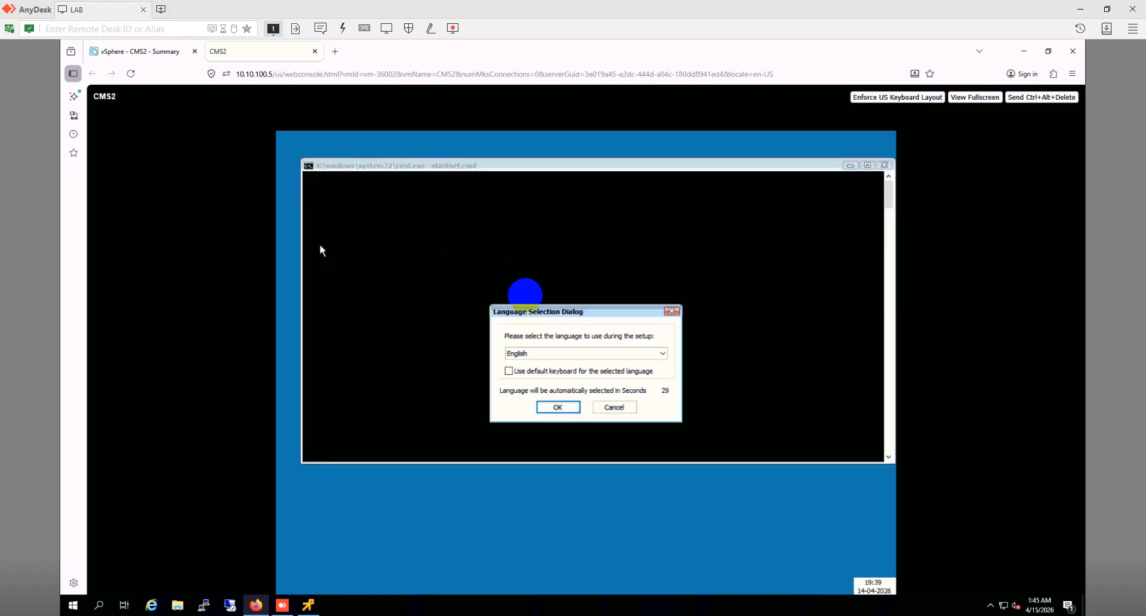
Step: Choose English, skip response files for an interactive restore, and continue past the Welcome page
{"action": "left_click", "coordinate": [548, 408]}
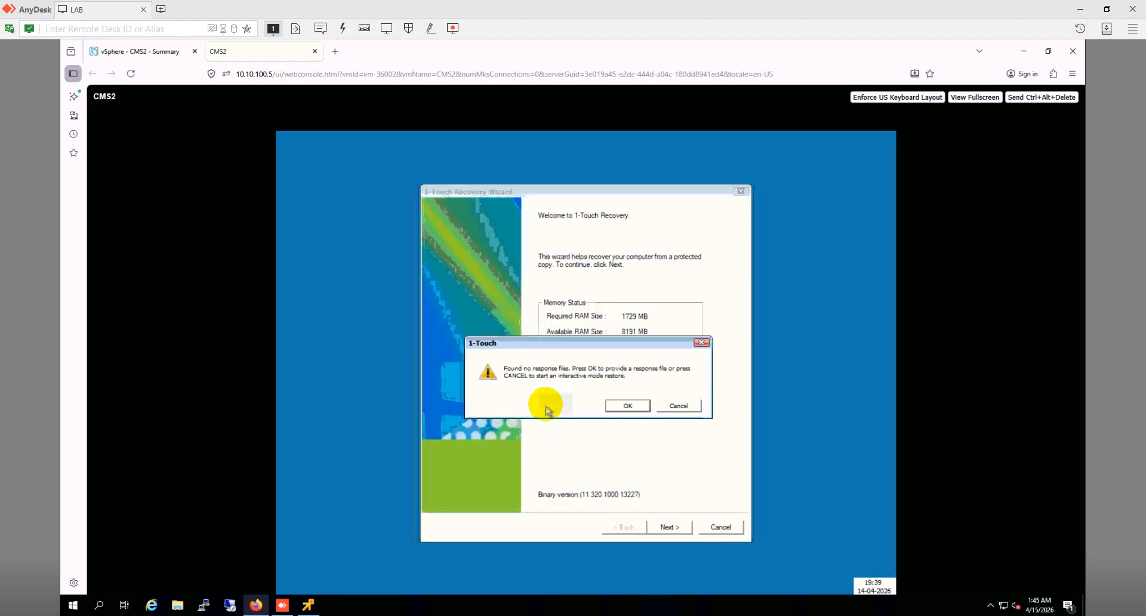
{"action": "left_click", "coordinate": [676, 407]}
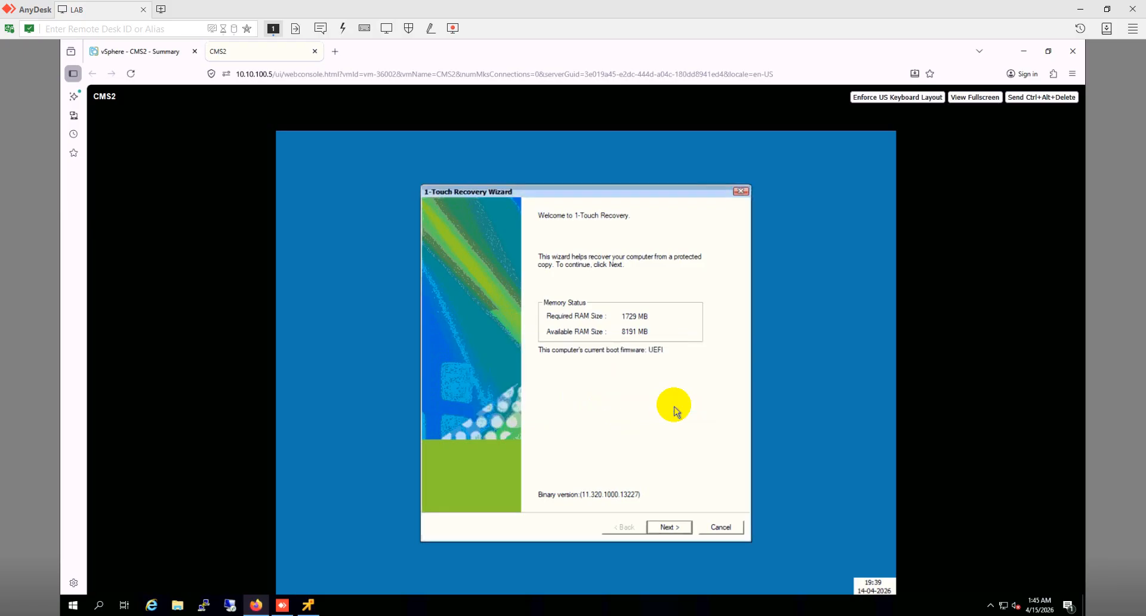
{"action": "left_click", "coordinate": [678, 535]}
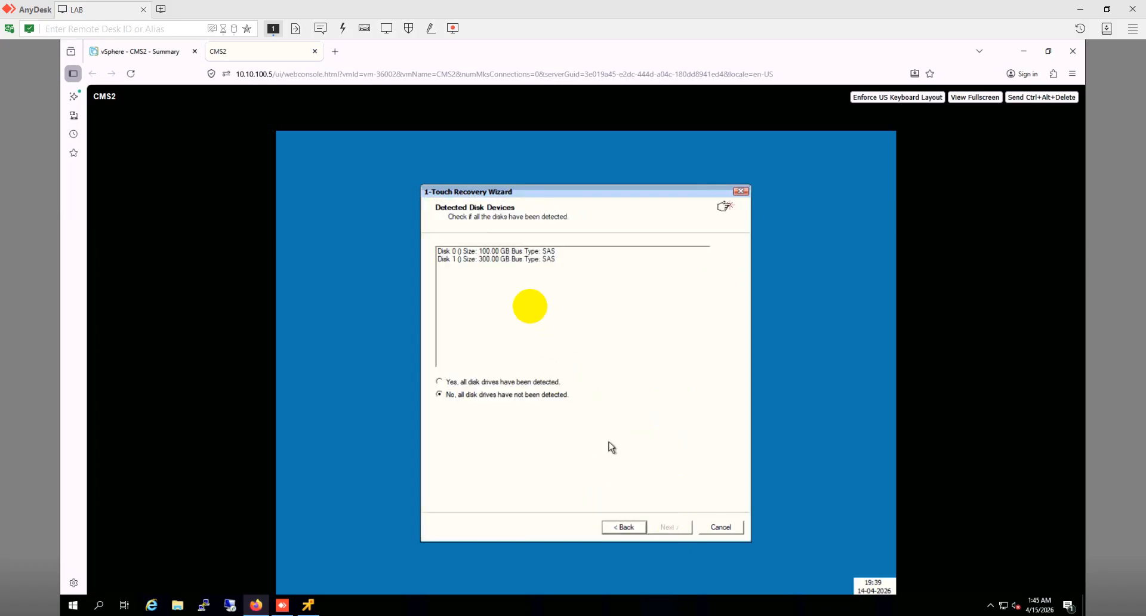
Step: Confirm both disks were detected and enter Commserve 10.10.200.221 with the admin user and password
{"action": "left_click", "coordinate": [526, 383]}
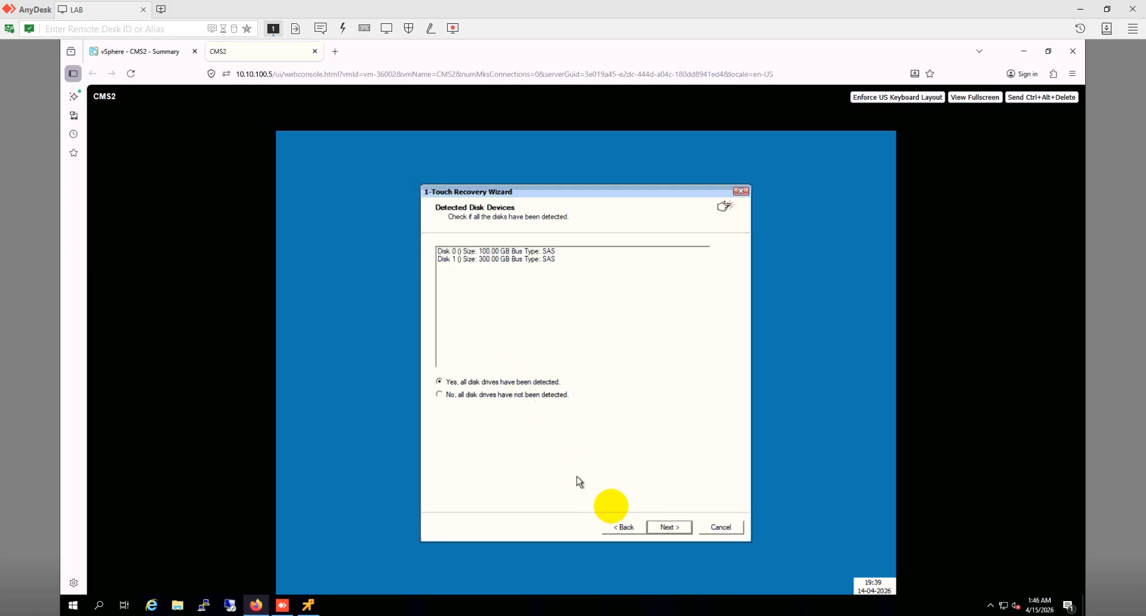
{"action": "left_click", "coordinate": [662, 529]}
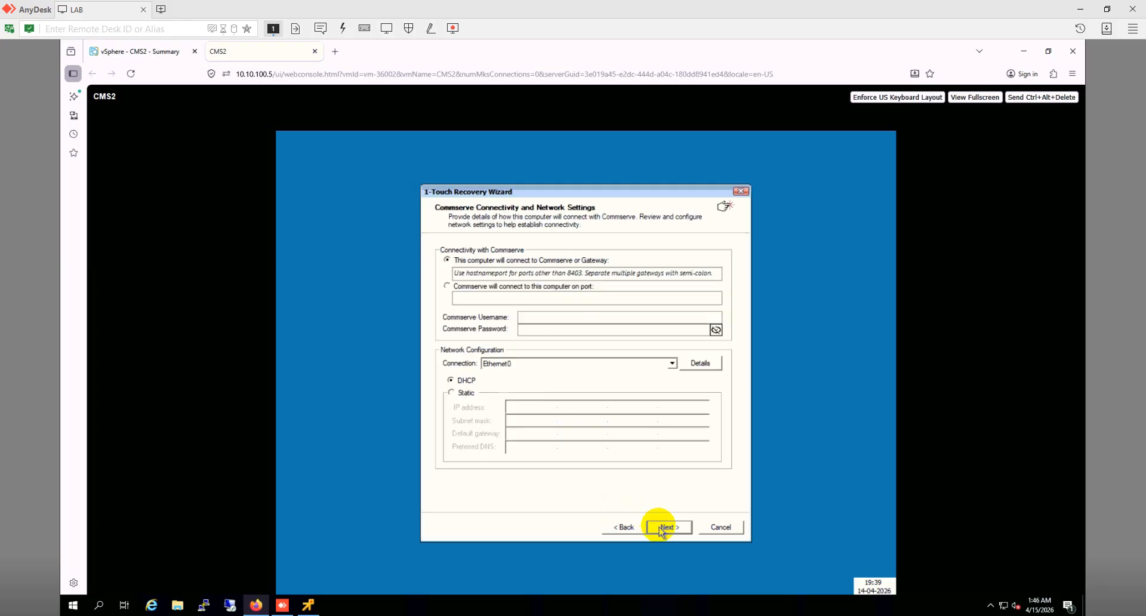
{"action": "left_click", "coordinate": [570, 272]}
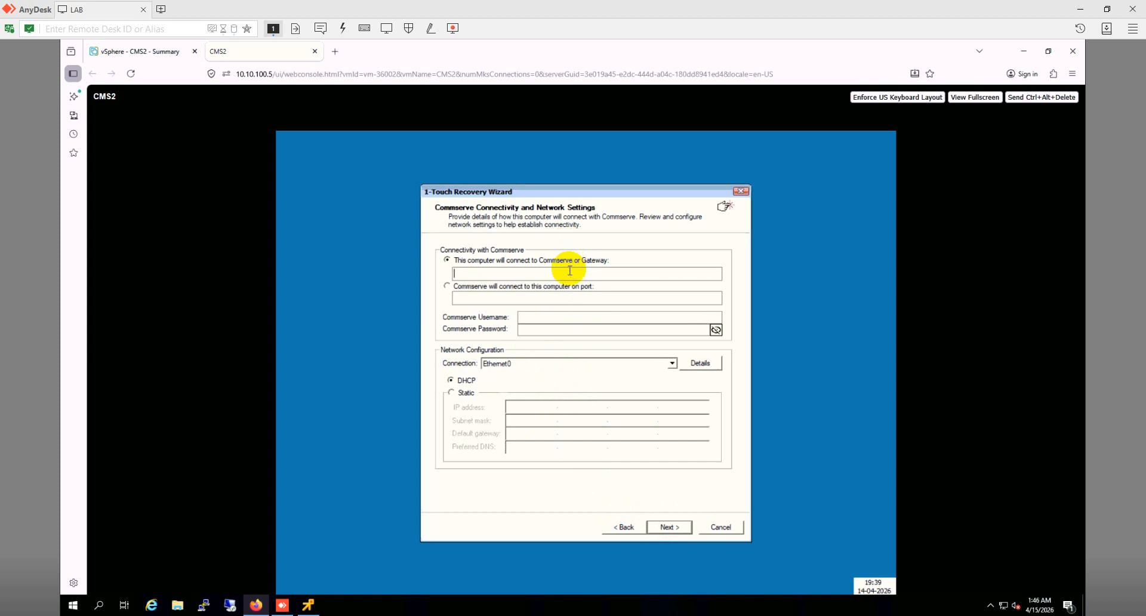
{"action": "type", "text": "10.10.200.221"}
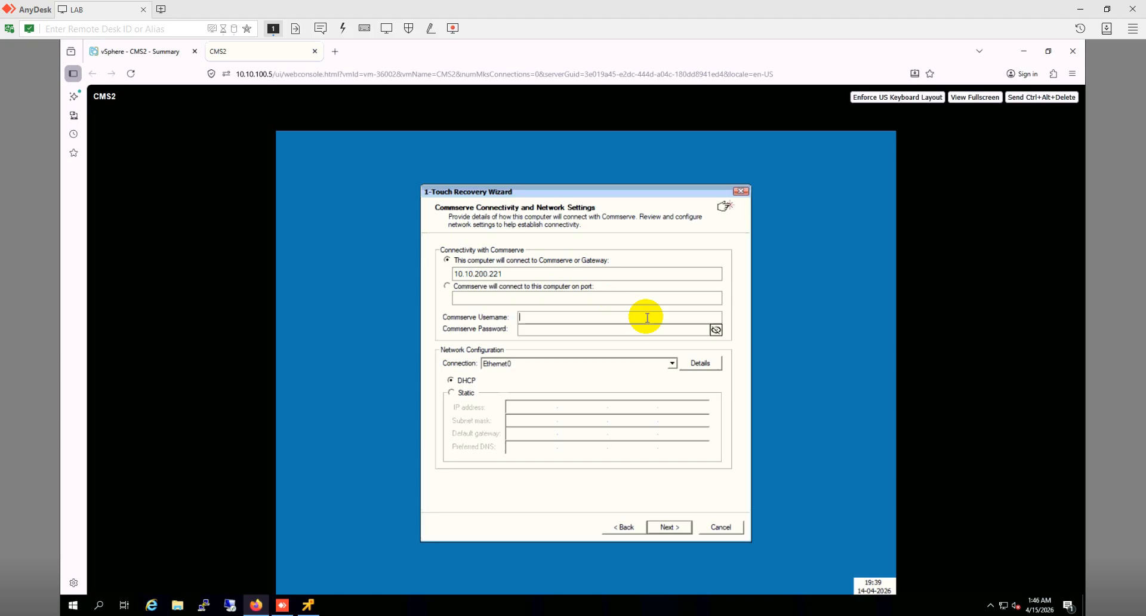
{"action": "type", "text": "admin"}
{"action": "key", "text": "Tab"}
{"action": "type", "text": "**********"}
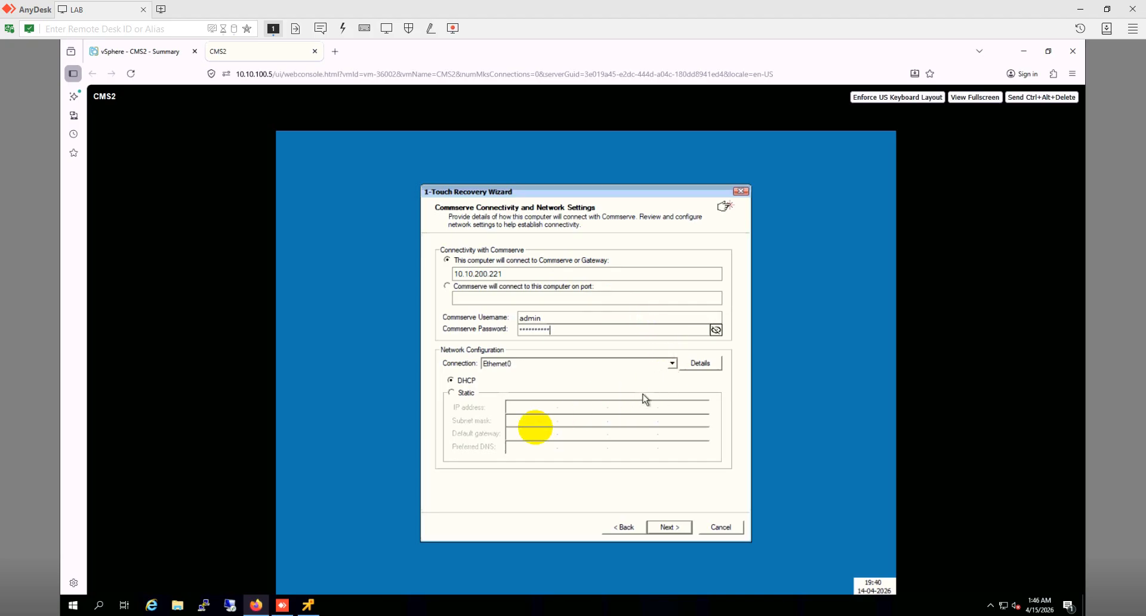
Step: Set a static IP 10.10.200.228 with subnet mask, gateway and DNS, then connect to Commserve
{"action": "left_click", "coordinate": [451, 394]}
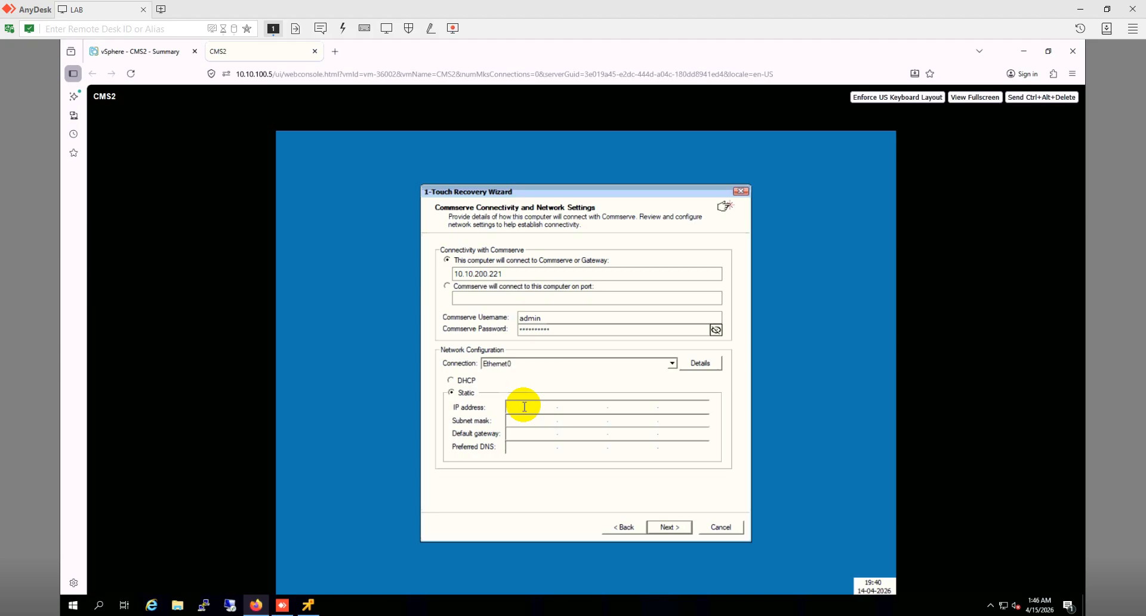
{"action": "left_click", "coordinate": [524, 407]}
{"action": "type", "text": "10."}
{"action": "type", "text": "10"}
{"action": "type", "text": "200"}
{"action": "type", "text": "228"}
{"action": "type", "text": "255."}
{"action": "type", "text": "255"}
{"action": "type", "text": "255"}
{"action": "type", "text": "10"}
{"action": "type", "text": "102"}
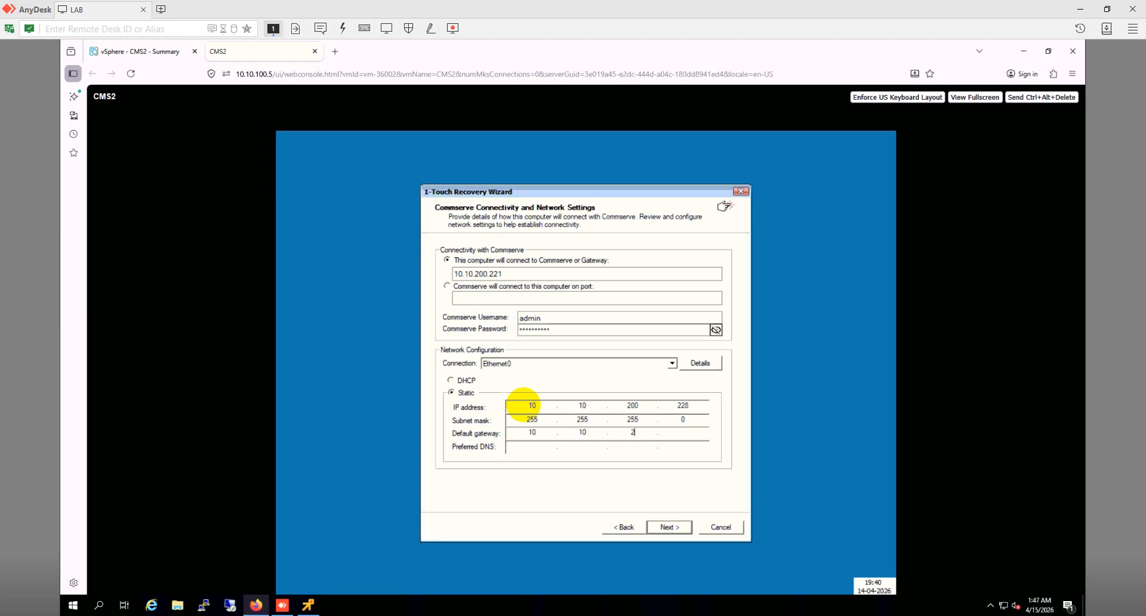
{"action": "type", "text": "00."}
{"action": "type", "text": "10"}
{"action": "type", "text": "10"}
{"action": "type", "text": "200"}
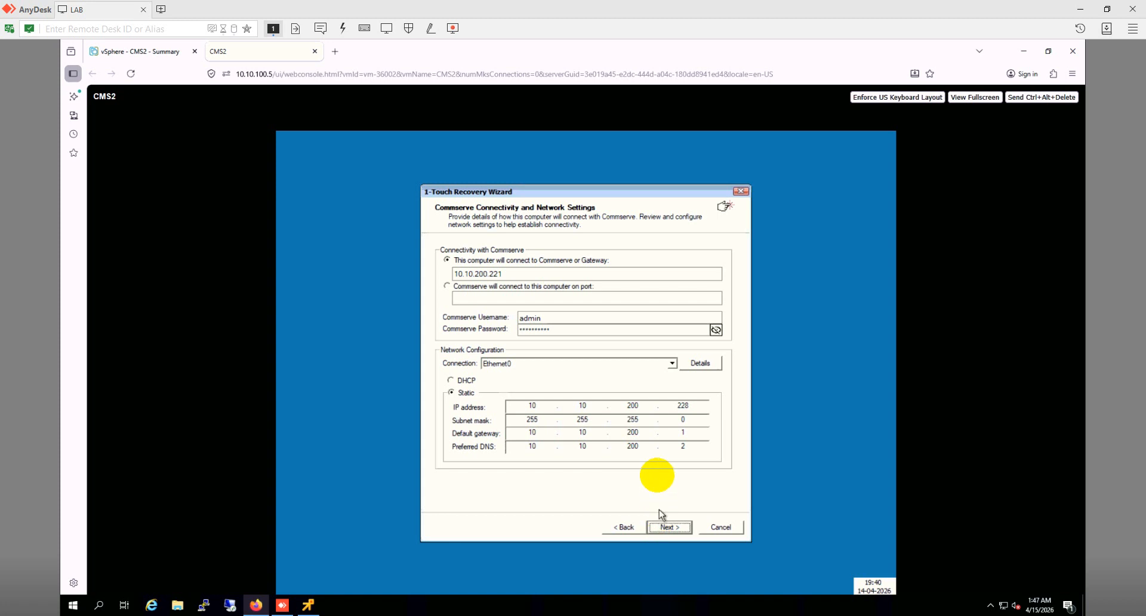
{"action": "key", "text": "Return"}
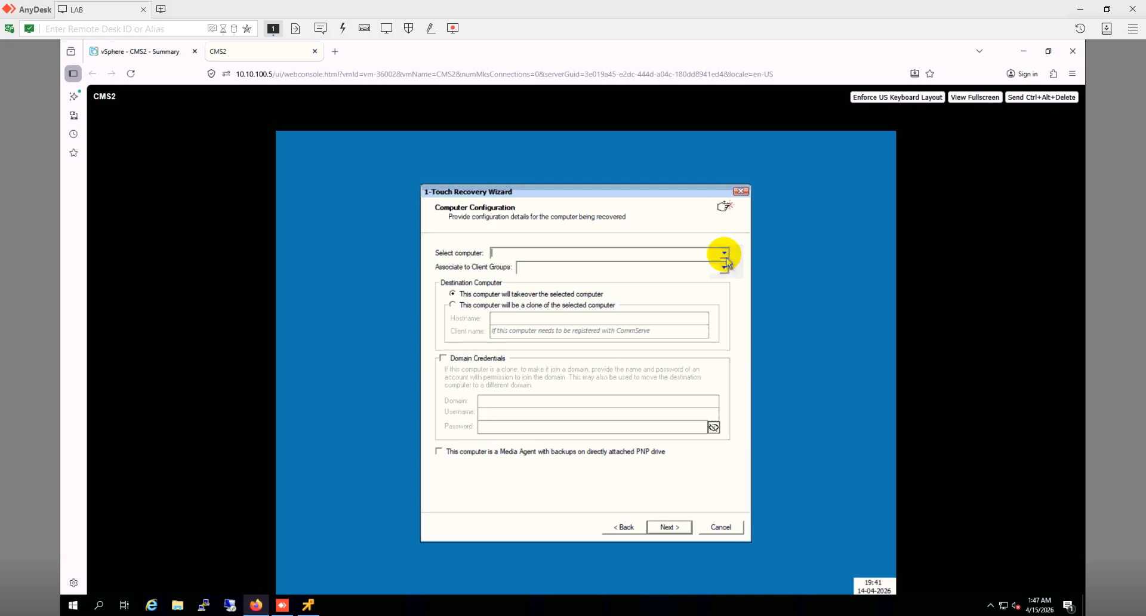
Step: Select cms3 as the computer to recover, keeping the takeover option, and continue
{"action": "left_click", "coordinate": [724, 254]}
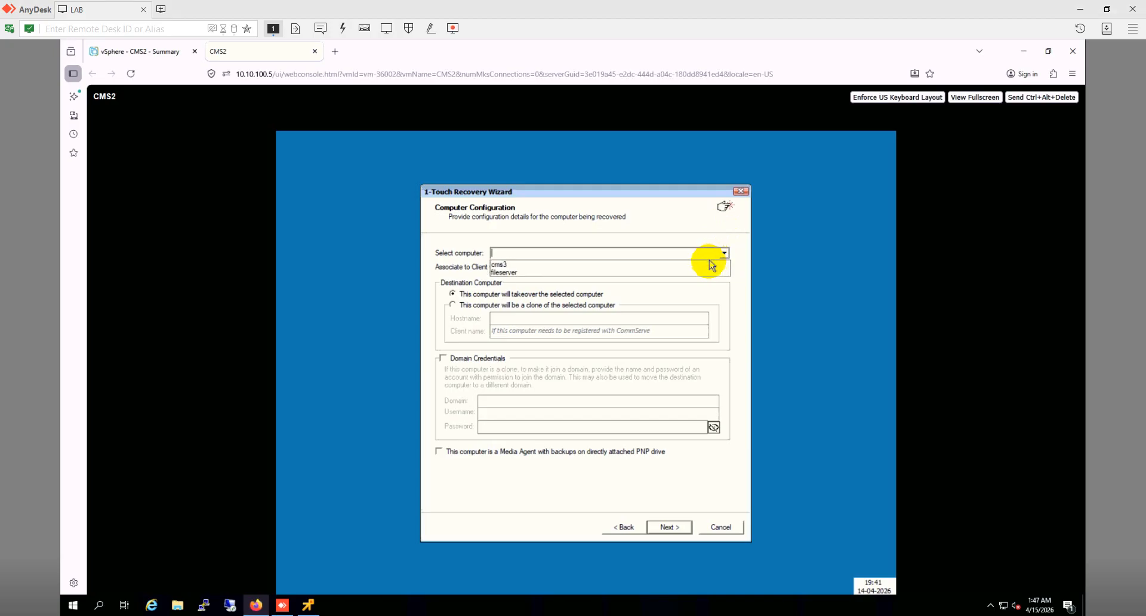
{"action": "left_click", "coordinate": [711, 266]}
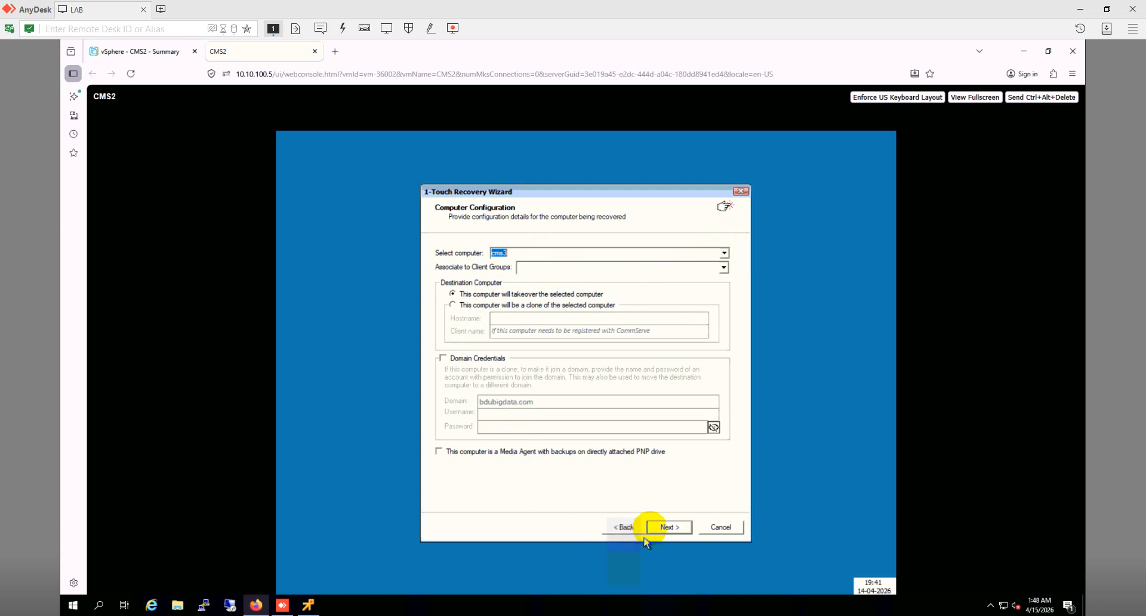
{"action": "left_click", "coordinate": [669, 527]}
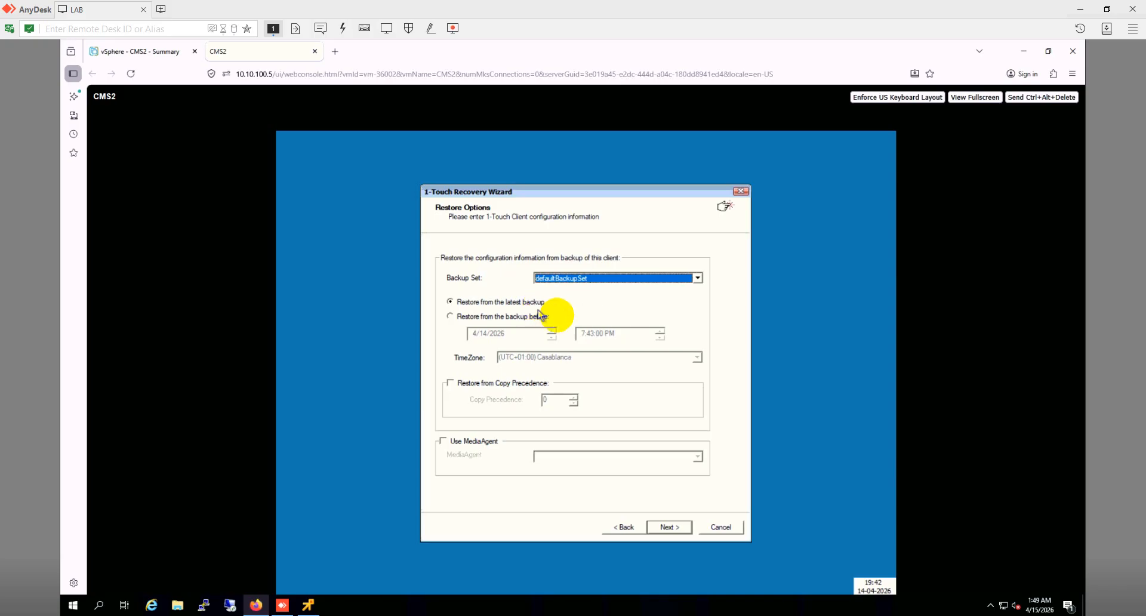
Step: Restore from the latest defaultBackupSet backup, then bring up the CommCell Console job list
{"action": "left_click", "coordinate": [662, 527]}
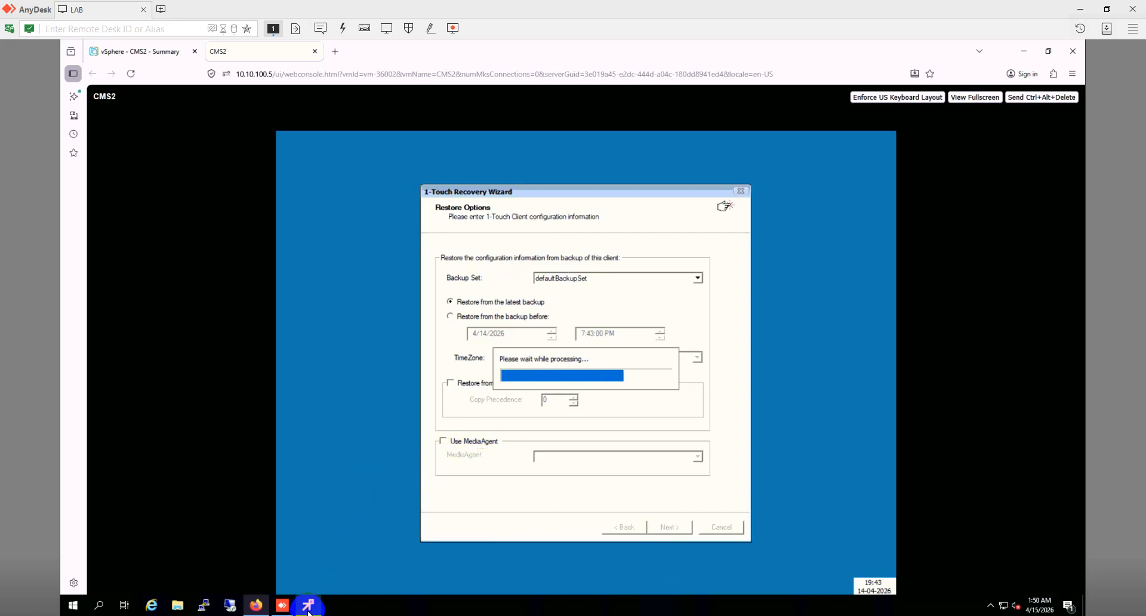
{"action": "left_click", "coordinate": [304, 525]}
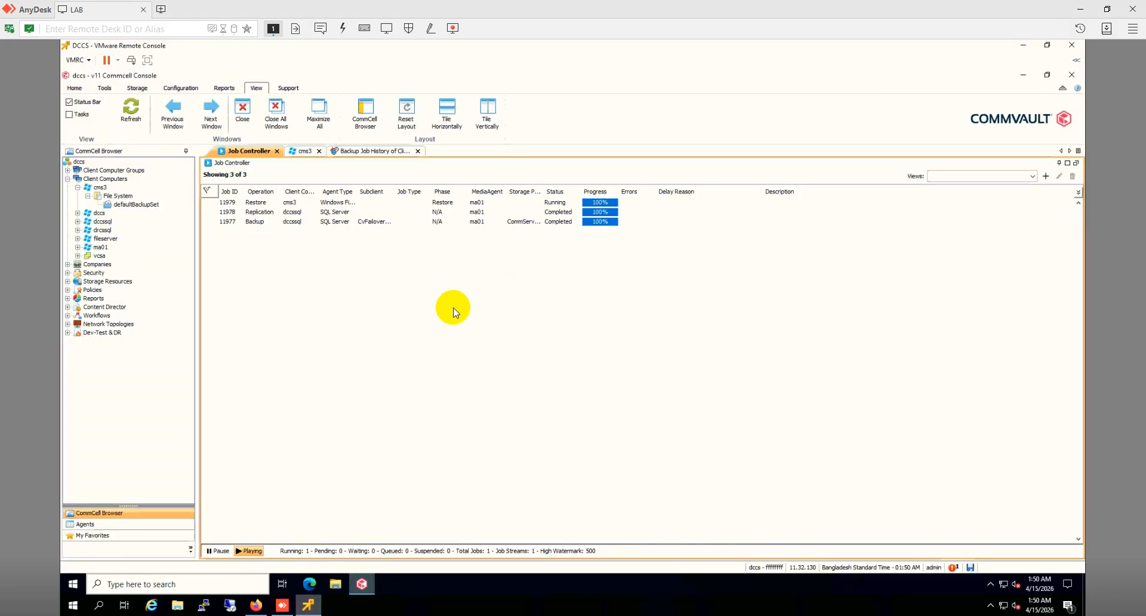
Step: Check the running cms3 restore job 11979, then return to the recovery wizard in the VM console
{"action": "left_click", "coordinate": [347, 204]}
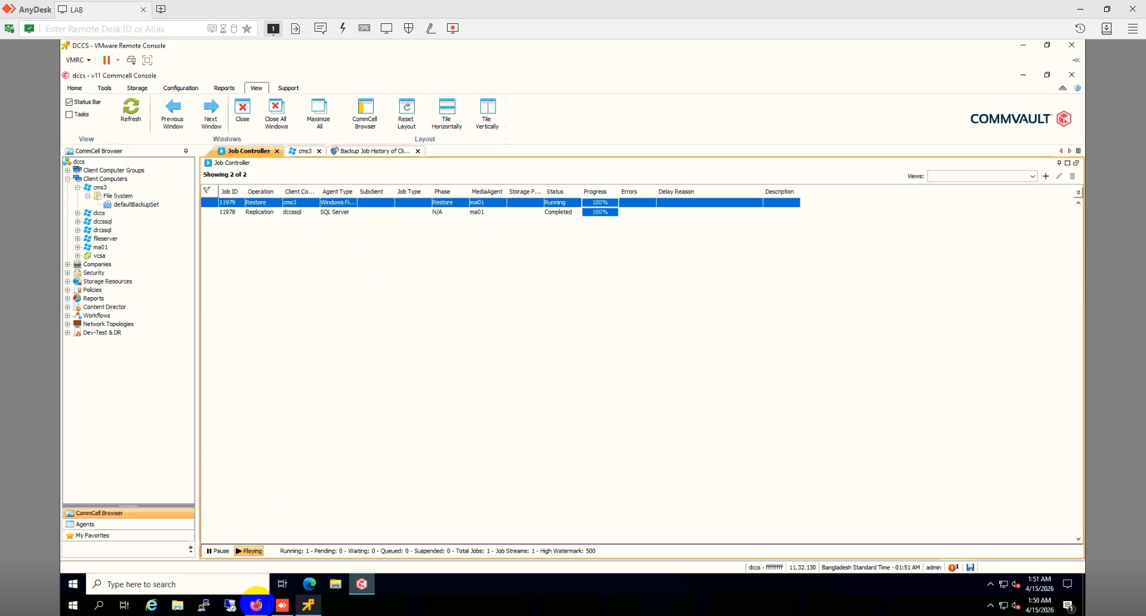
{"action": "left_click", "coordinate": [257, 605]}
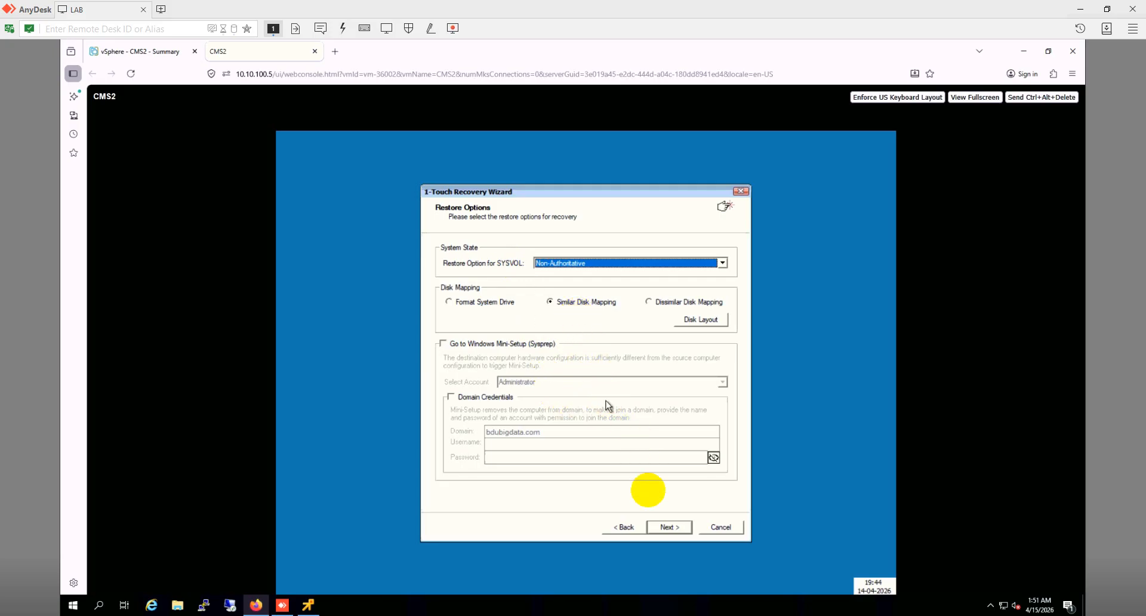
Step: Accept the SYSVOL and disk mapping options, the disk layout, and the 10.10.200.228 TCP/IP settings
{"action": "left_click", "coordinate": [669, 527]}
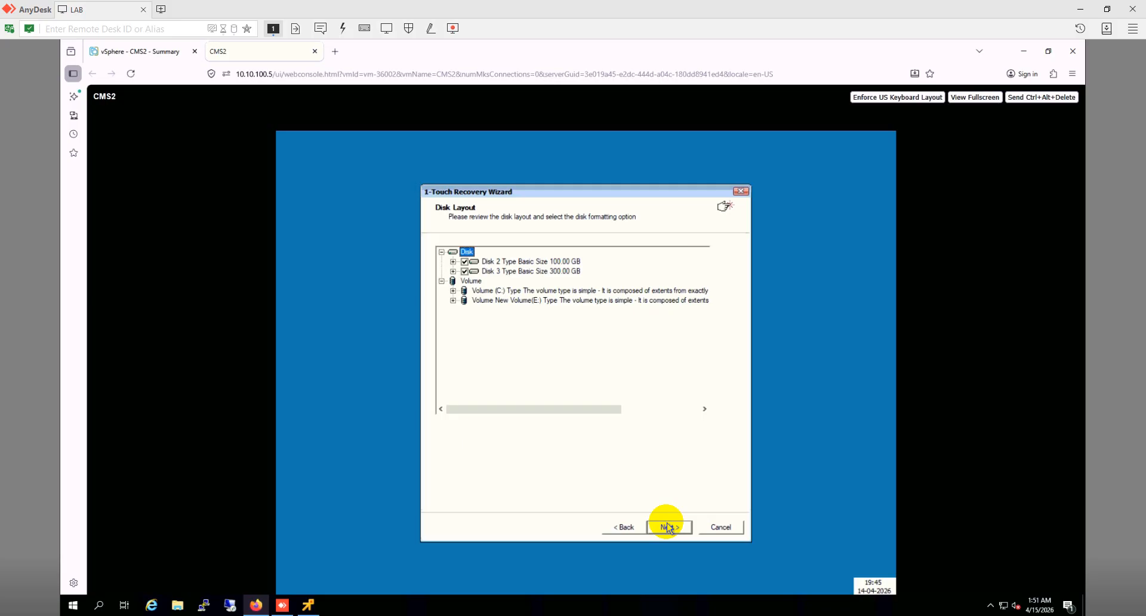
{"action": "left_click", "coordinate": [669, 527]}
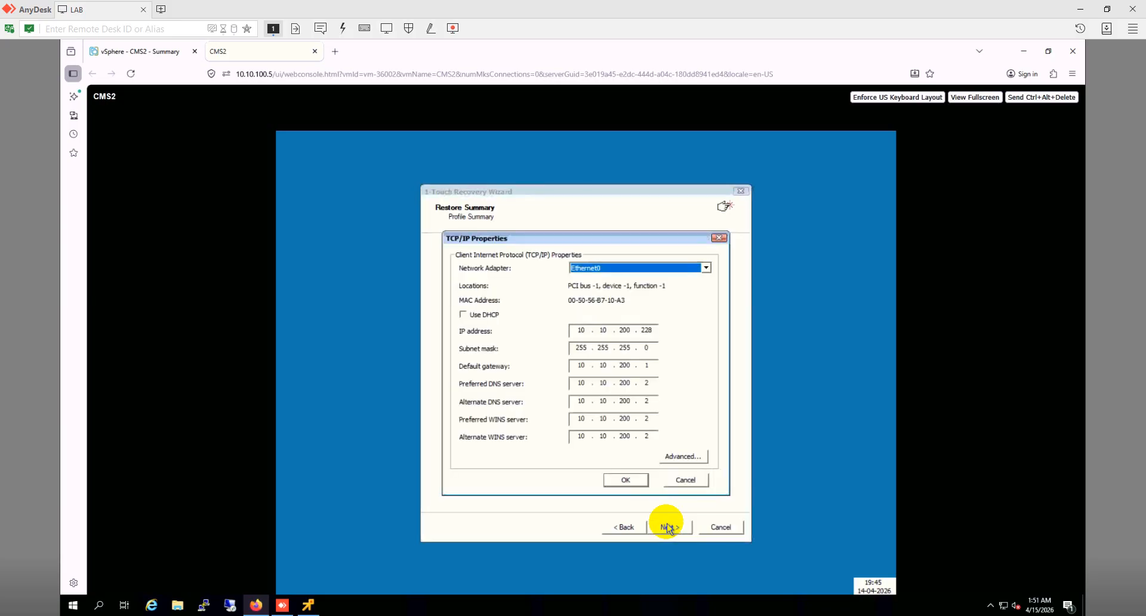
{"action": "left_click", "coordinate": [631, 481]}
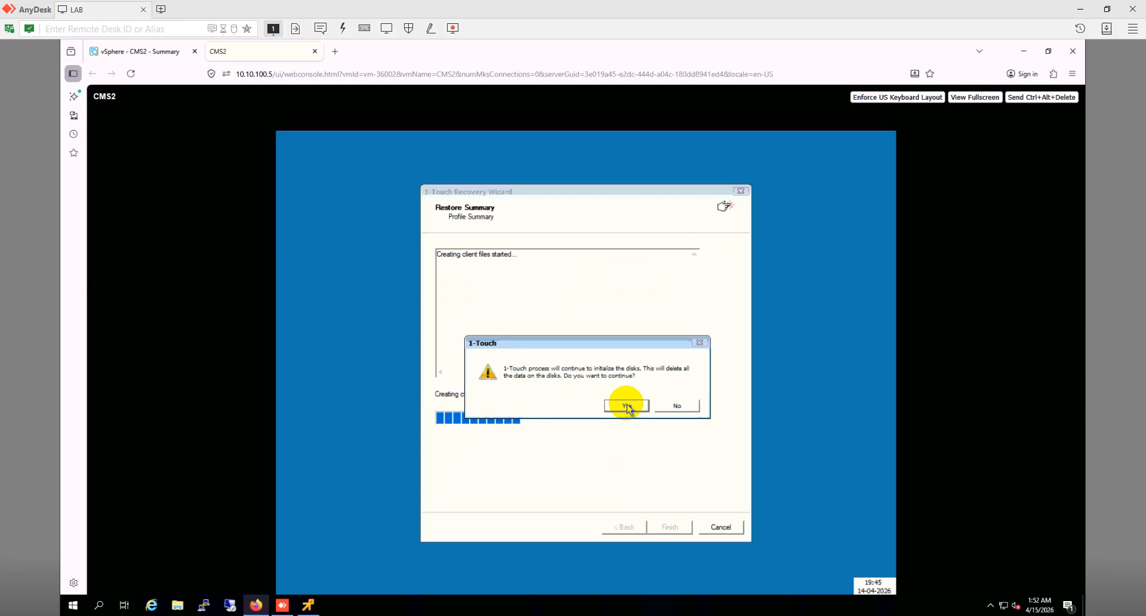
Step: Approve the 1-Touch disk initialization warning so restore job 11980 starts, and view its progress in the CommCell Console
{"action": "left_click", "coordinate": [627, 407]}
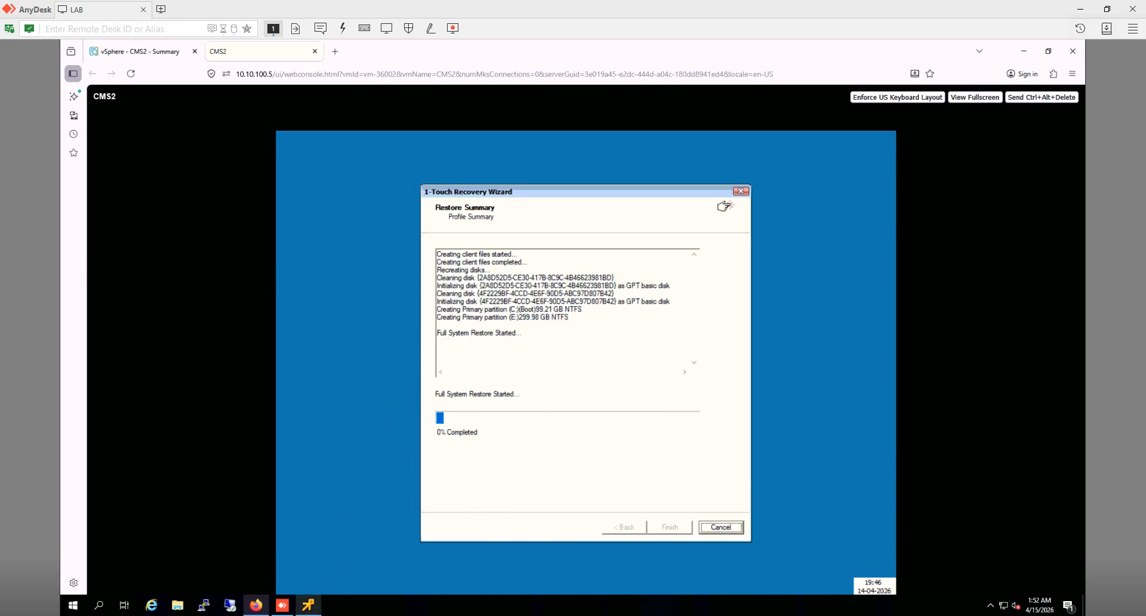
{"action": "left_click", "coordinate": [309, 605]}
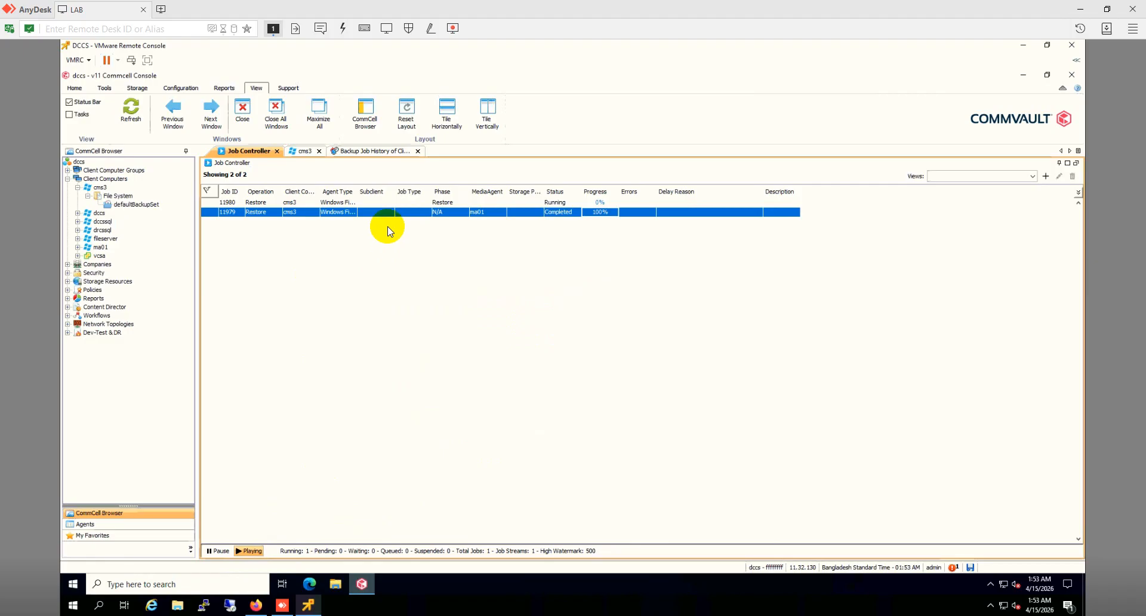
Step: Select running restore job 11980 in the Job Controller, then return to the CMS2 VM console
{"action": "left_click", "coordinate": [382, 203]}
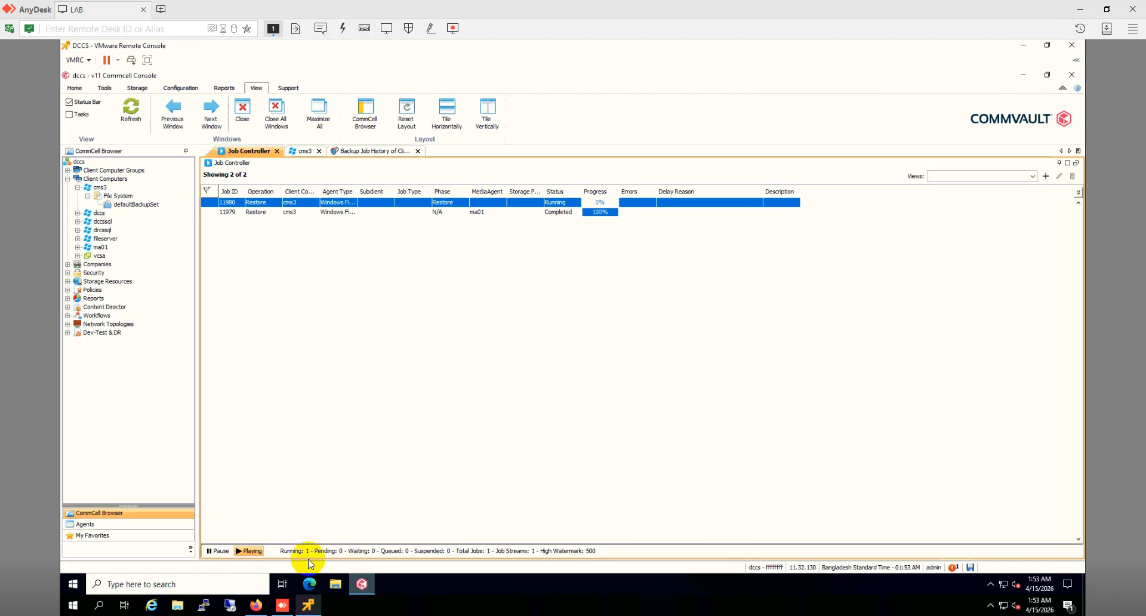
{"action": "left_click", "coordinate": [255, 606]}
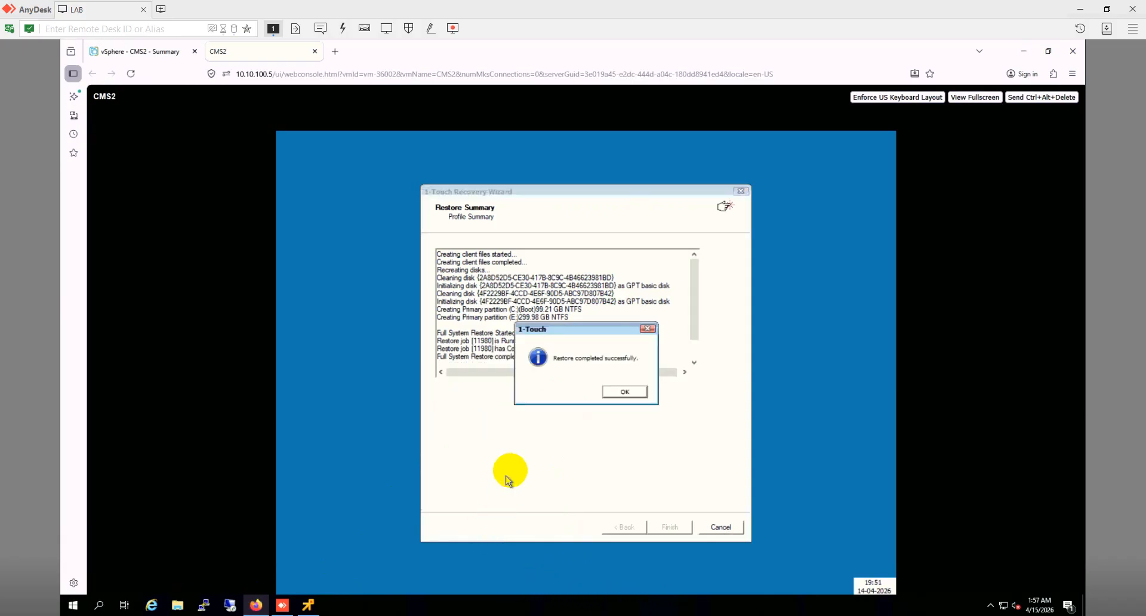
Step: Acknowledge 'Restore completed successfully' and sign in as Administrator on the rebooted CMS2
{"action": "left_click", "coordinate": [613, 393]}
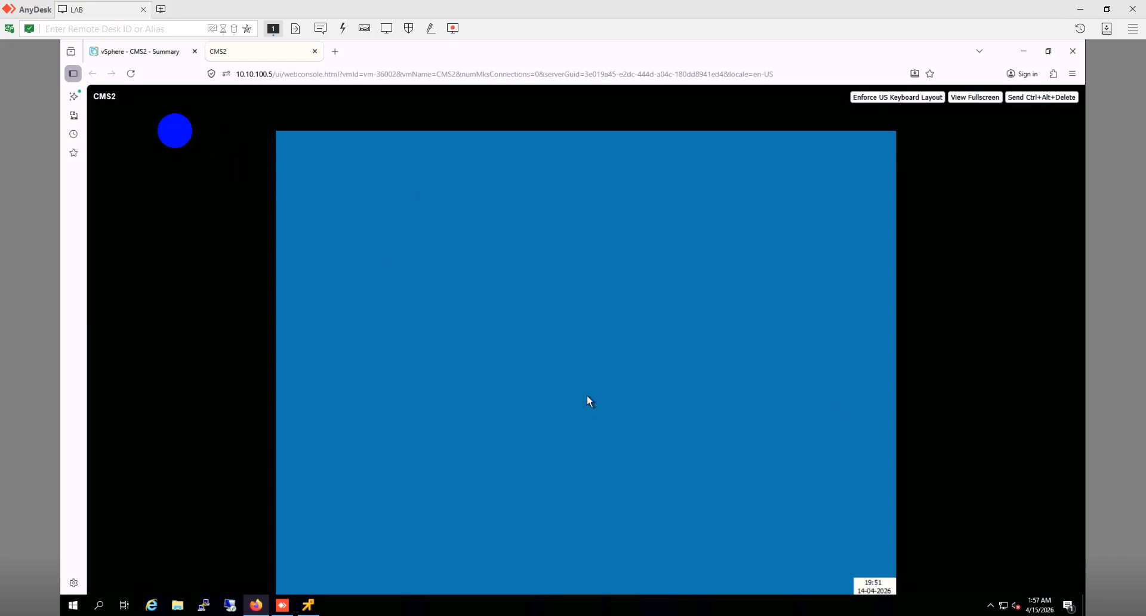
{"action": "left_click", "coordinate": [128, 77]}
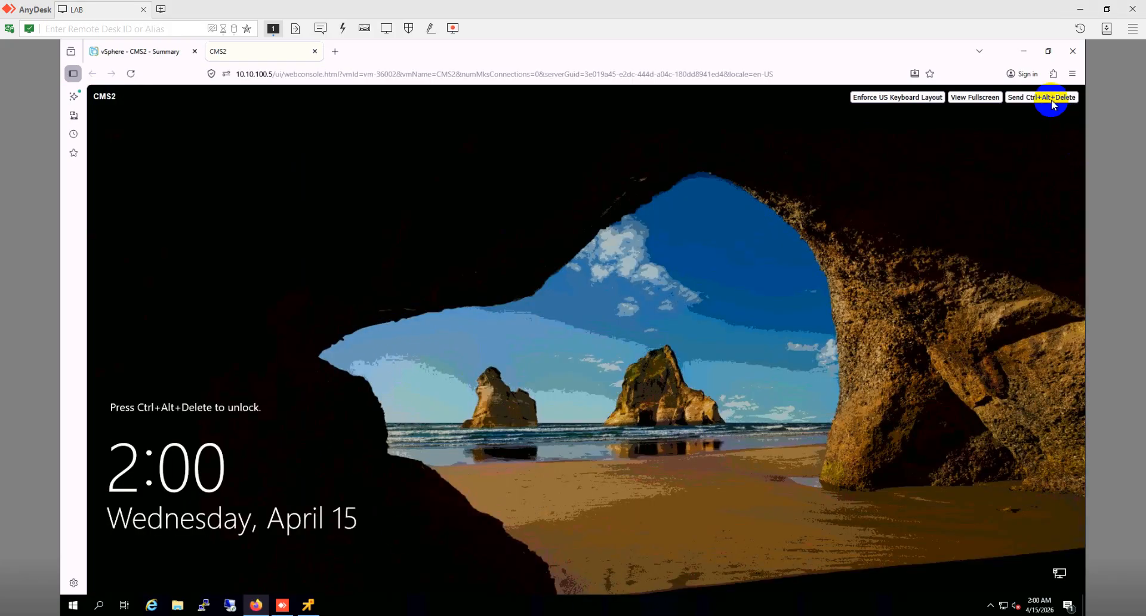
{"action": "left_click", "coordinate": [1050, 98]}
{"action": "left_click", "coordinate": [562, 404]}
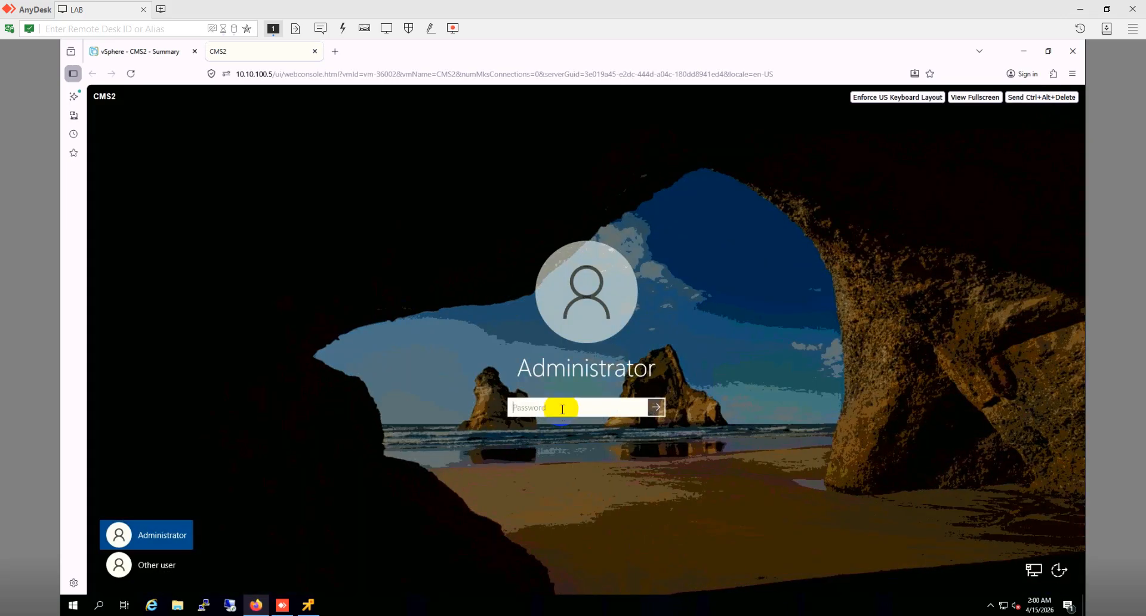
{"action": "type", "text": "*********"}
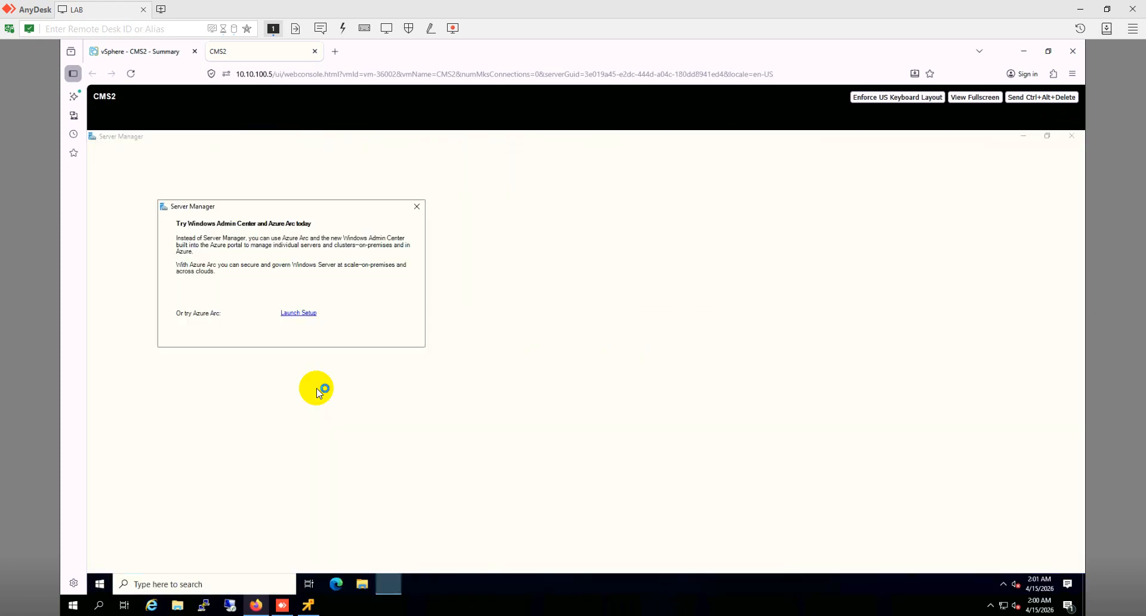
Step: Confirm New Volume (E:) holds its files and Local Server shows cms3, ending on the Dashboard
{"action": "left_click", "coordinate": [416, 207]}
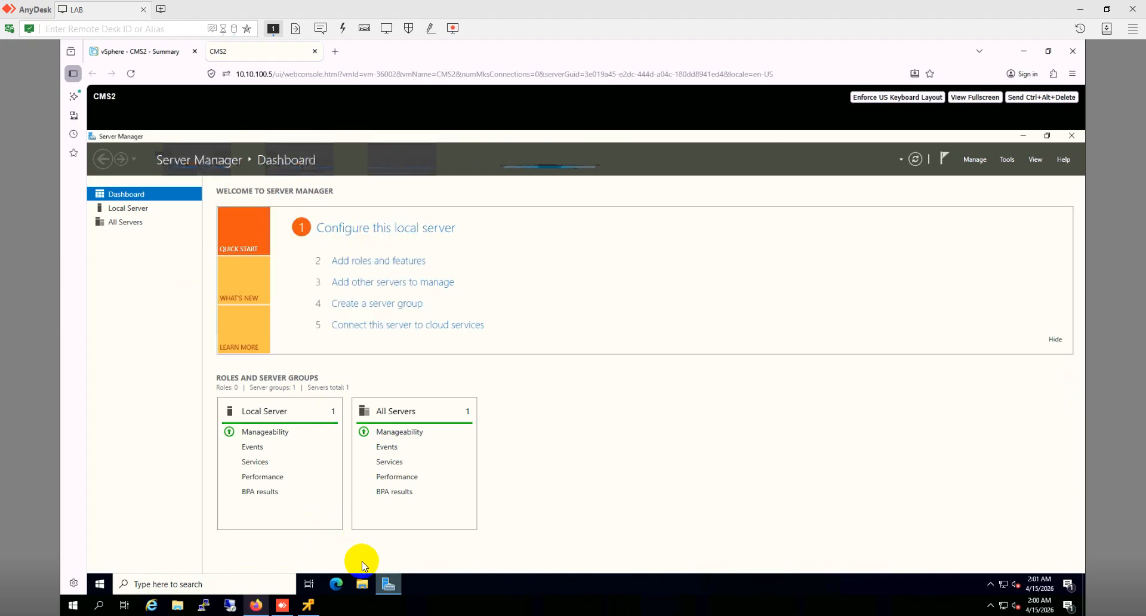
{"action": "left_click", "coordinate": [361, 588]}
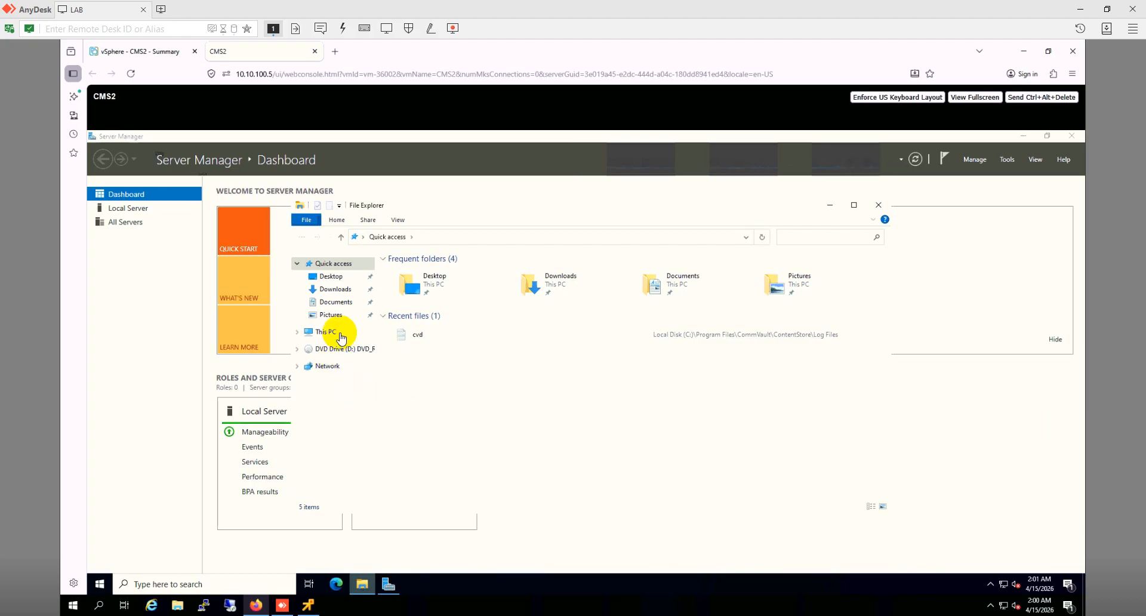
{"action": "left_click", "coordinate": [340, 332]}
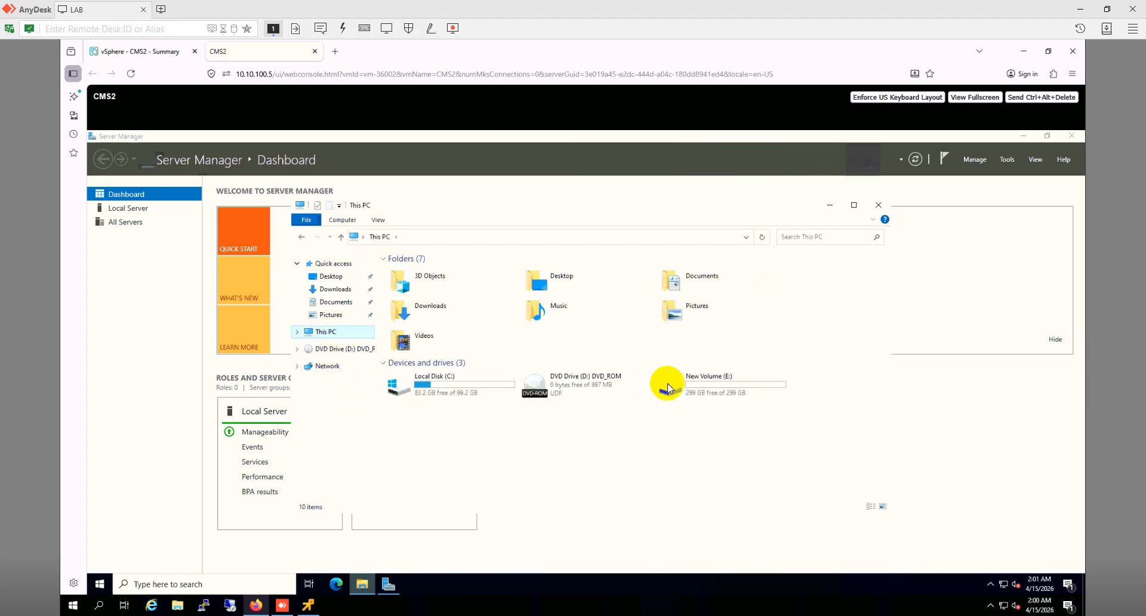
{"action": "double_click", "coordinate": [738, 391]}
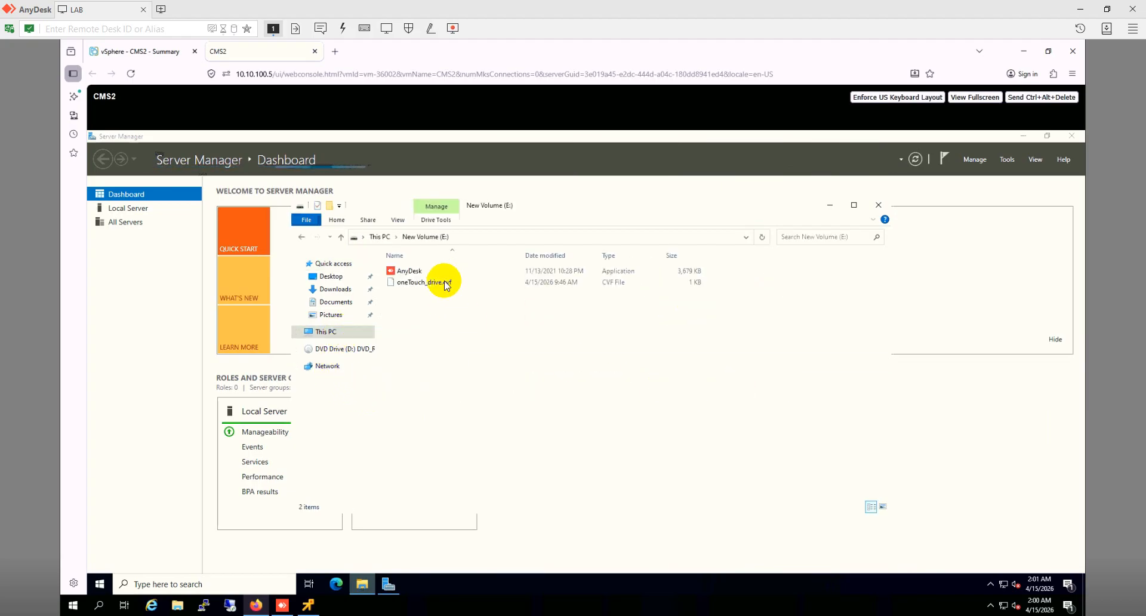
{"action": "left_click_drag", "start_coordinate": [448, 329], "coordinate": [428, 271]}
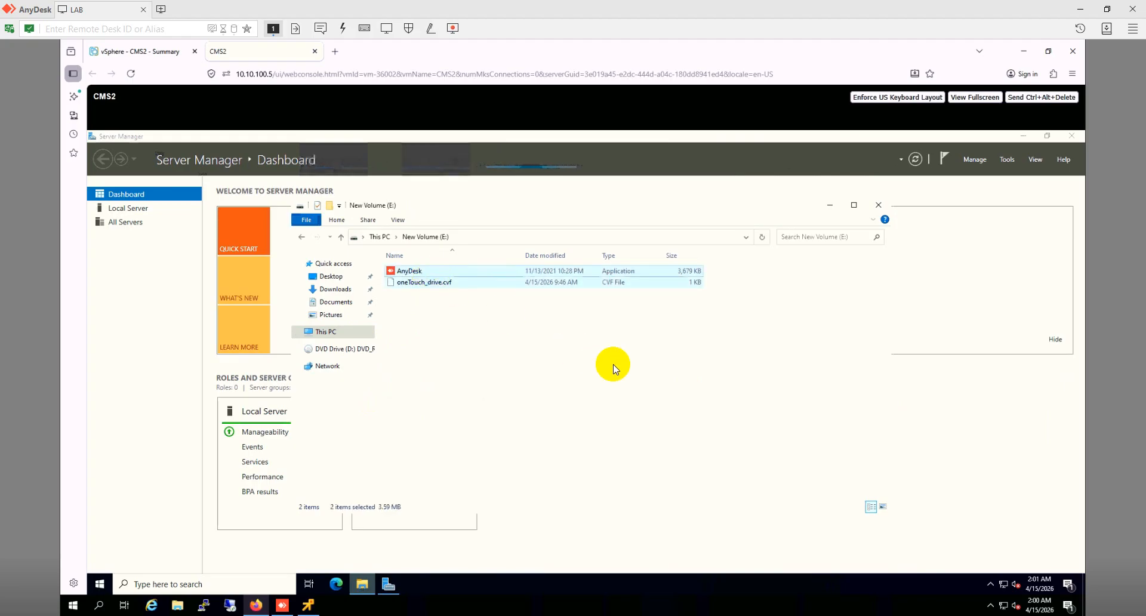
{"action": "left_click", "coordinate": [612, 362]}
{"action": "left_click", "coordinate": [877, 207]}
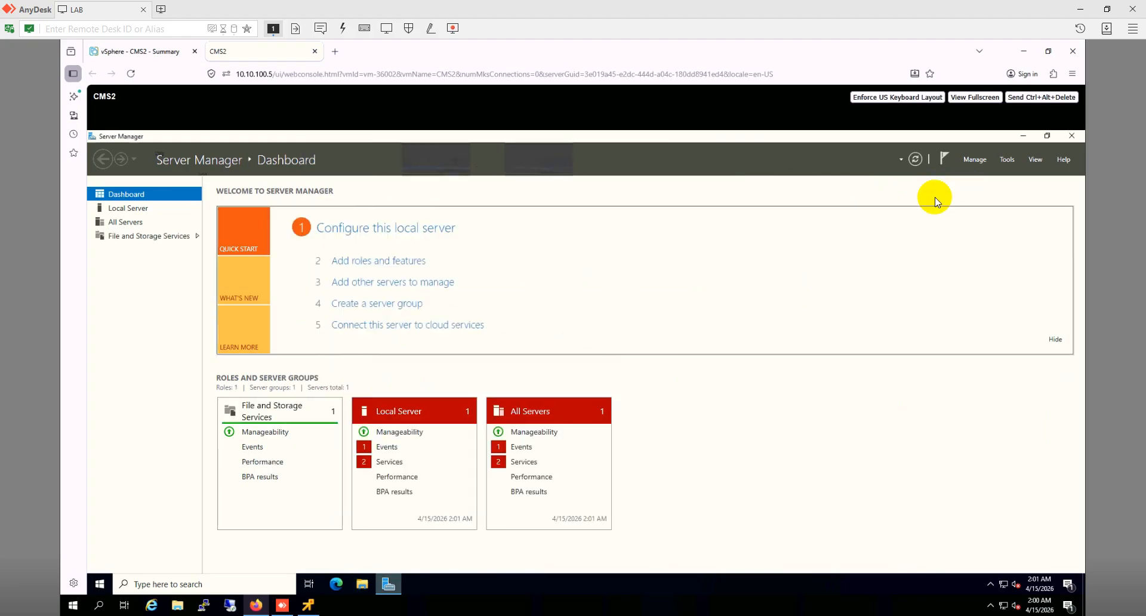
{"action": "left_click", "coordinate": [130, 208]}
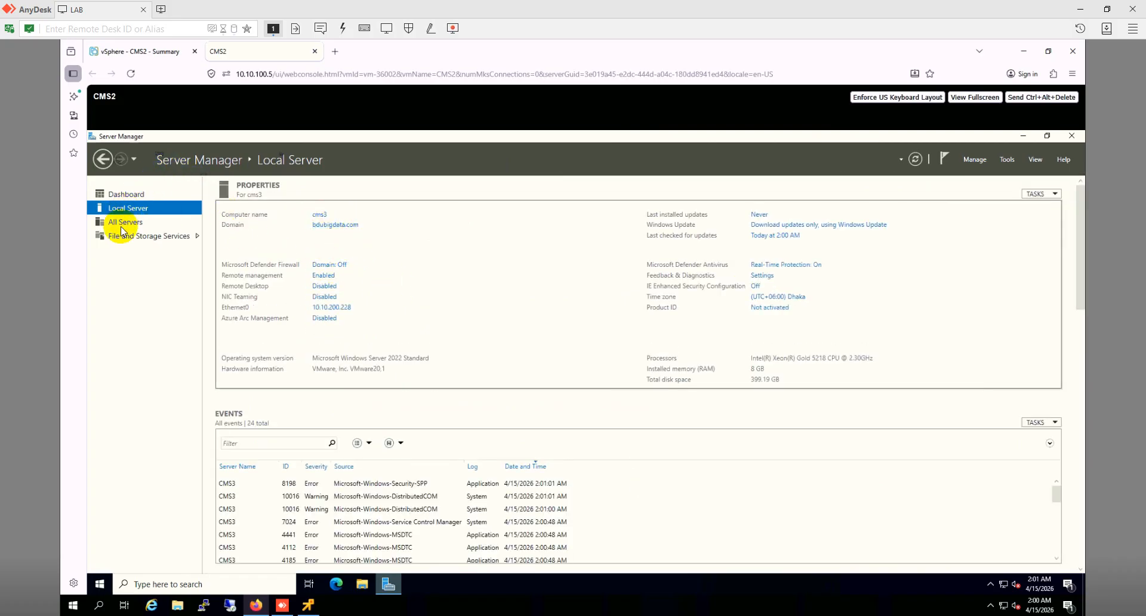
{"action": "left_click", "coordinate": [138, 196]}
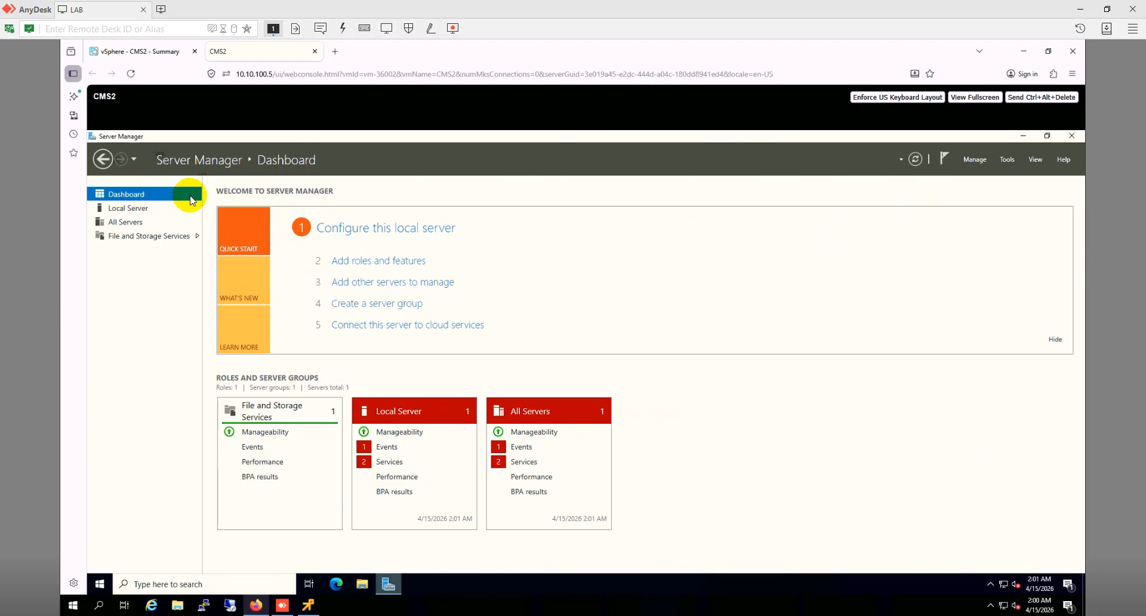